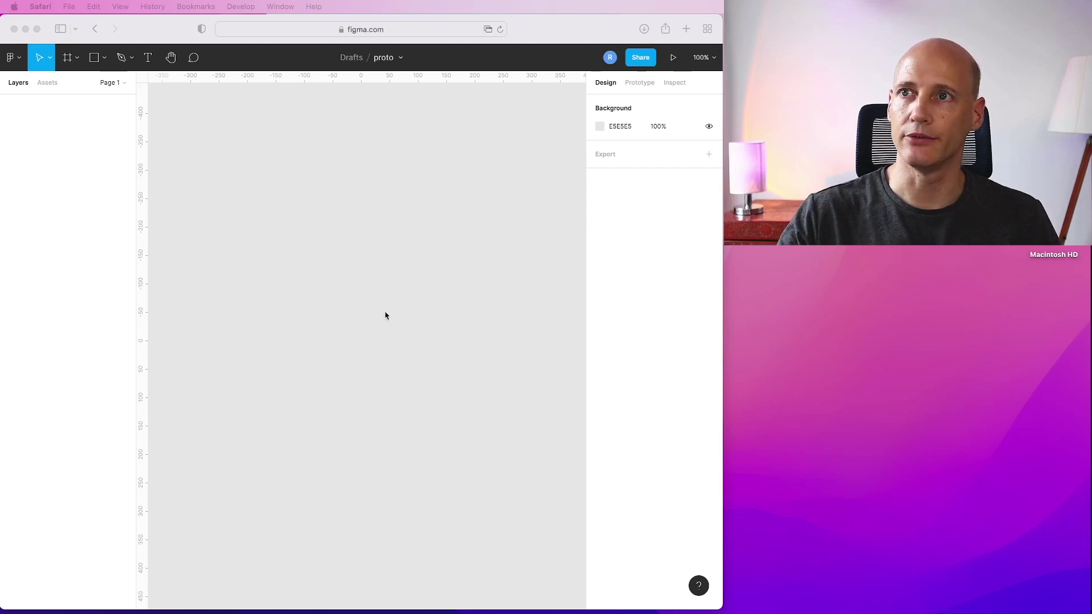
# Step: Draw Frame 1 and resize it to the iPhone 13 / 13 Pro preset (390×844)
pyautogui.click(78, 61)
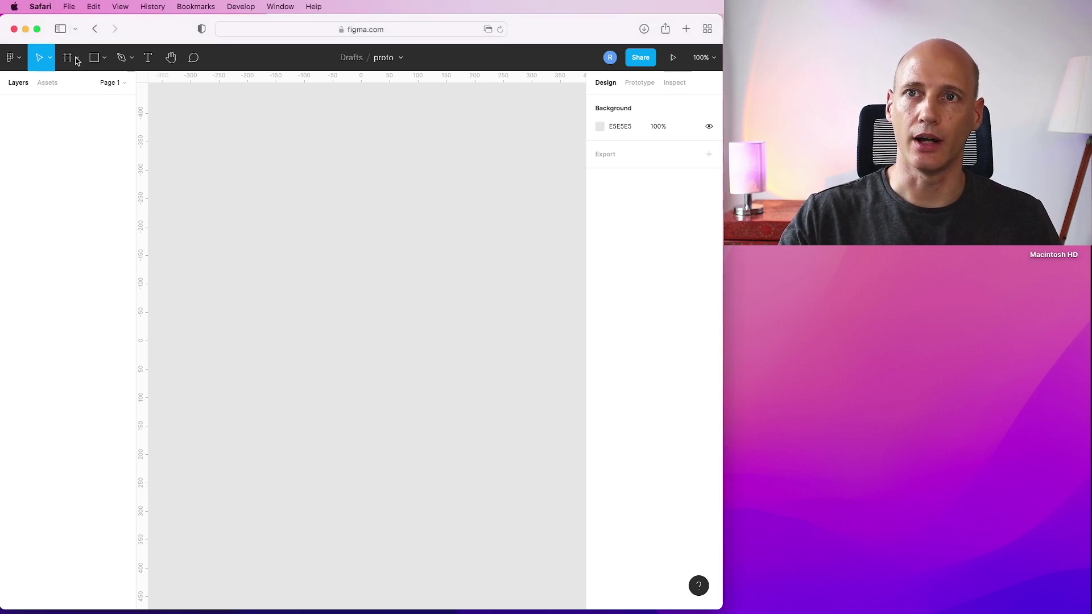
pyautogui.click(78, 61)
pyautogui.click(68, 86)
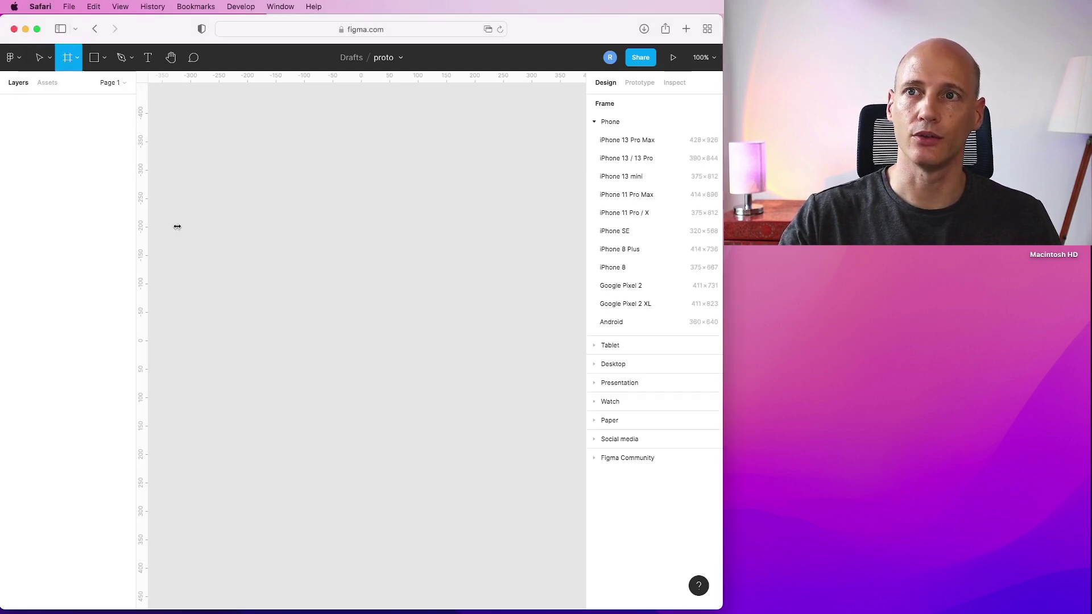
pyautogui.moveTo(183, 152); pyautogui.dragTo(219, 278)
pyautogui.moveTo(233, 321)
pyautogui.mouseDown()
pyautogui.moveTo(302, 438)
pyautogui.moveTo(306, 429)
pyautogui.moveTo(316, 436)
pyautogui.mouseUp()
pyautogui.click(621, 131)
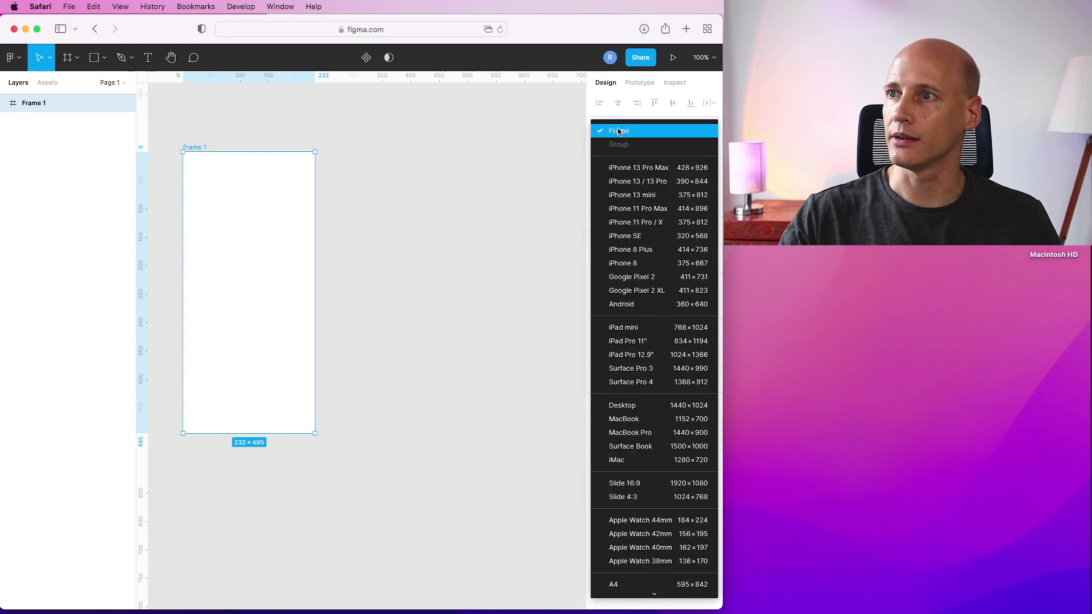
pyautogui.click(631, 182)
# Step: Duplicate Frame 1 as Frame 2 beside it and zoom out to 50%
pyautogui.scroll(-3, 226, 222)
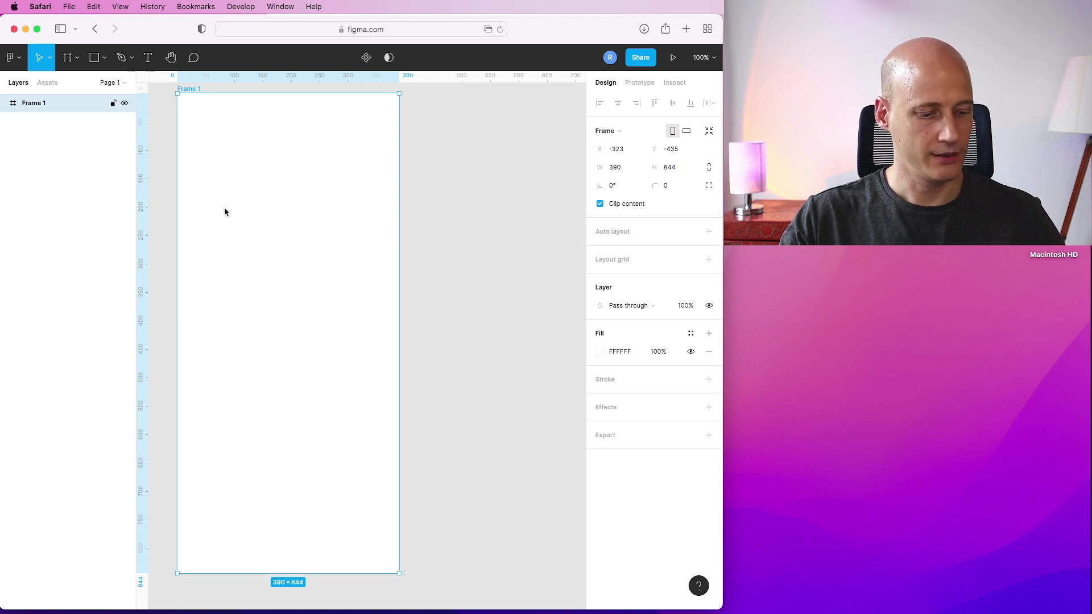
pyautogui.press('super+c')
pyautogui.press('super+v')
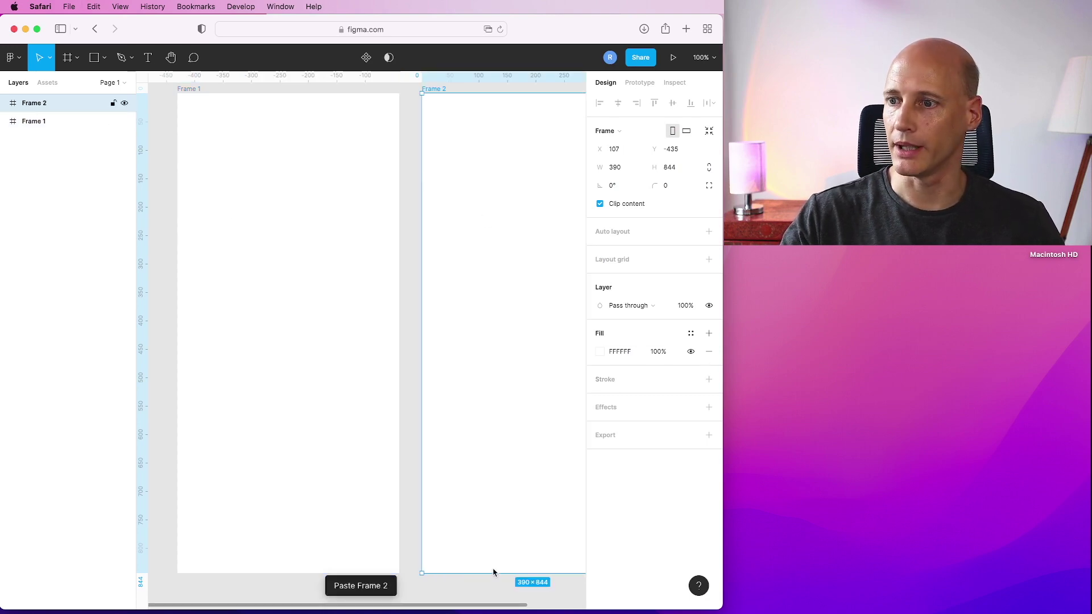
pyautogui.press('super+minus')
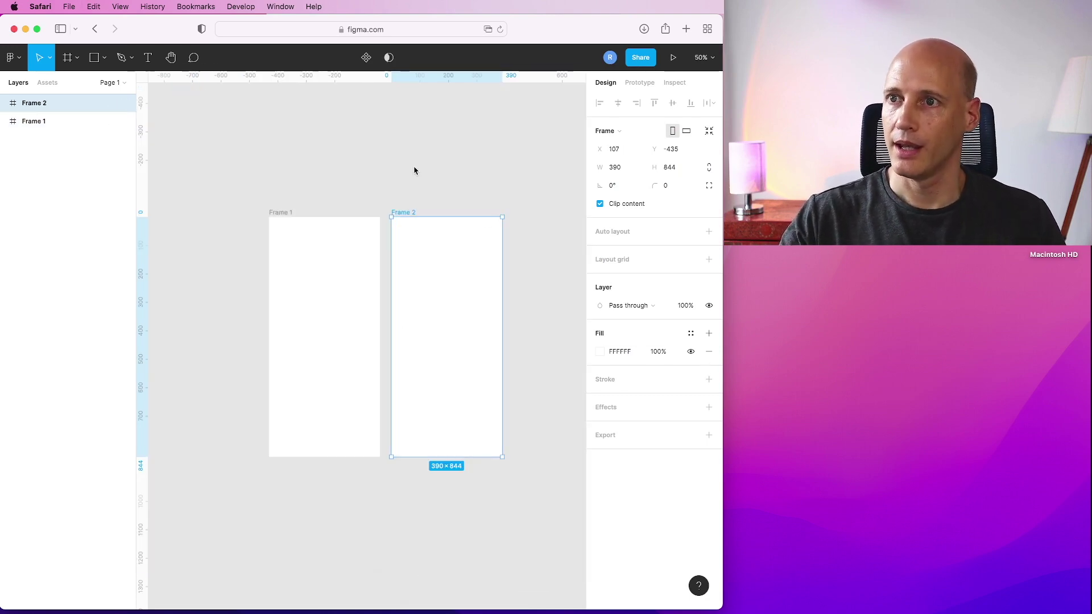
pyautogui.click(283, 261)
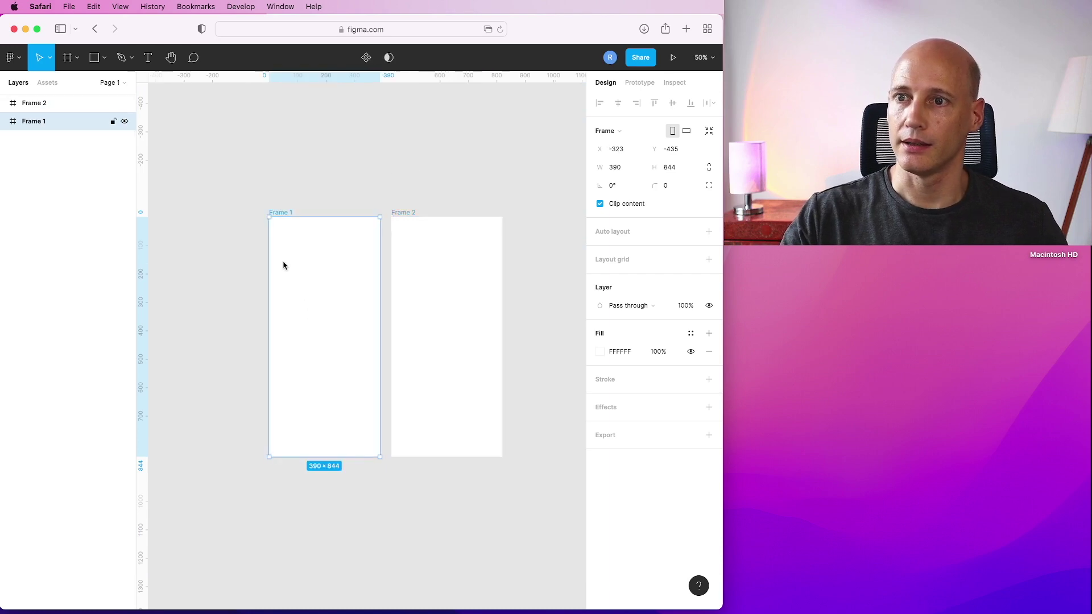
# Step: Rename Frame 1 to 'orange' and Frame 2 to 'blue'
pyautogui.doubleClick(285, 212)
pyautogui.write('orange')
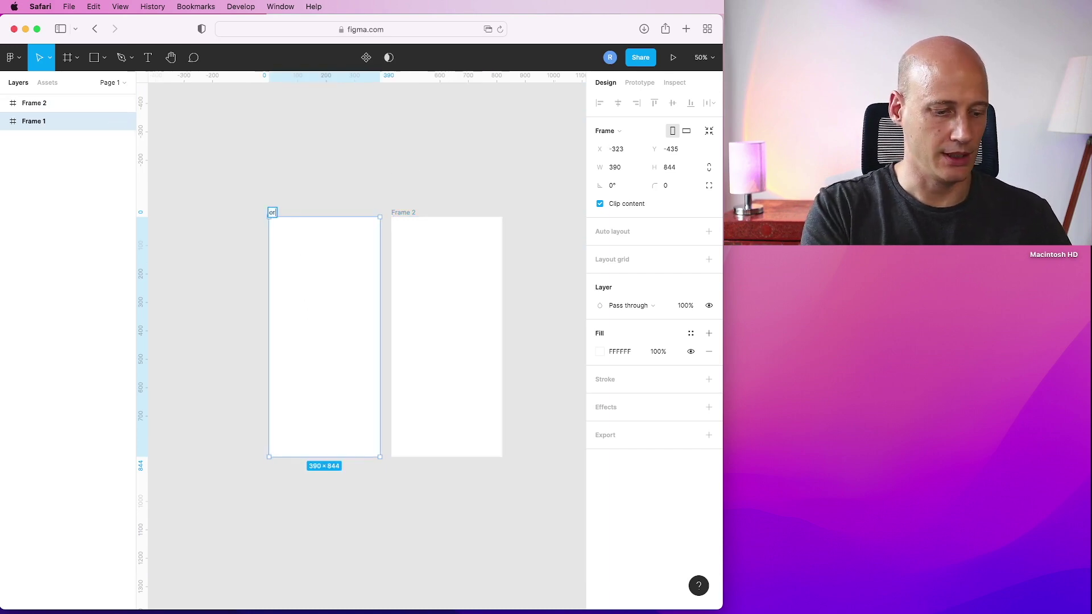
pyautogui.click(407, 213)
pyautogui.write('bl')
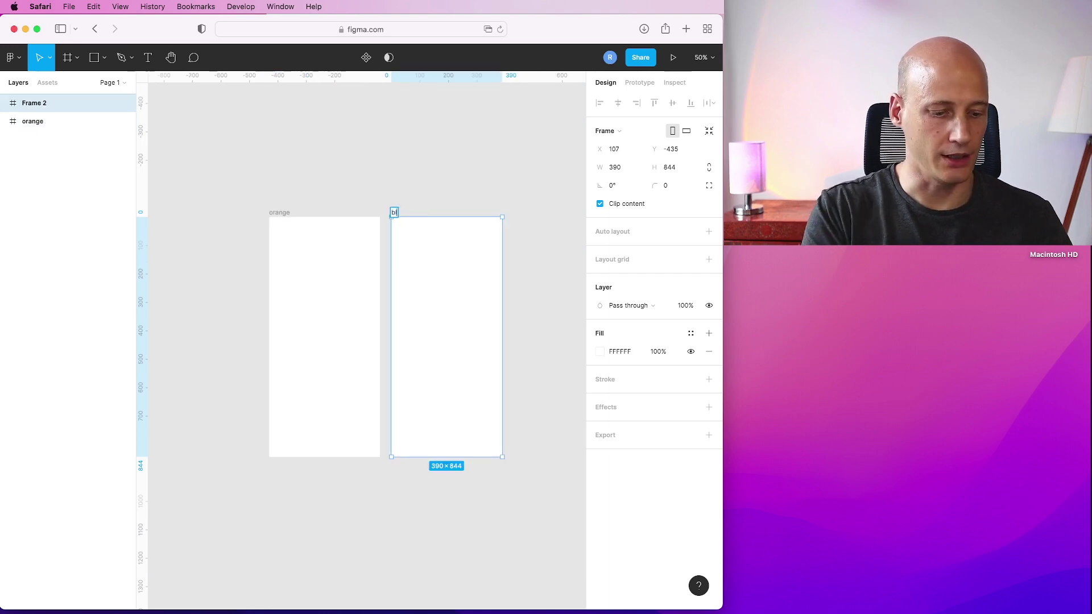
pyautogui.write('ue')
pyautogui.click(423, 203)
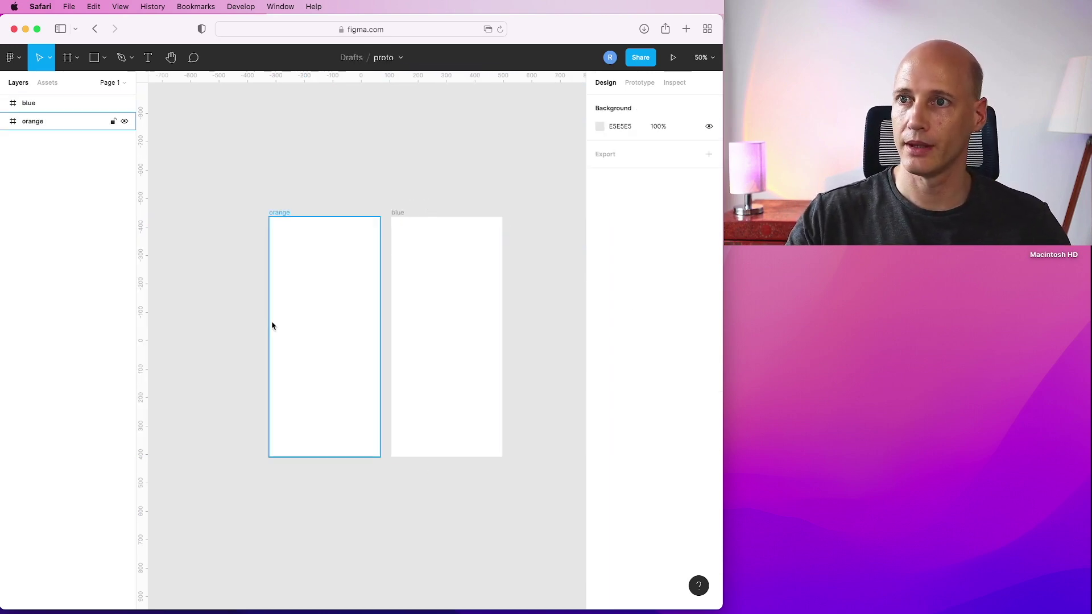
# Step: Fill the orange frame with bright orange FF8E0A
pyautogui.click(272, 326)
pyautogui.click(600, 352)
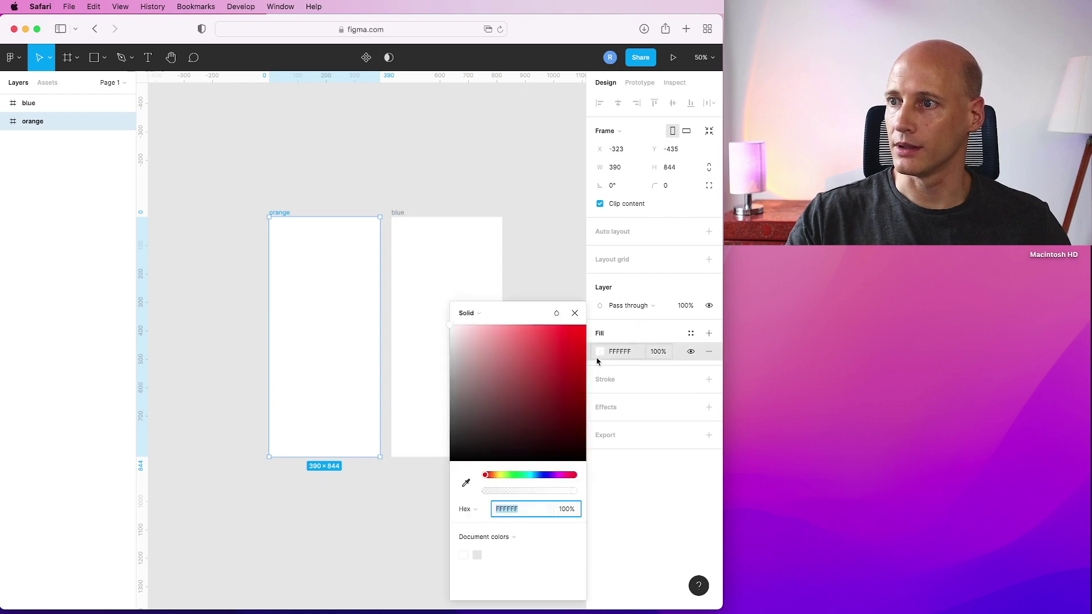
pyautogui.click(493, 475)
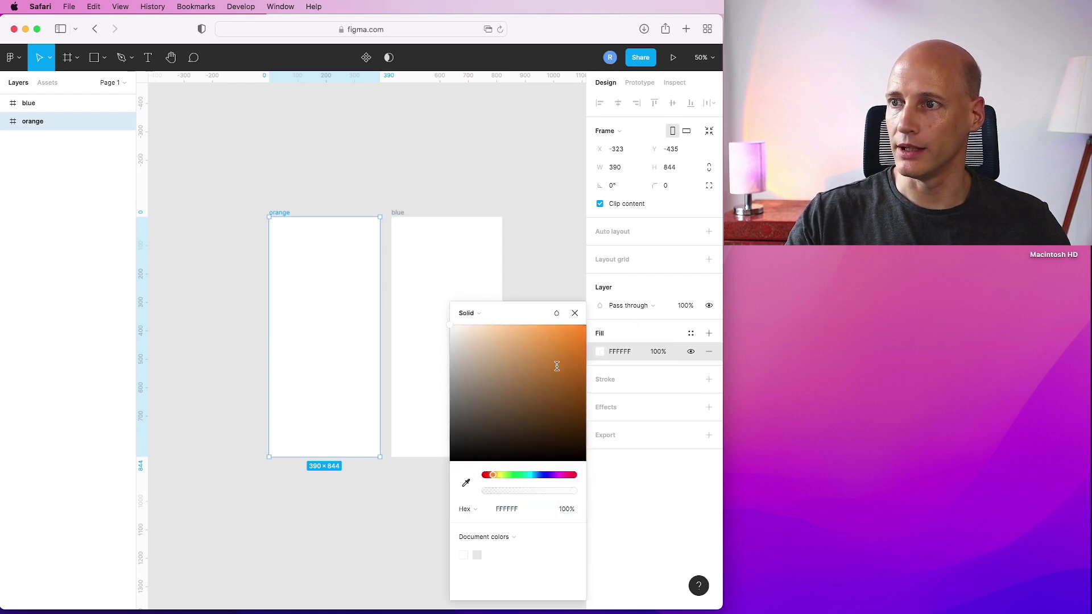
pyautogui.moveTo(556, 366); pyautogui.dragTo(580, 329)
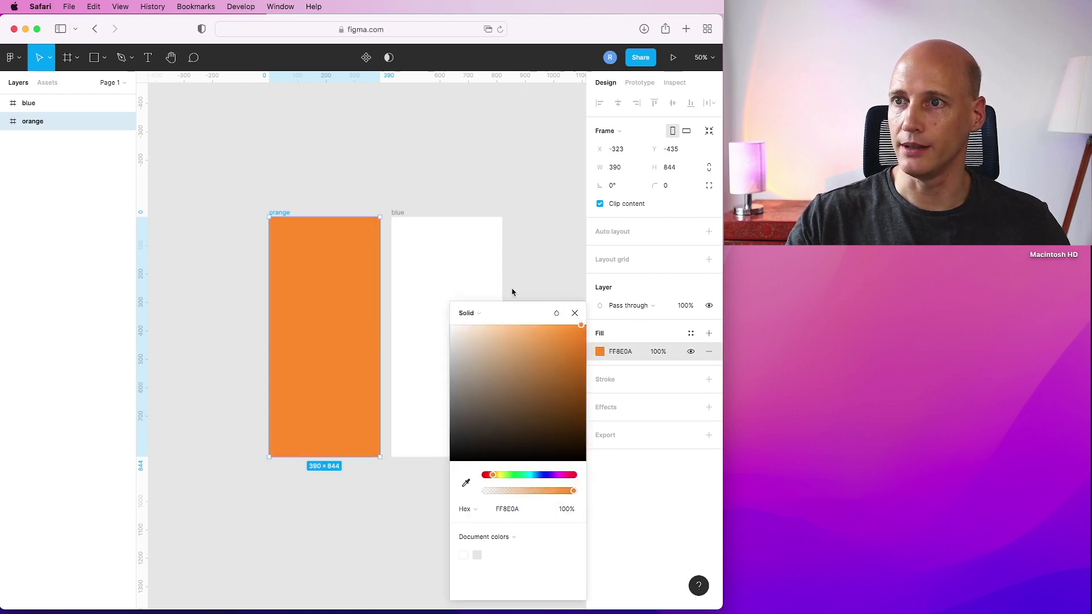
# Step: Fill the blue frame with bright blue 222BF2
pyautogui.click(463, 265)
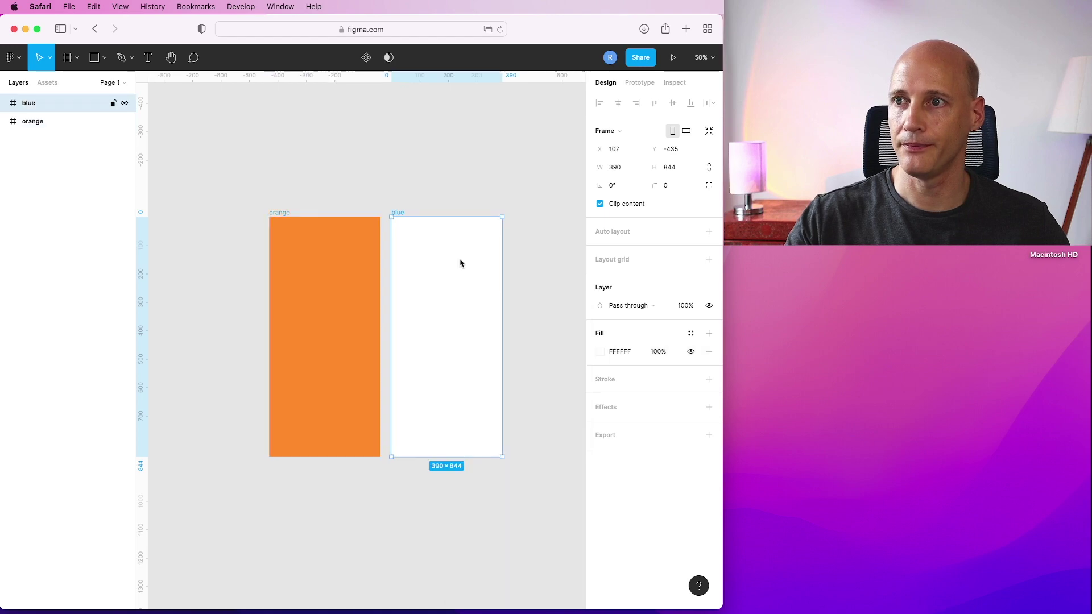
pyautogui.click(600, 352)
pyautogui.moveTo(534, 475); pyautogui.dragTo(543, 475)
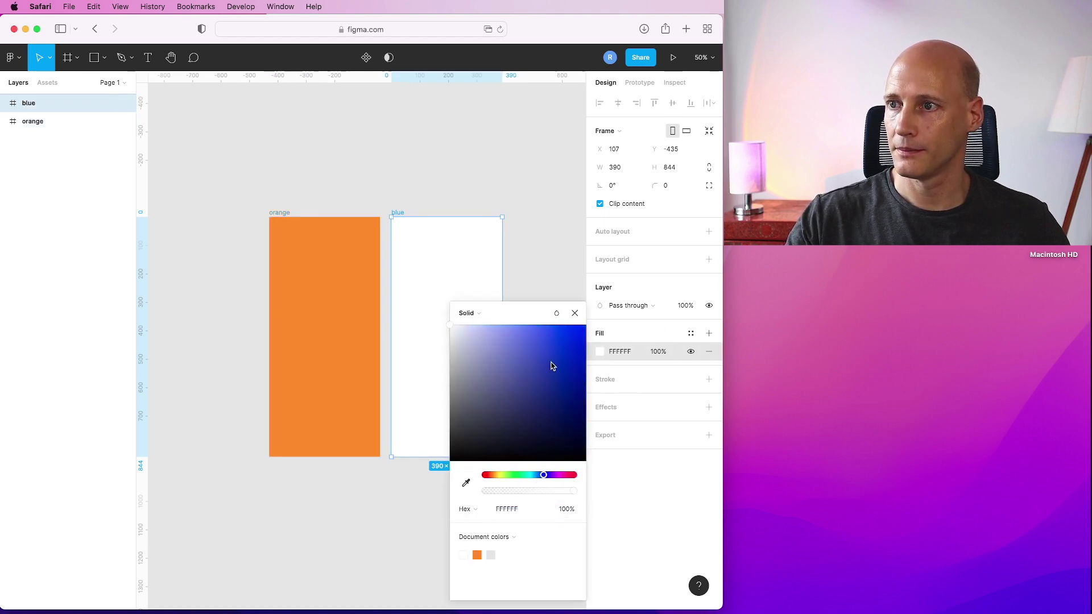
pyautogui.moveTo(553, 344); pyautogui.dragTo(567, 331)
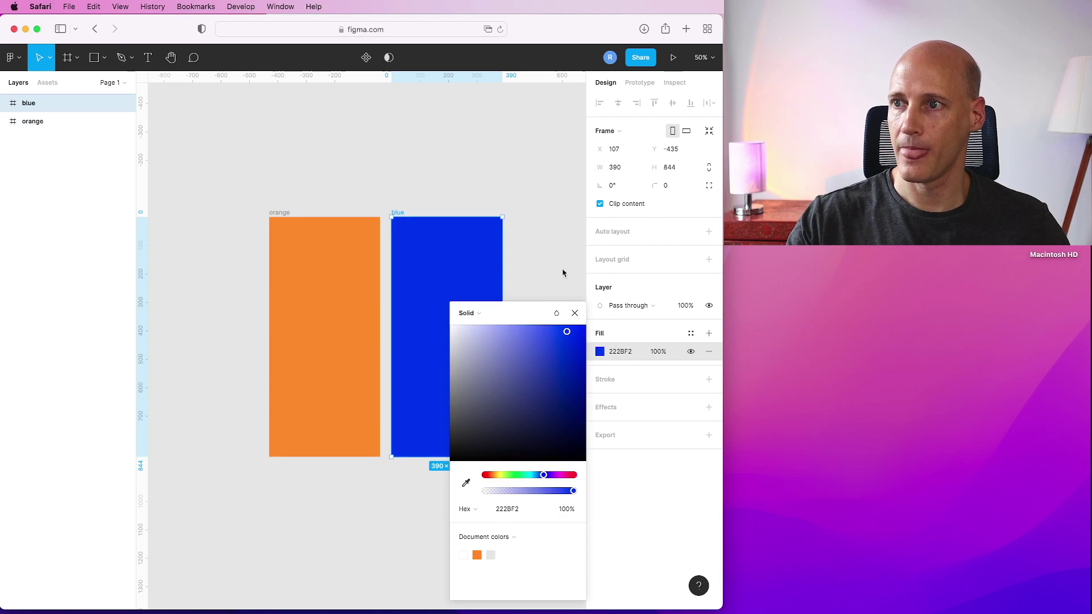
pyautogui.click(575, 313)
pyautogui.click(529, 269)
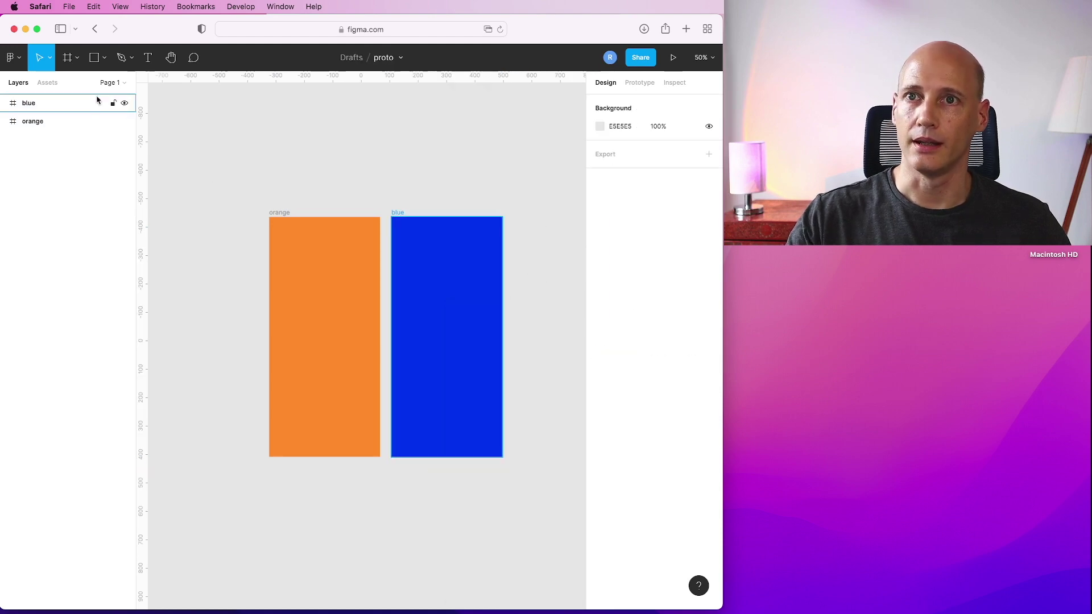
# Step: Draw a 154×54 rectangle near the orange frame's bottom-left, filled with the document orange
pyautogui.click(94, 58)
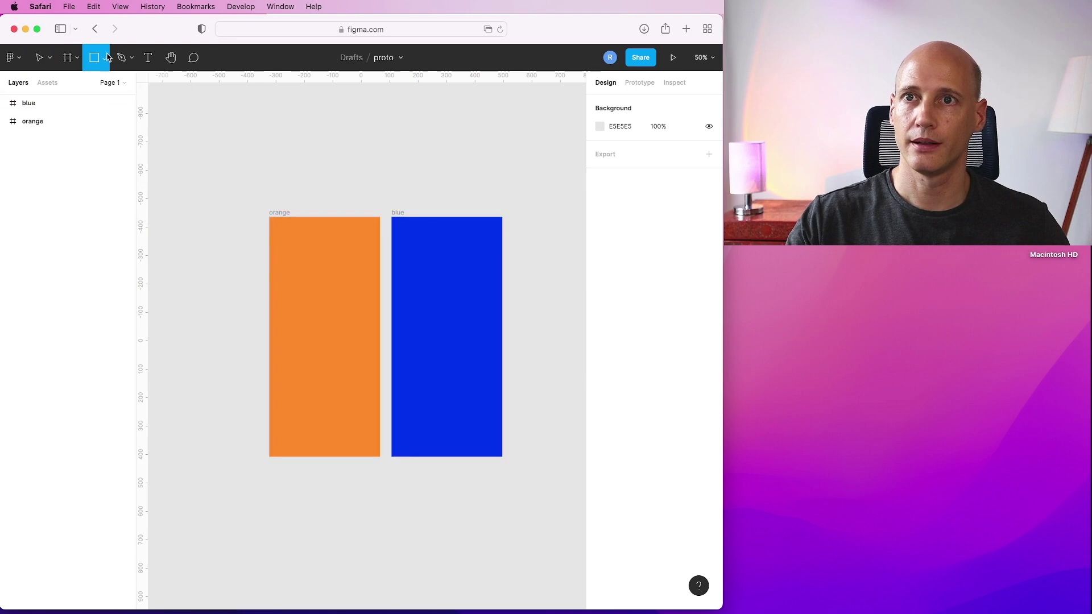
pyautogui.click(105, 57)
pyautogui.click(104, 84)
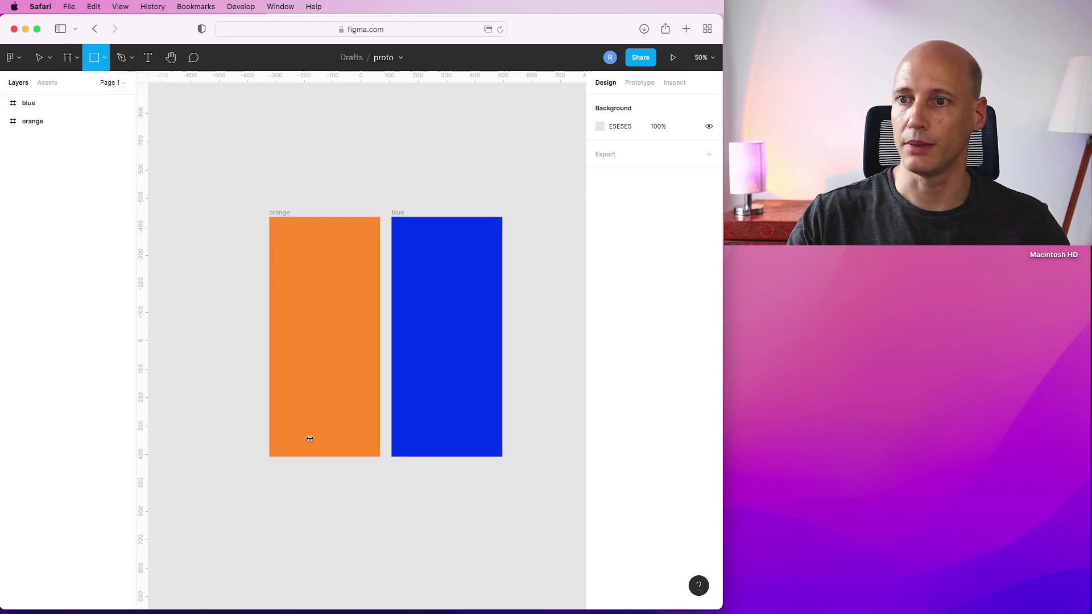
pyautogui.moveTo(282, 431); pyautogui.dragTo(324, 449)
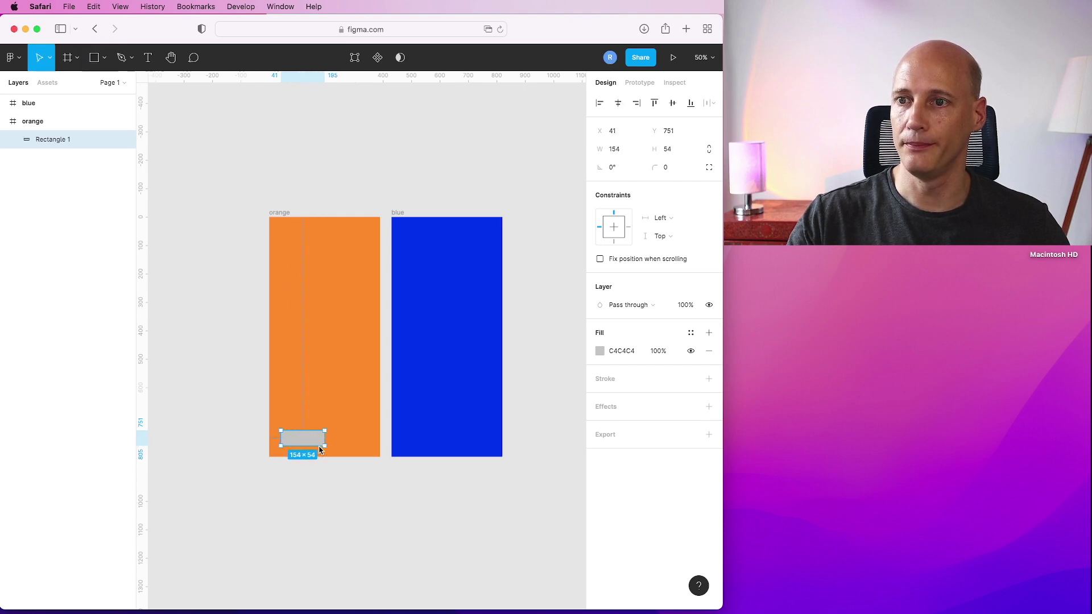
pyautogui.click(600, 351)
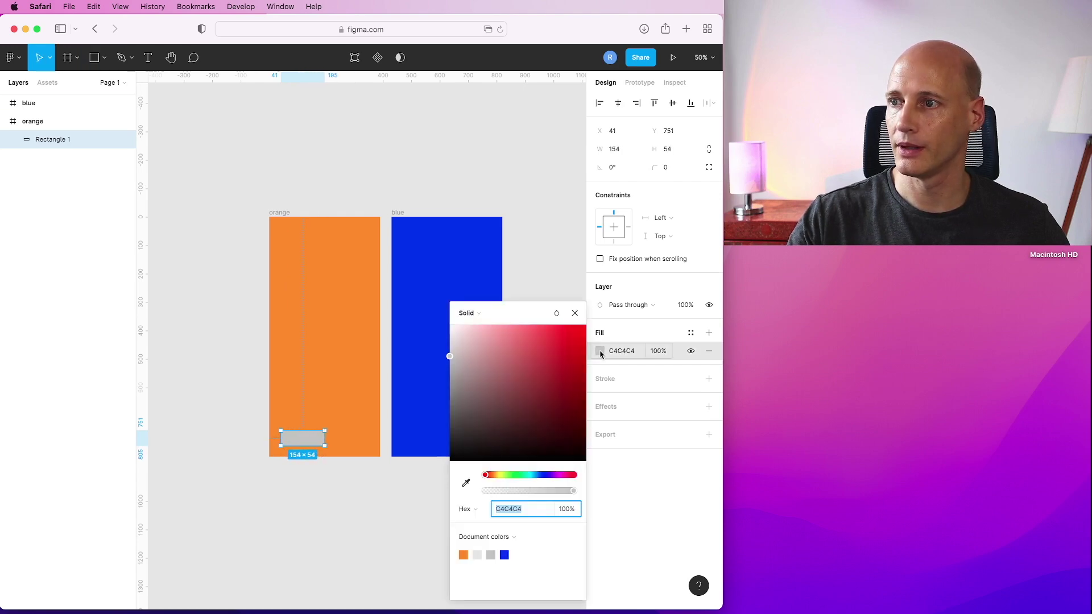
pyautogui.click(464, 555)
pyautogui.click(621, 377)
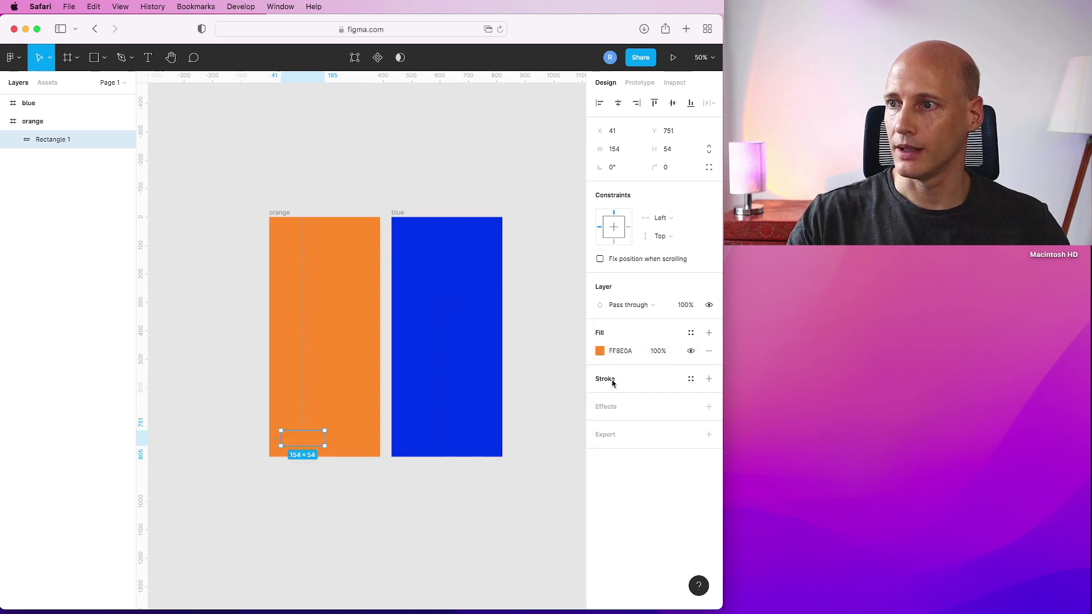
# Step: Give the rectangle a 3px black stroke and a drop shadow
pyautogui.click(612, 380)
pyautogui.click(613, 417)
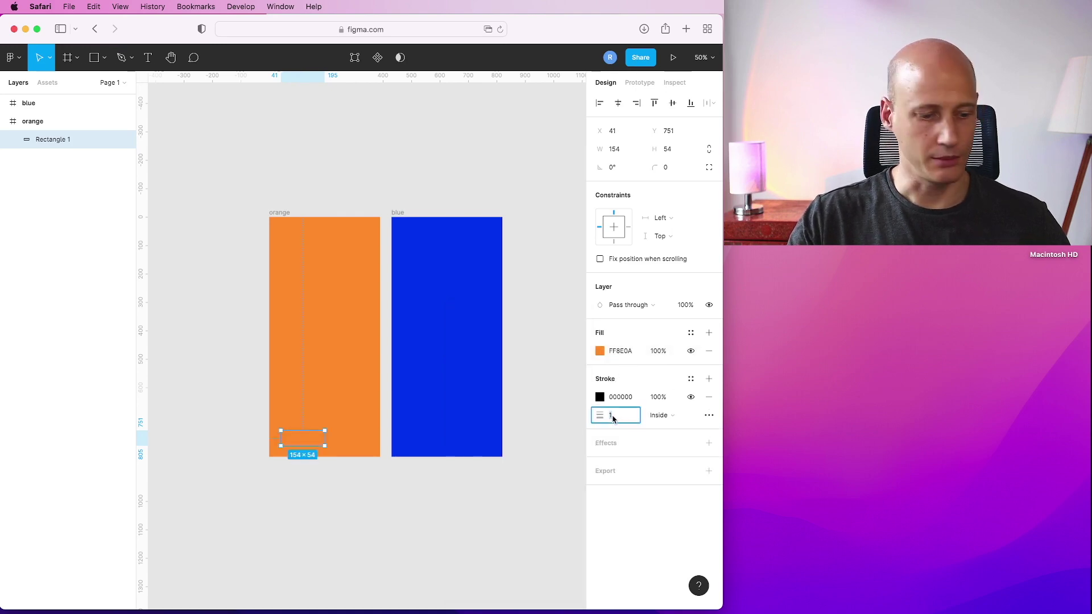
pyautogui.write('3')
pyautogui.press('Return')
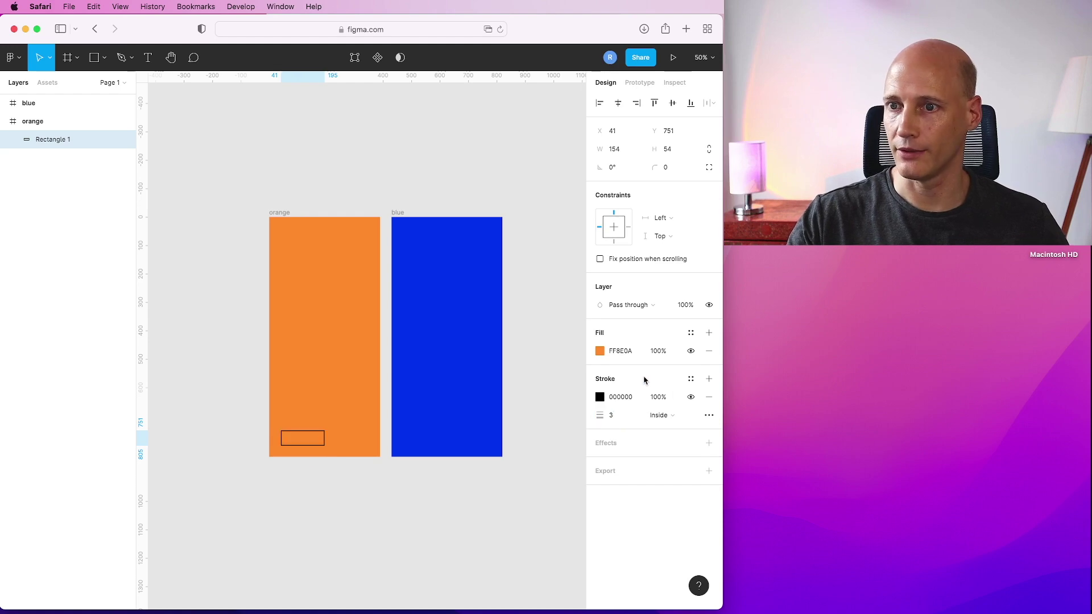
pyautogui.click(616, 443)
pyautogui.click(629, 461)
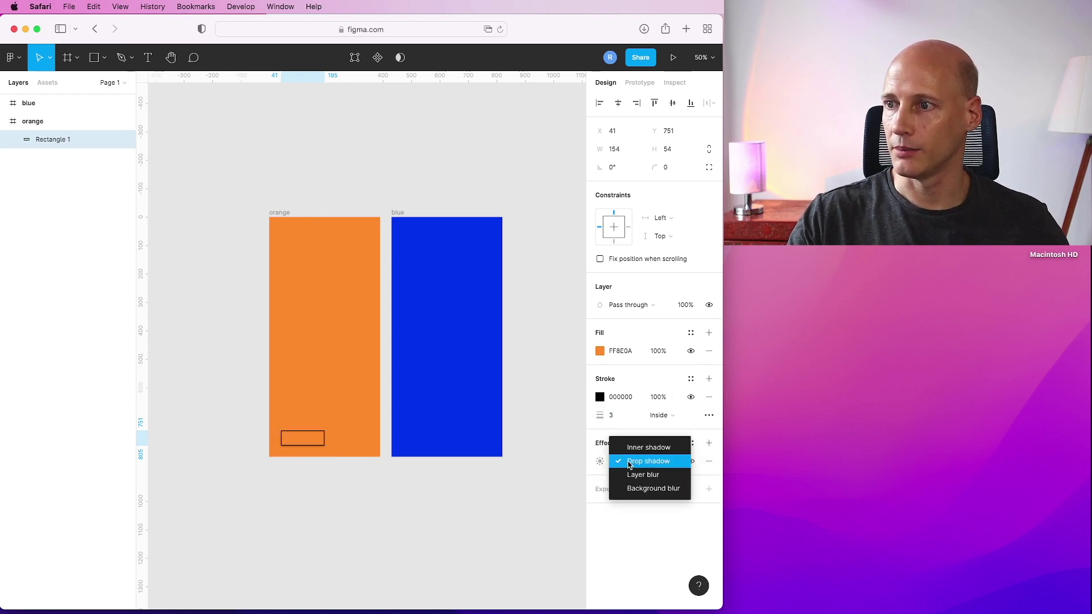
pyautogui.click(628, 465)
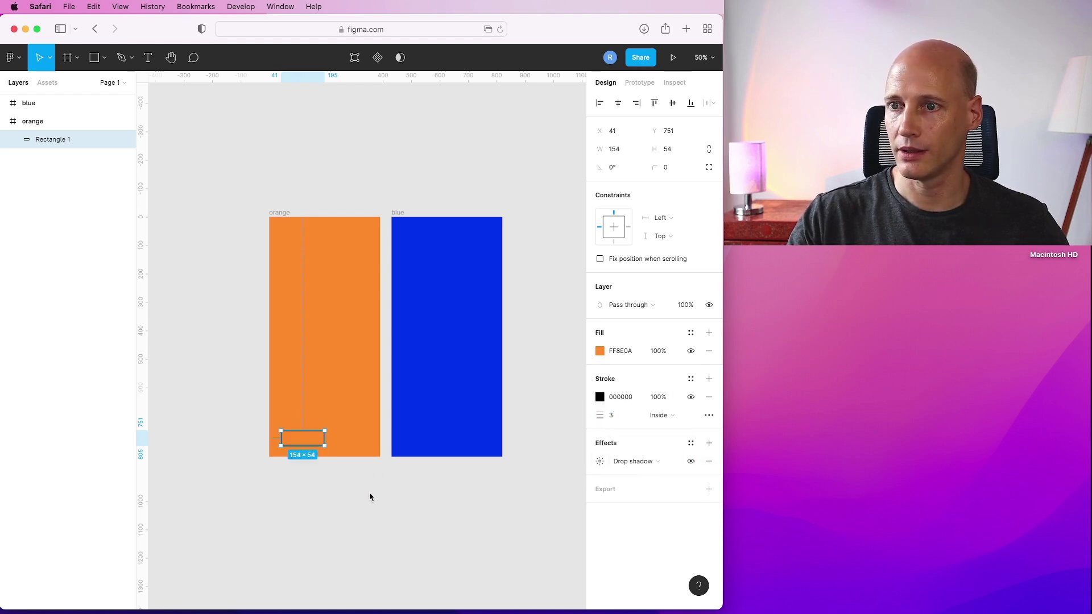
# Step: Duplicate Rectangle 1 as Rectangle 2
pyautogui.click(311, 453)
pyautogui.click(310, 442)
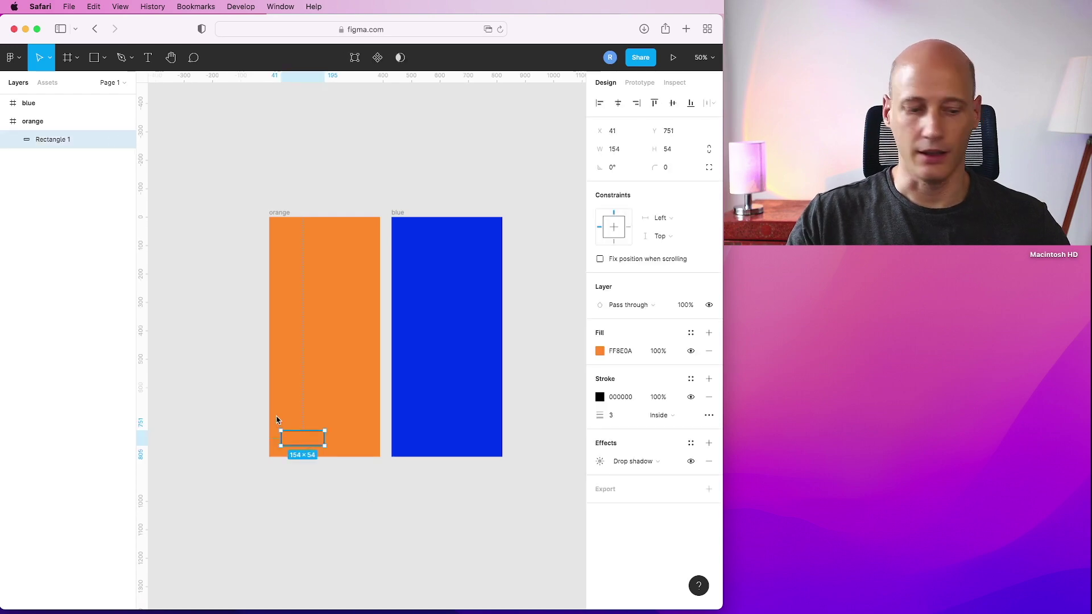
pyautogui.press('super+c')
pyautogui.press('super+v')
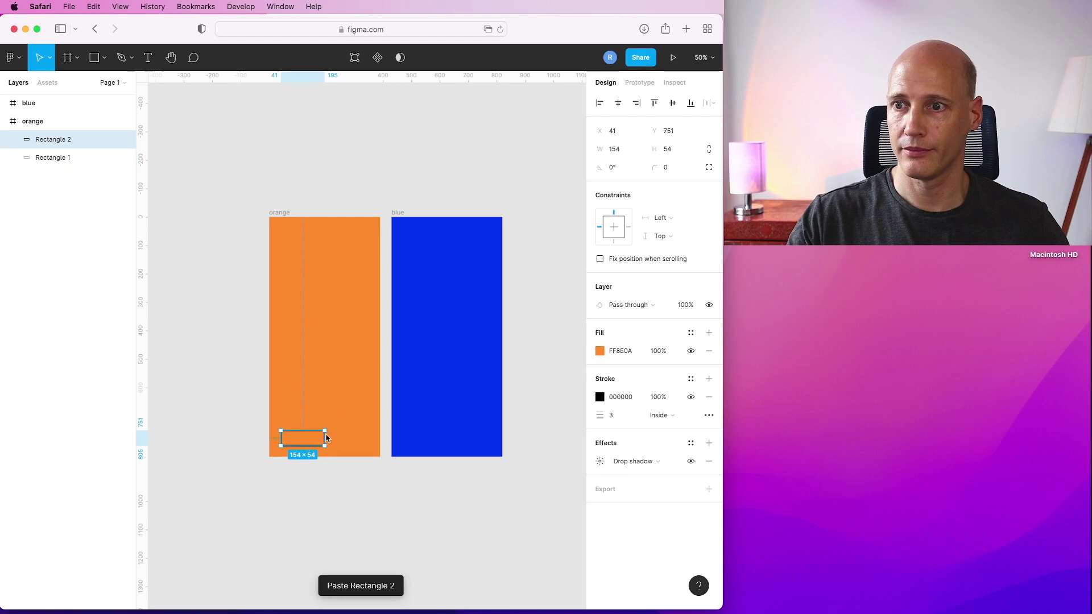
# Step: Place Rectangle 2 beside the first bar and fill it blue 222BF2
pyautogui.moveTo(304, 443); pyautogui.dragTo(352, 445)
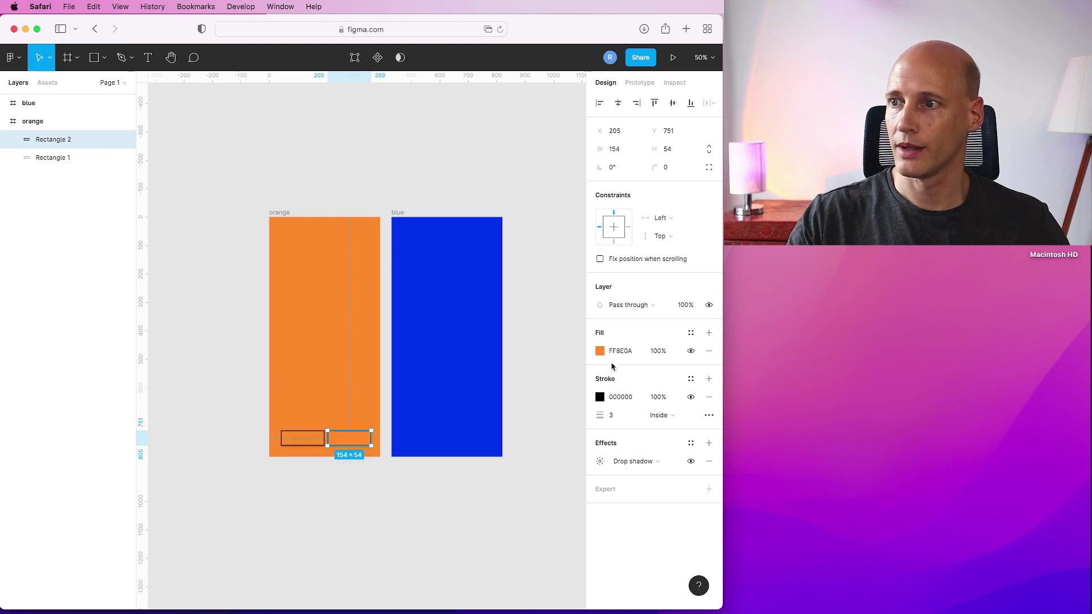
pyautogui.click(599, 352)
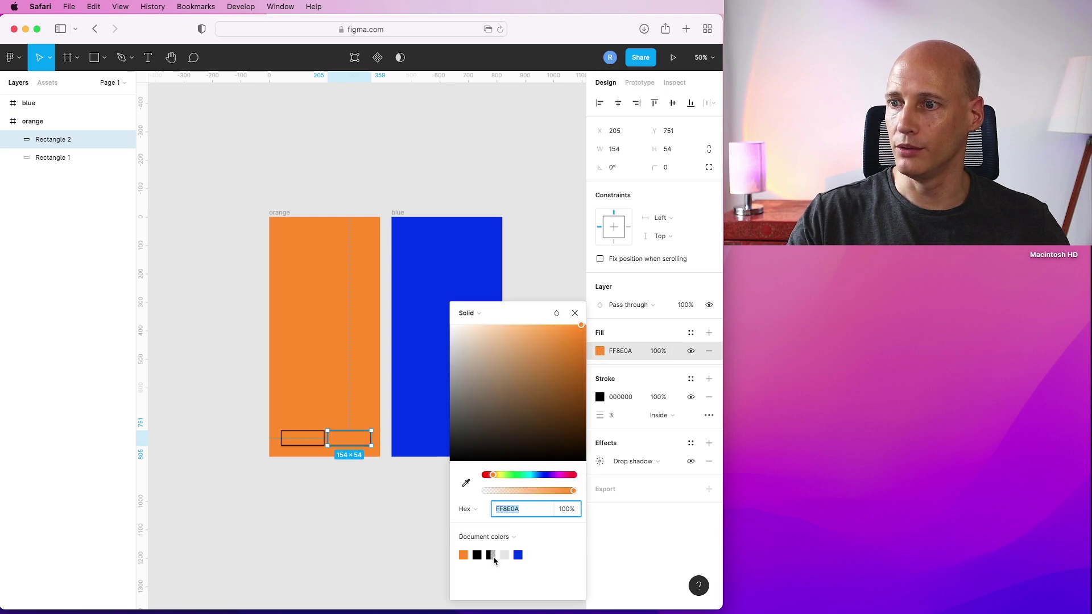
pyautogui.click(518, 556)
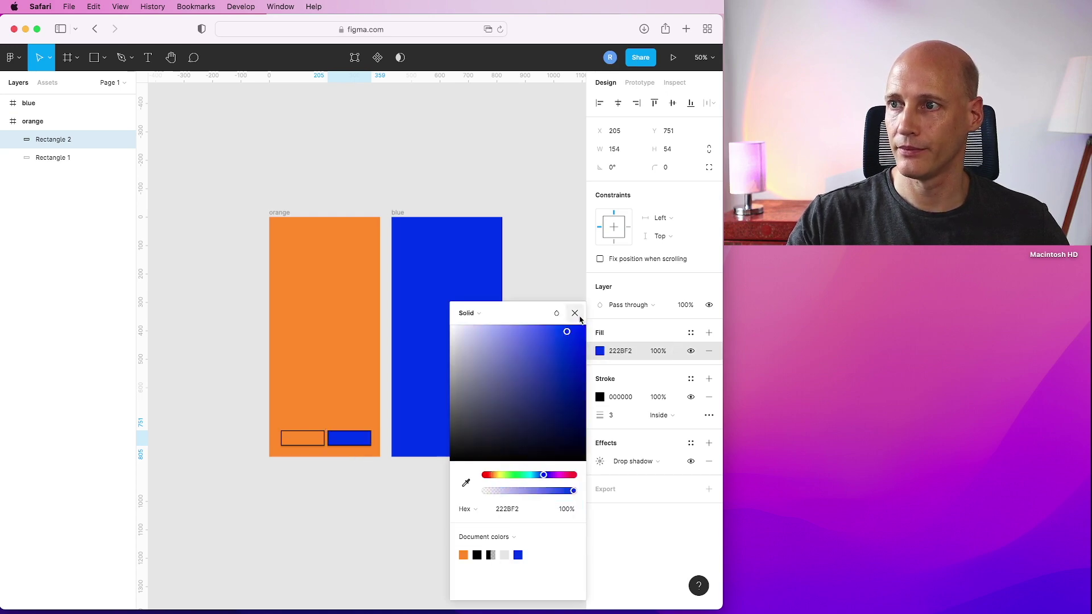
pyautogui.click(575, 312)
pyautogui.click(292, 499)
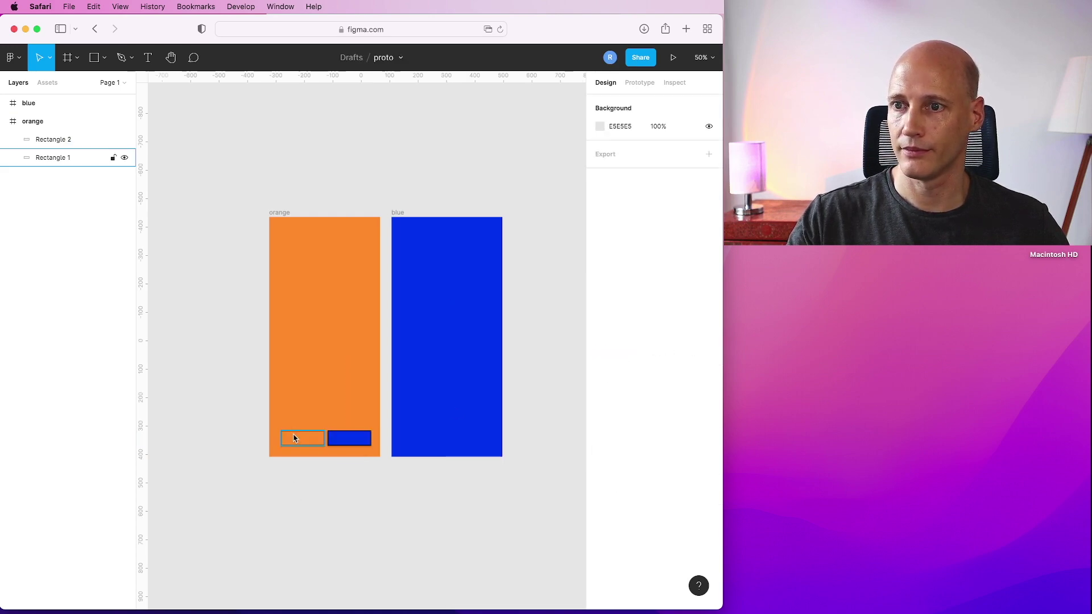
# Step: Paste copies of both bottom bars into the bottom of the blue frame
pyautogui.click(294, 438)
pyautogui.keyDown('shift'); pyautogui.click(344, 443); pyautogui.keyUp('shift')
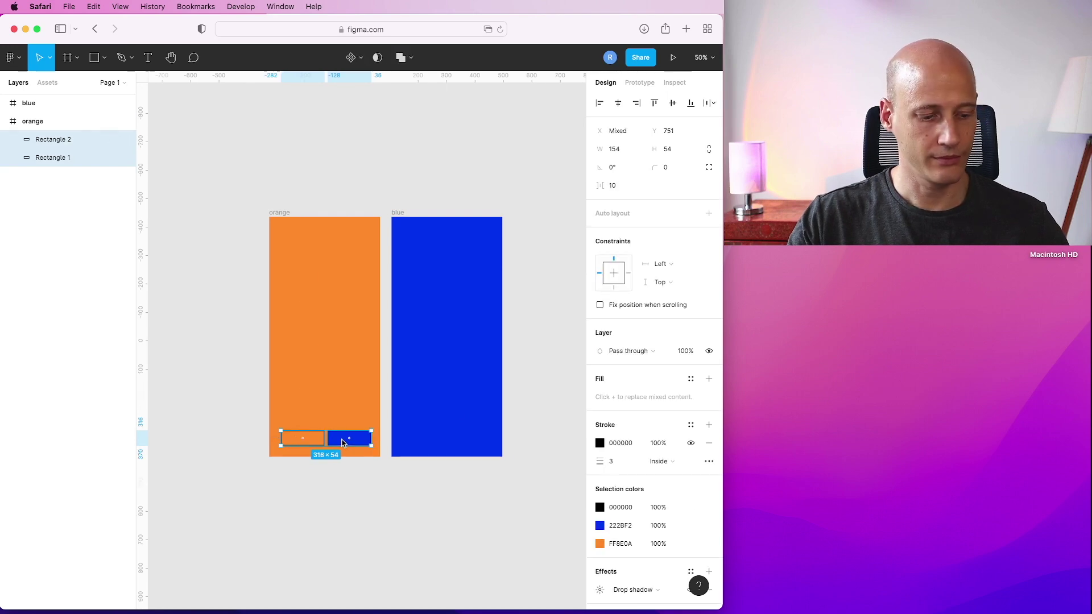
pyautogui.press('super+v')
pyautogui.moveTo(338, 443); pyautogui.dragTo(459, 443)
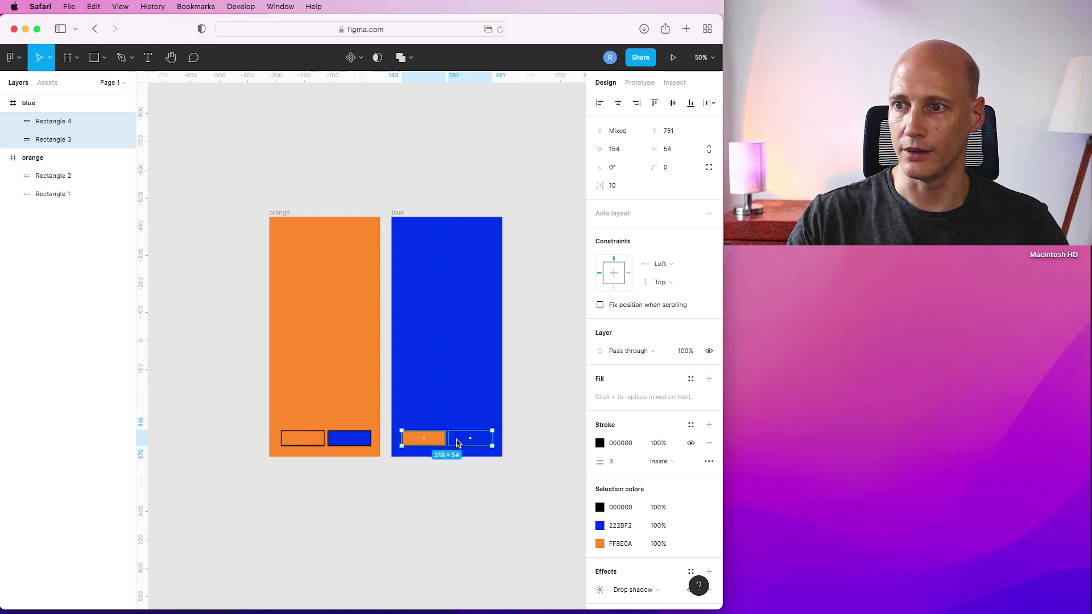
pyautogui.click(416, 509)
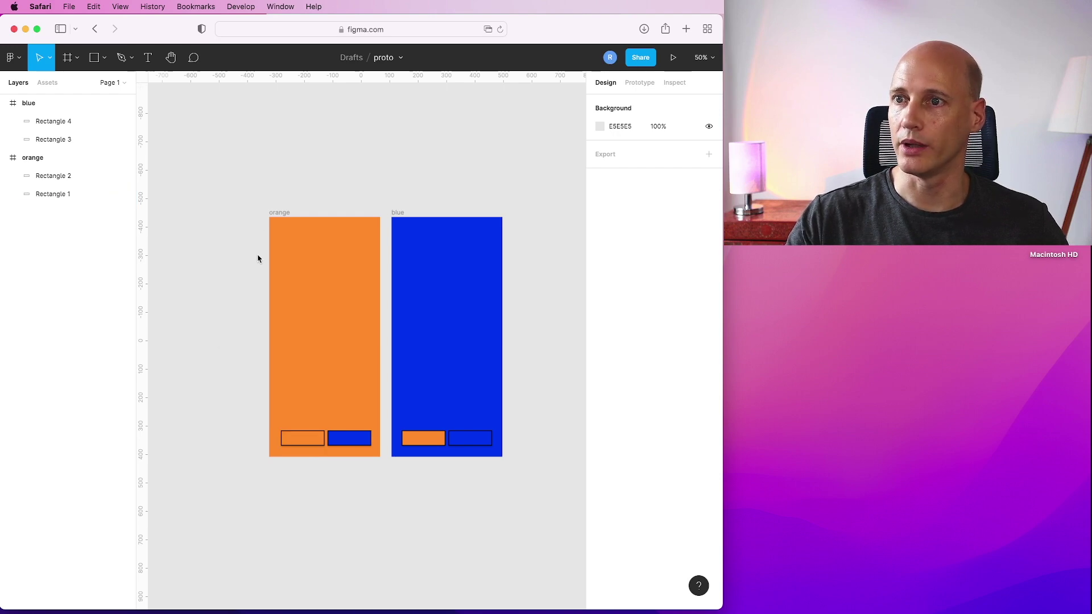
# Step: Link a tap on the orange screen's blue bar to the blue frame
pyautogui.click(640, 84)
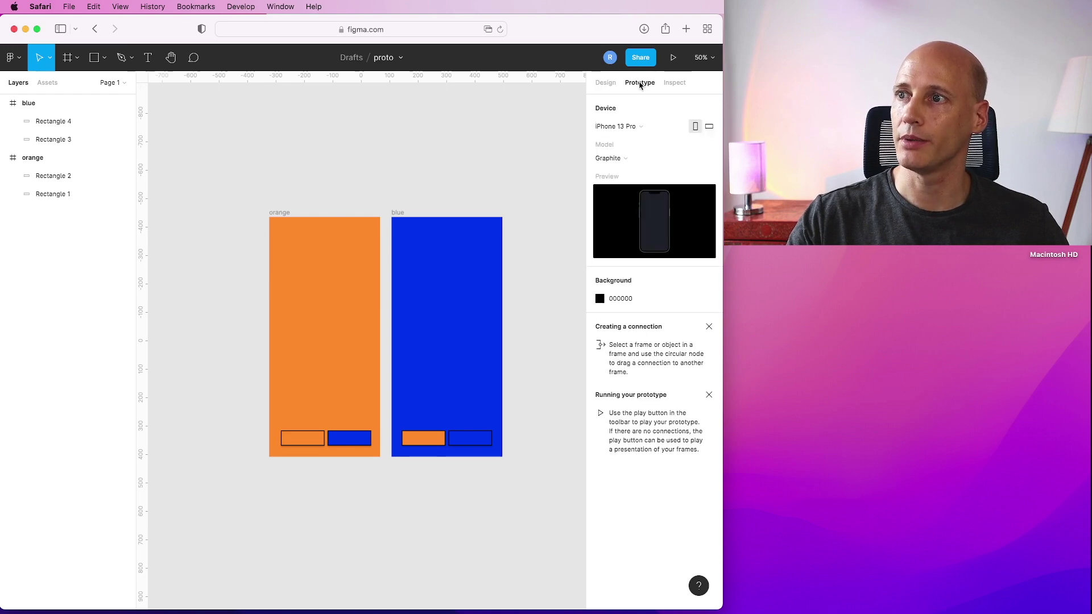
pyautogui.click(308, 444)
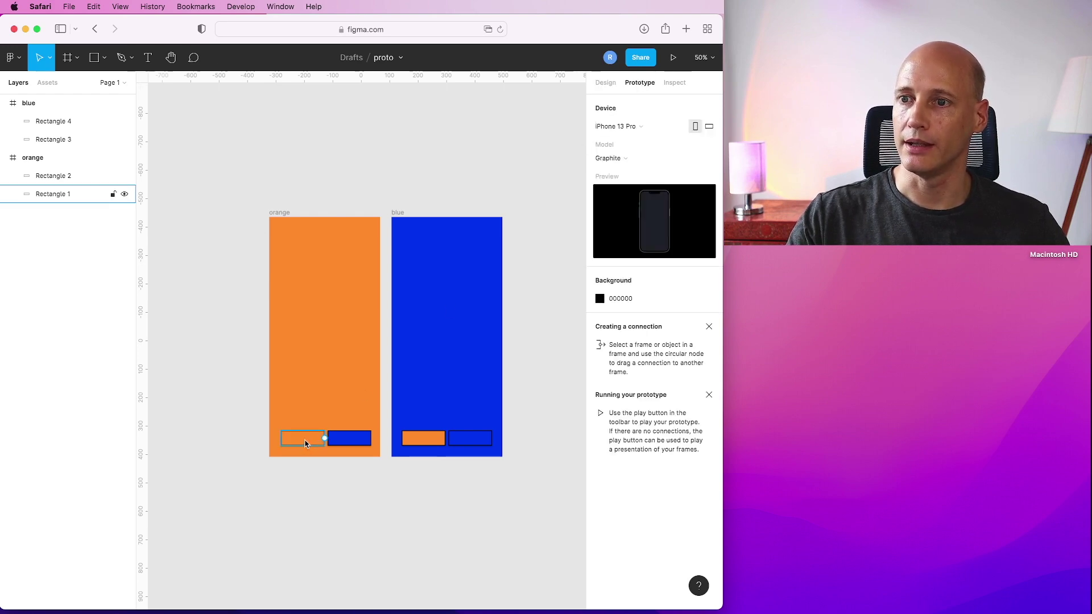
pyautogui.click(305, 443)
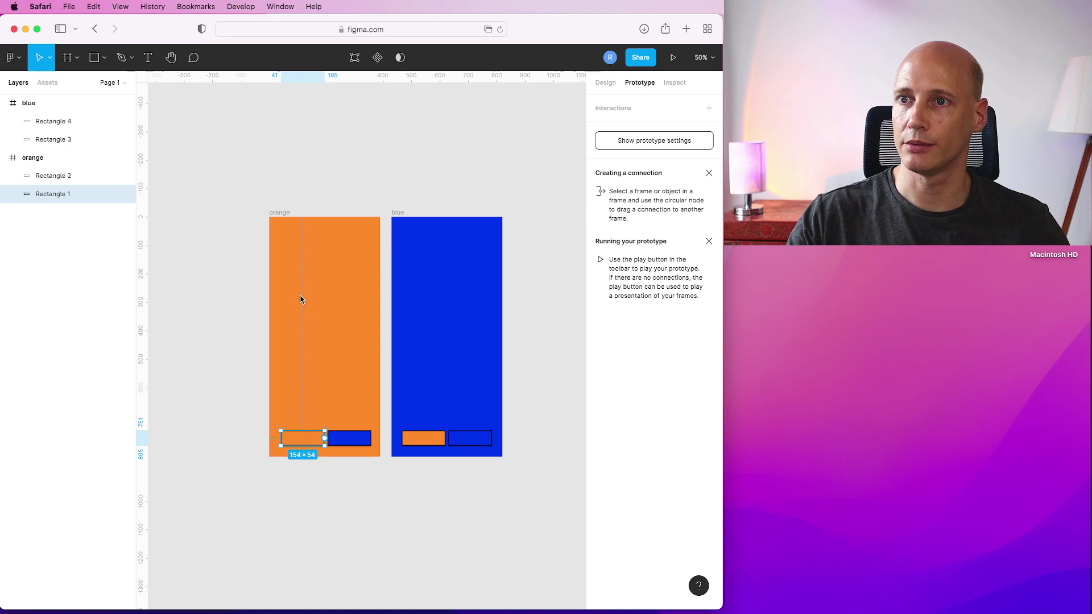
pyautogui.click(355, 438)
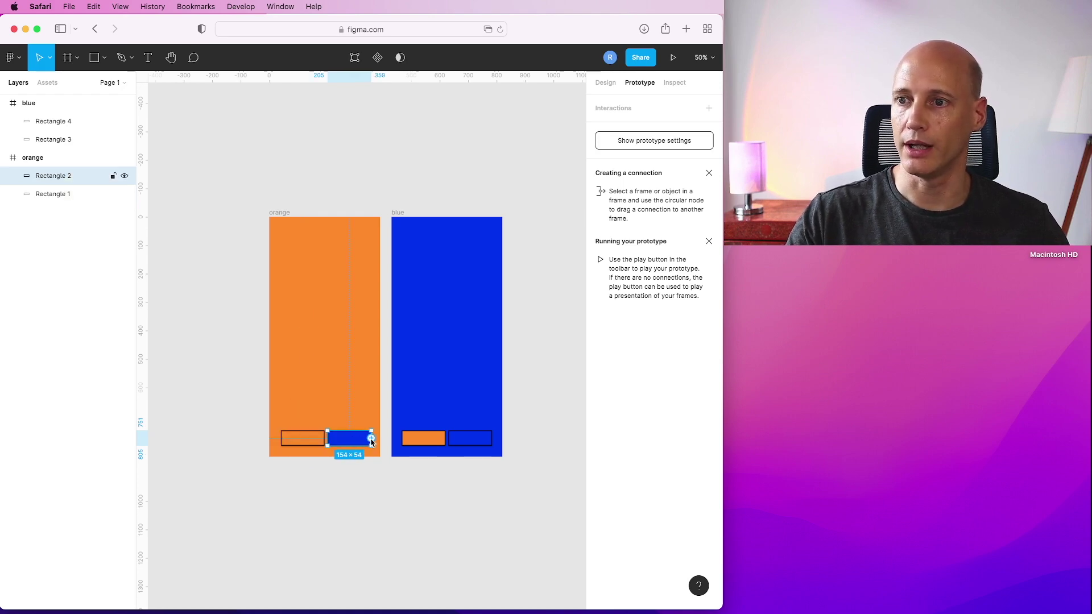
pyautogui.moveTo(371, 438); pyautogui.dragTo(397, 336)
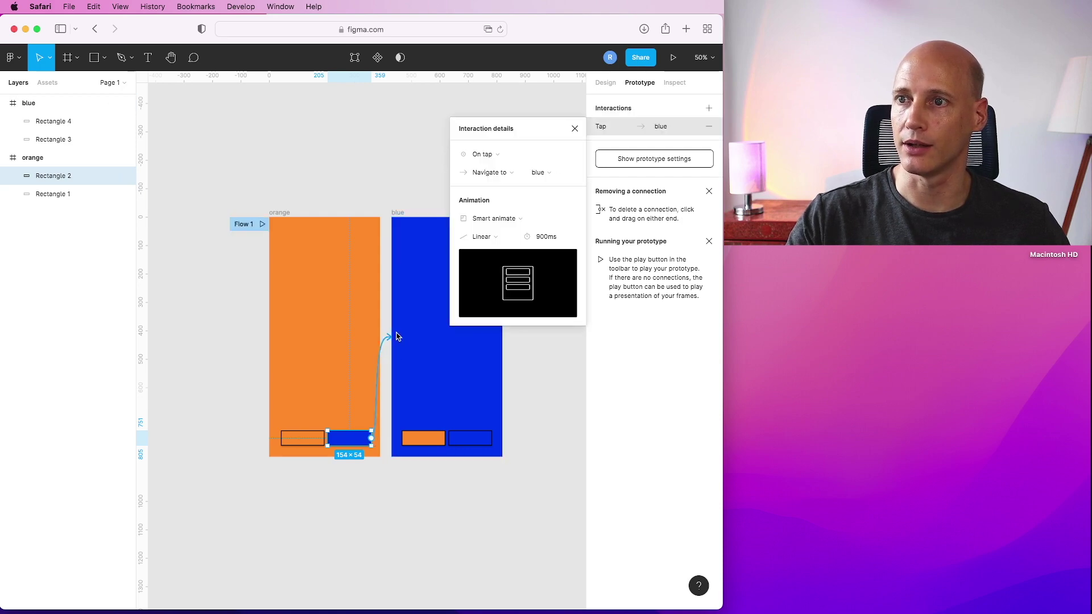
# Step: Link a tap on the blue screen's orange bar back to the orange frame
pyautogui.click(429, 445)
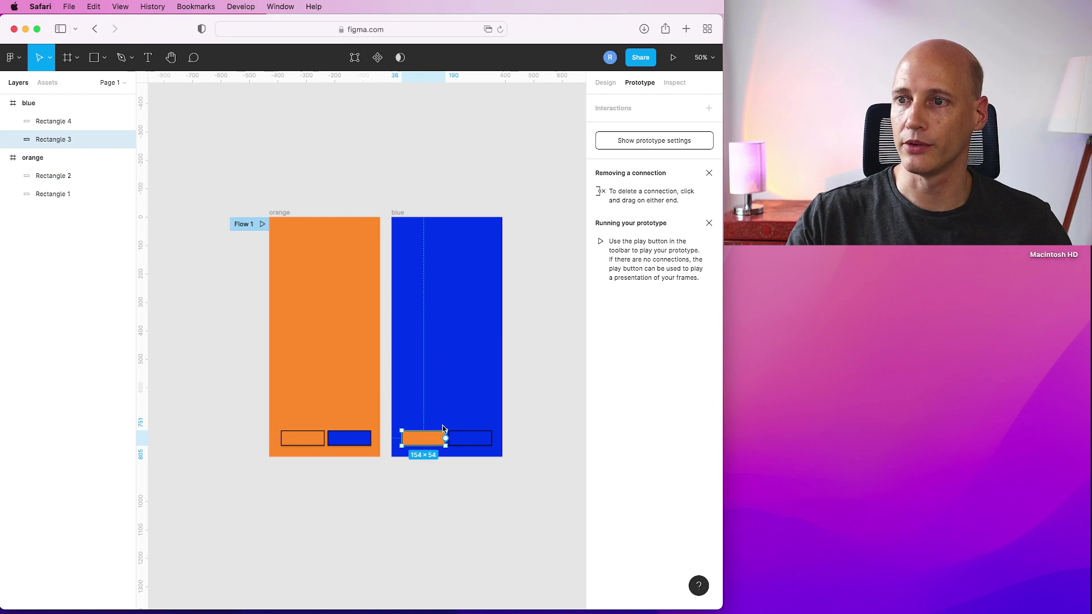
pyautogui.moveTo(445, 437); pyautogui.dragTo(367, 332)
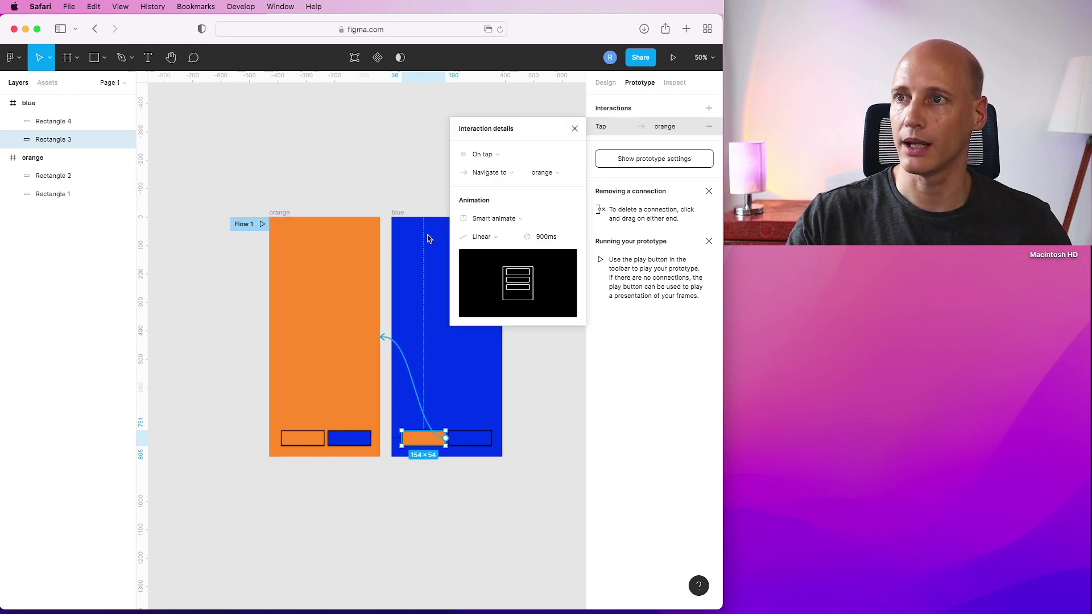
pyautogui.click(574, 131)
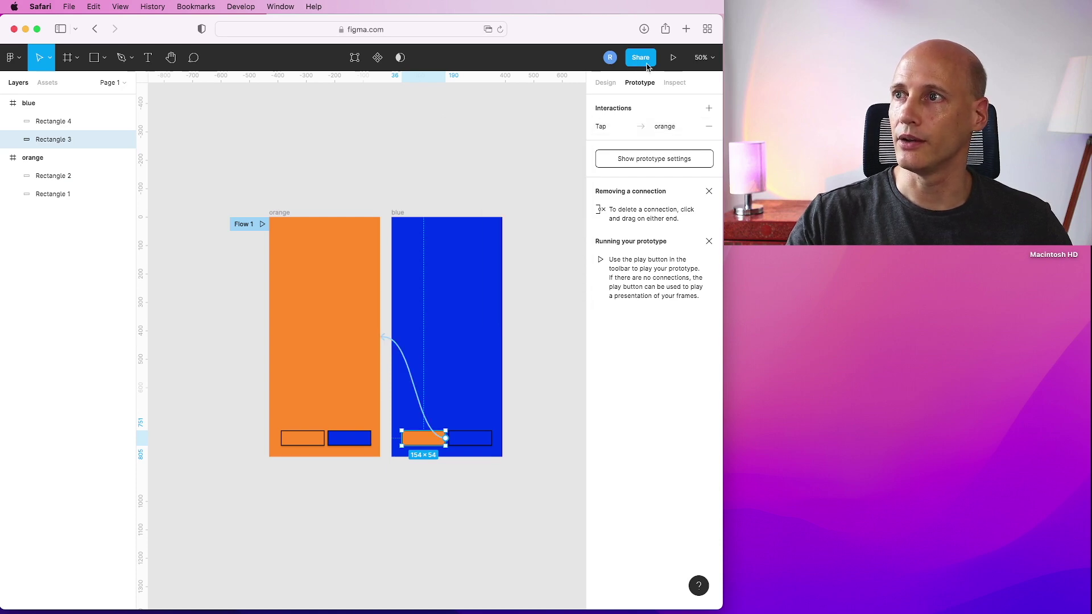
pyautogui.click(673, 58)
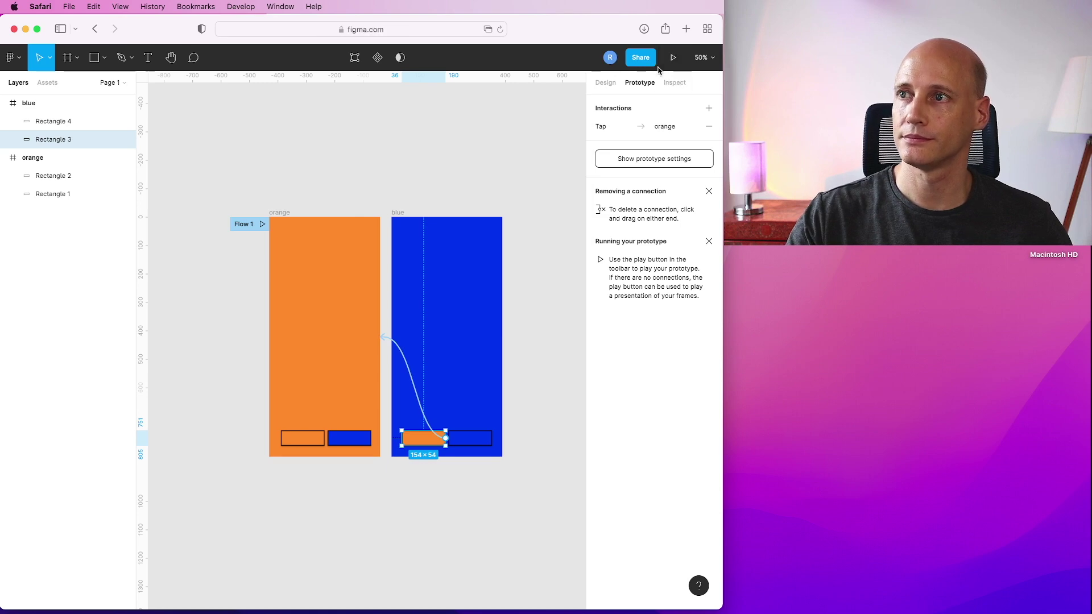
pyautogui.click(674, 58)
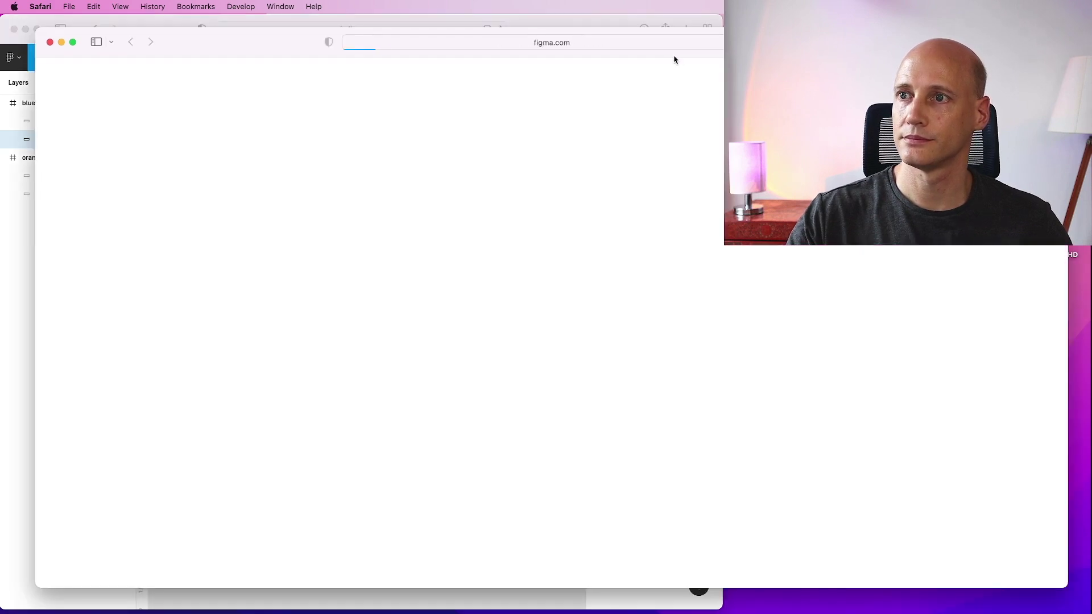
pyautogui.moveTo(1069, 277); pyautogui.dragTo(578, 283)
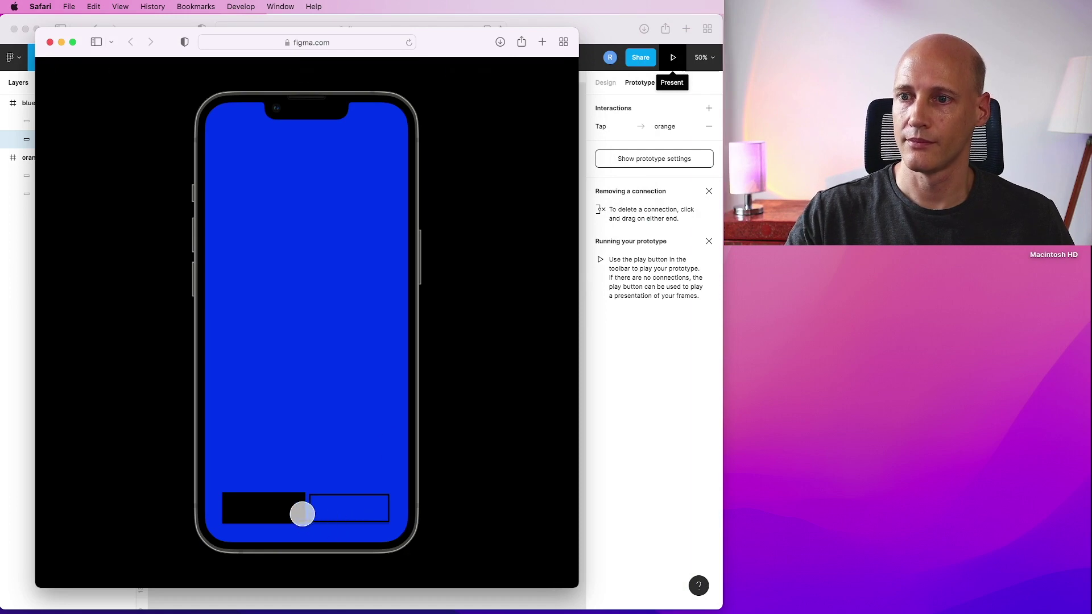
pyautogui.click(267, 510)
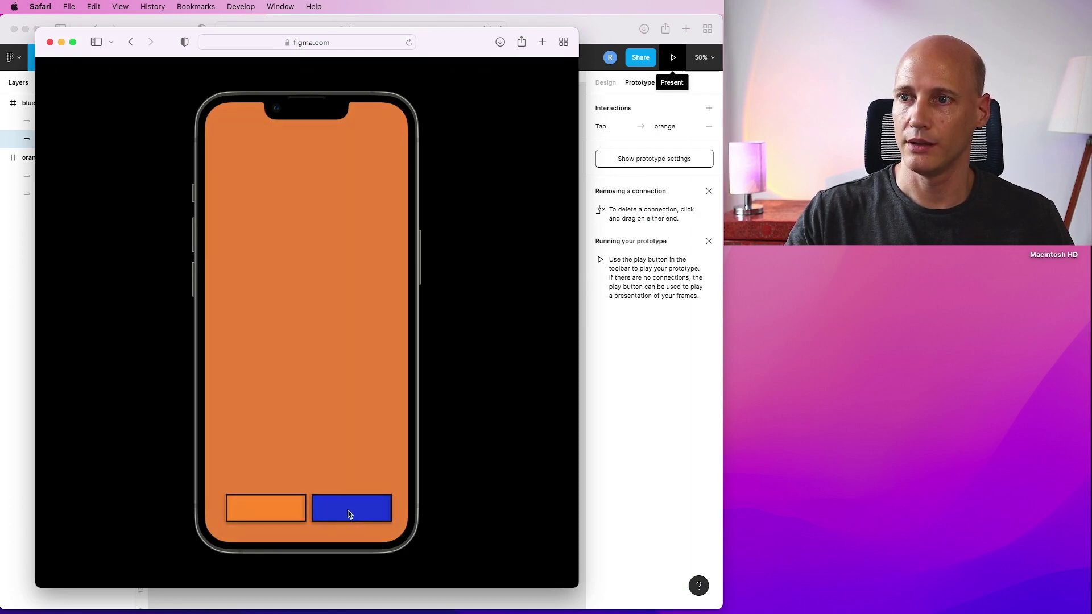
pyautogui.click(350, 514)
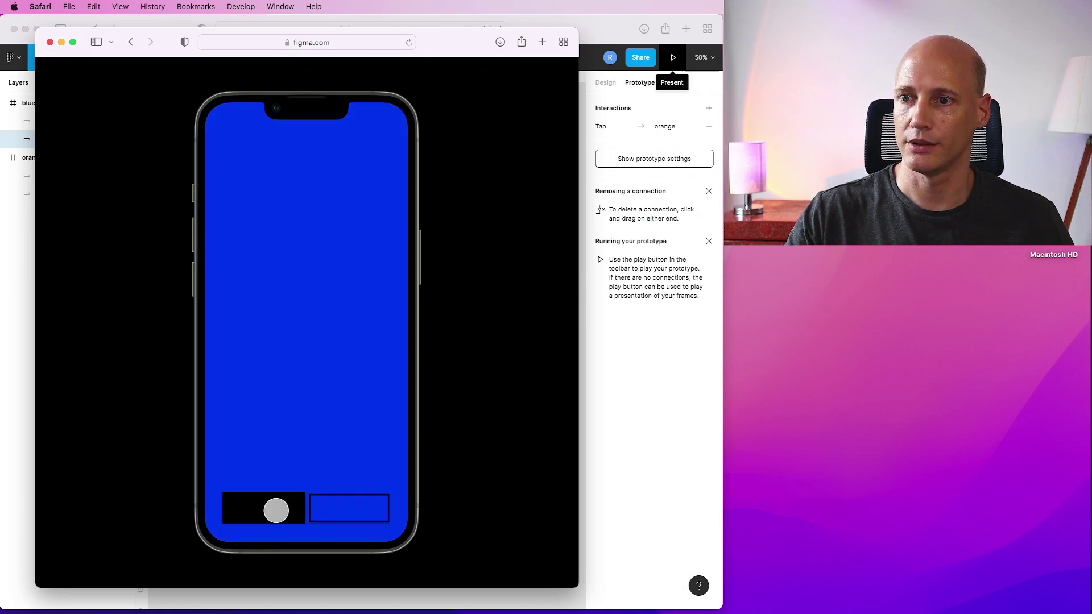
pyautogui.click(277, 511)
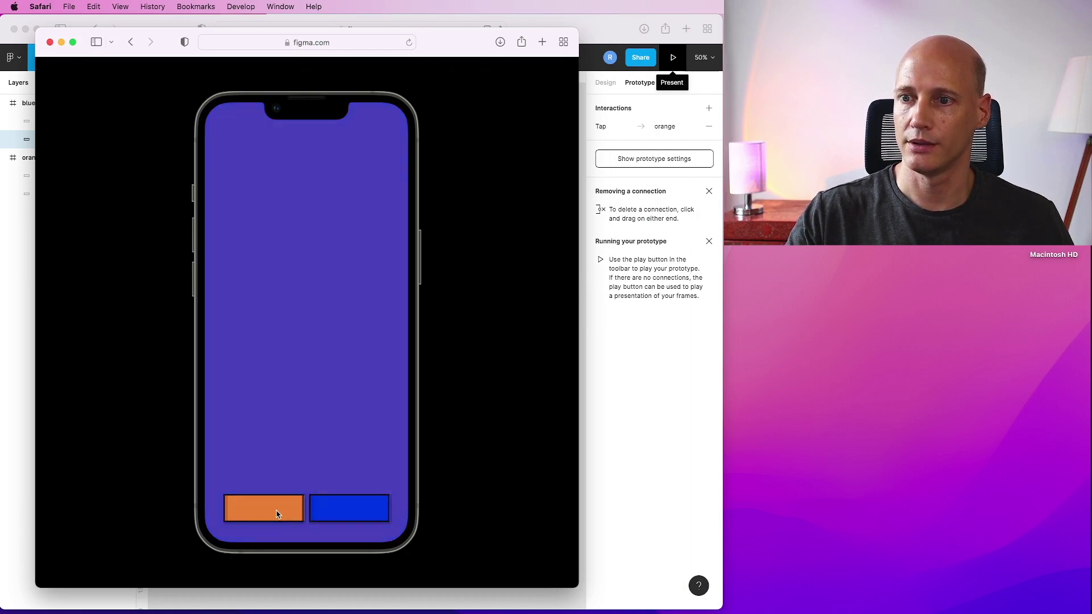
pyautogui.click(353, 512)
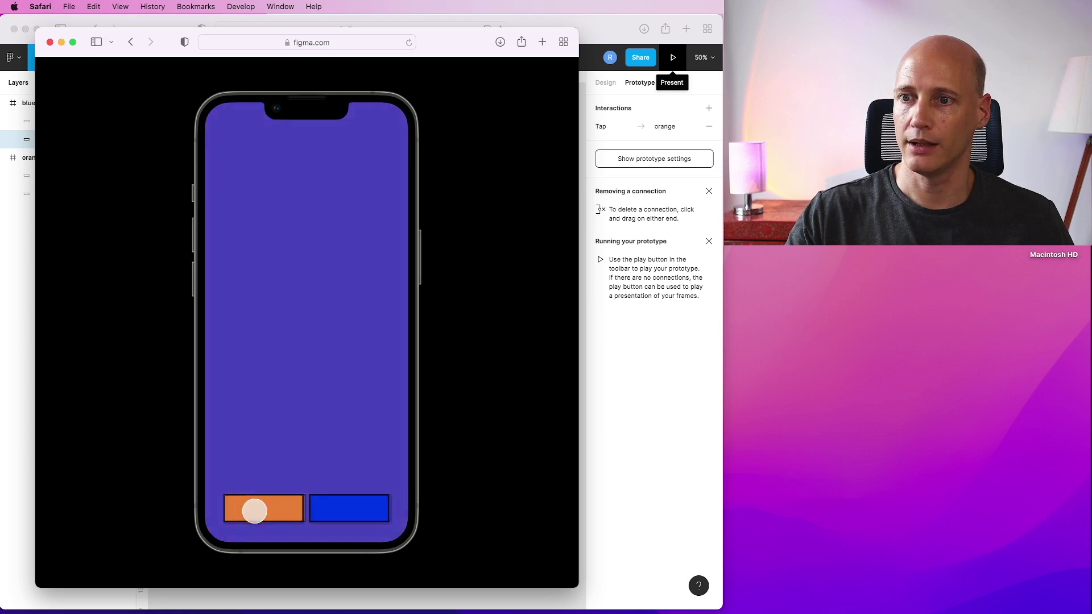
pyautogui.click(255, 512)
pyautogui.click(348, 508)
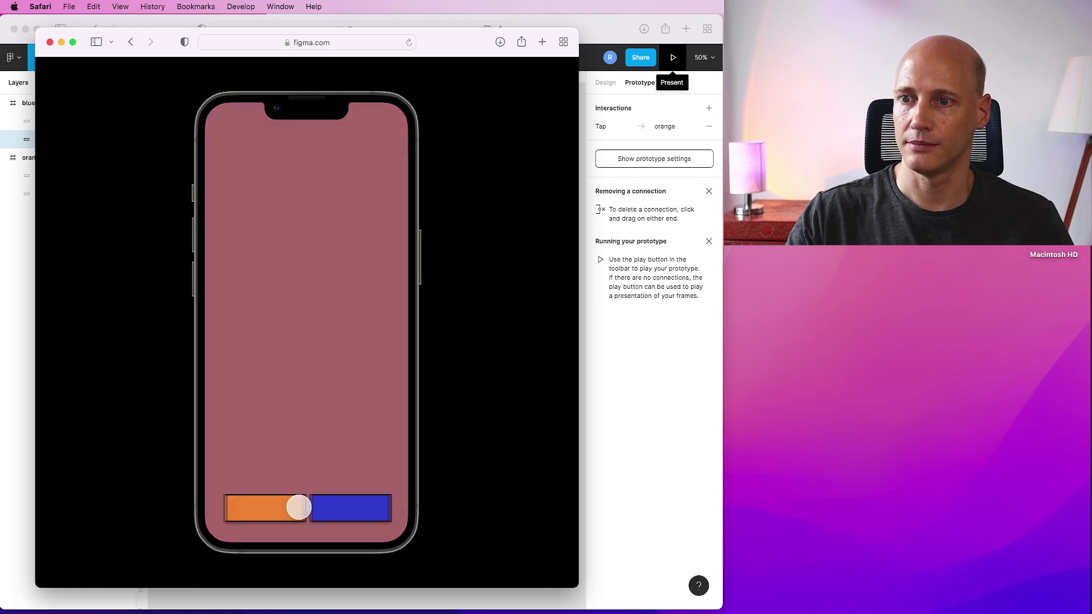
pyautogui.click(275, 509)
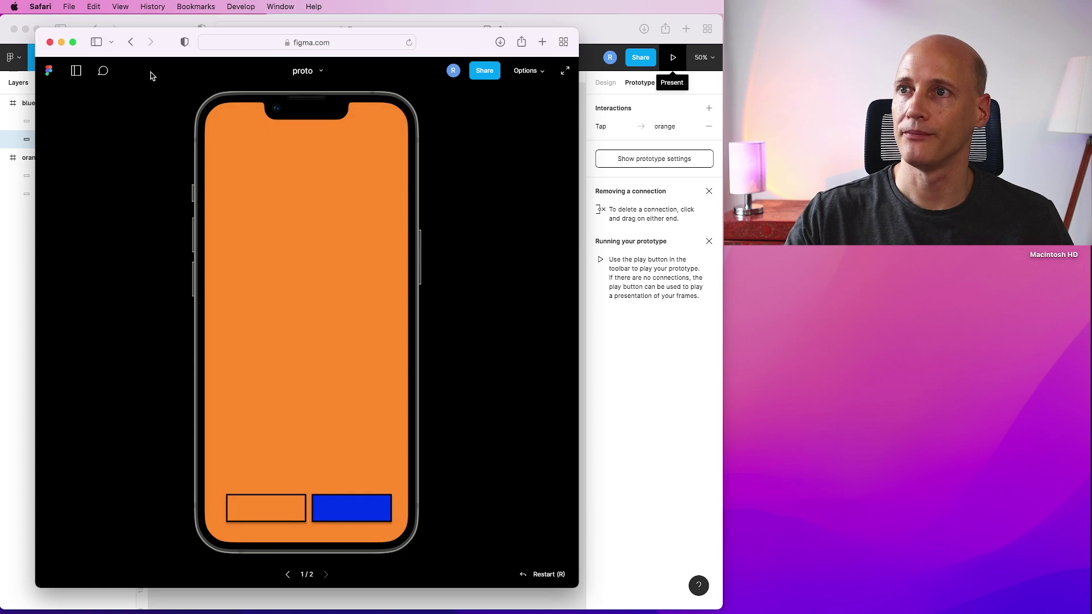
pyautogui.click(50, 43)
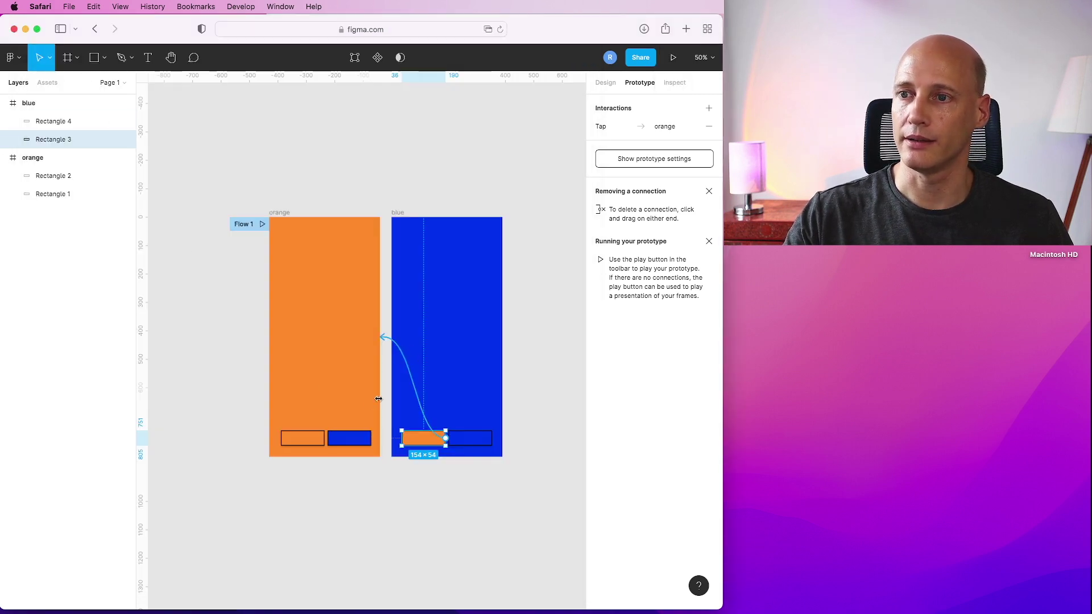
# Step: Change the orange-to-blue connection's animation to Move in
pyautogui.click(349, 438)
pyautogui.moveTo(371, 438); pyautogui.dragTo(384, 344)
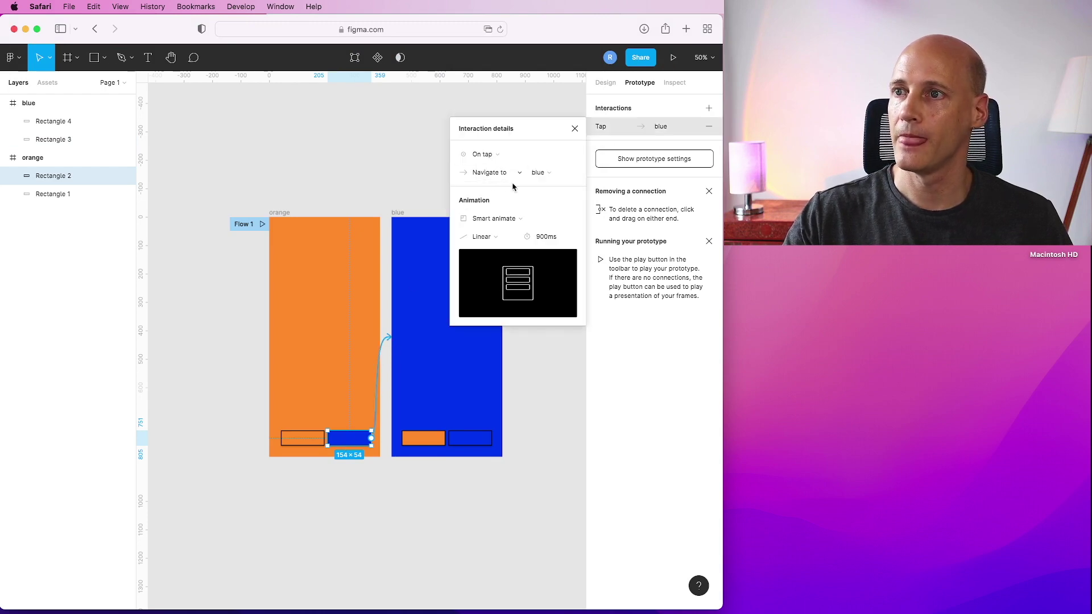
pyautogui.click(514, 221)
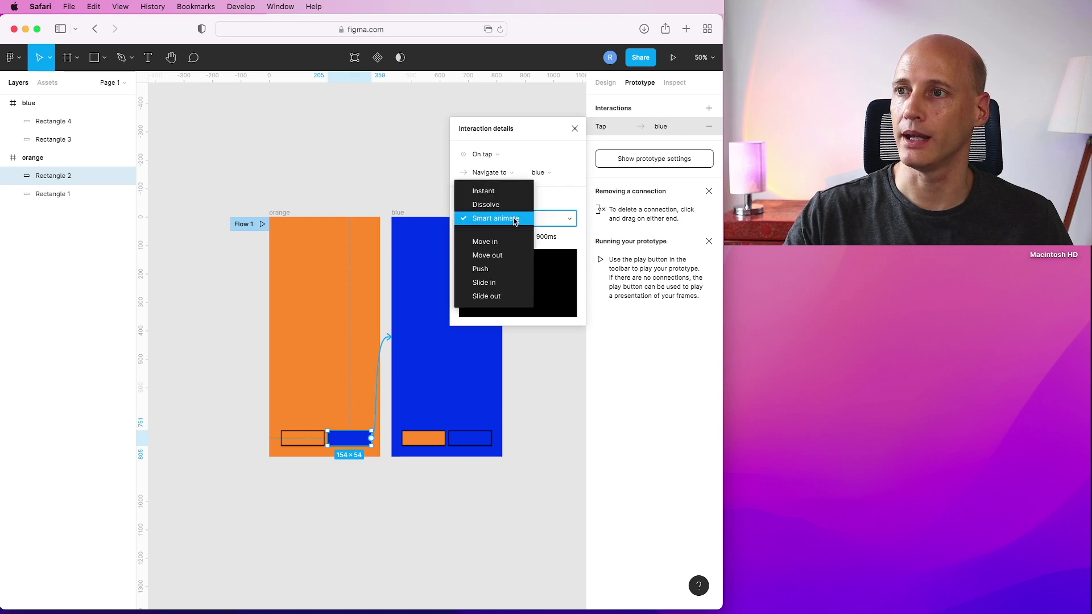
pyautogui.click(496, 244)
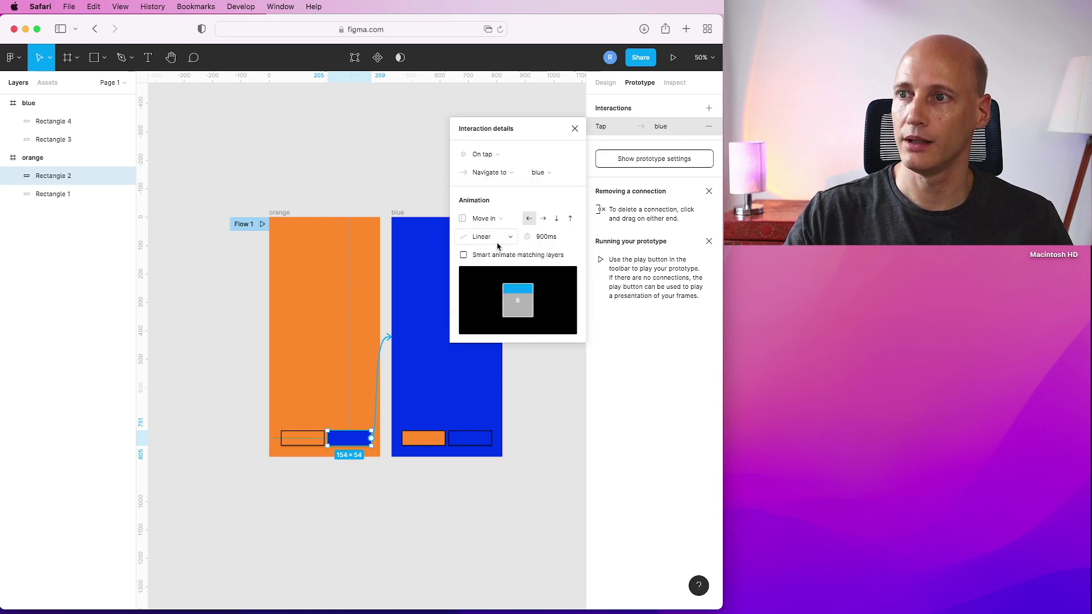
pyautogui.click(396, 391)
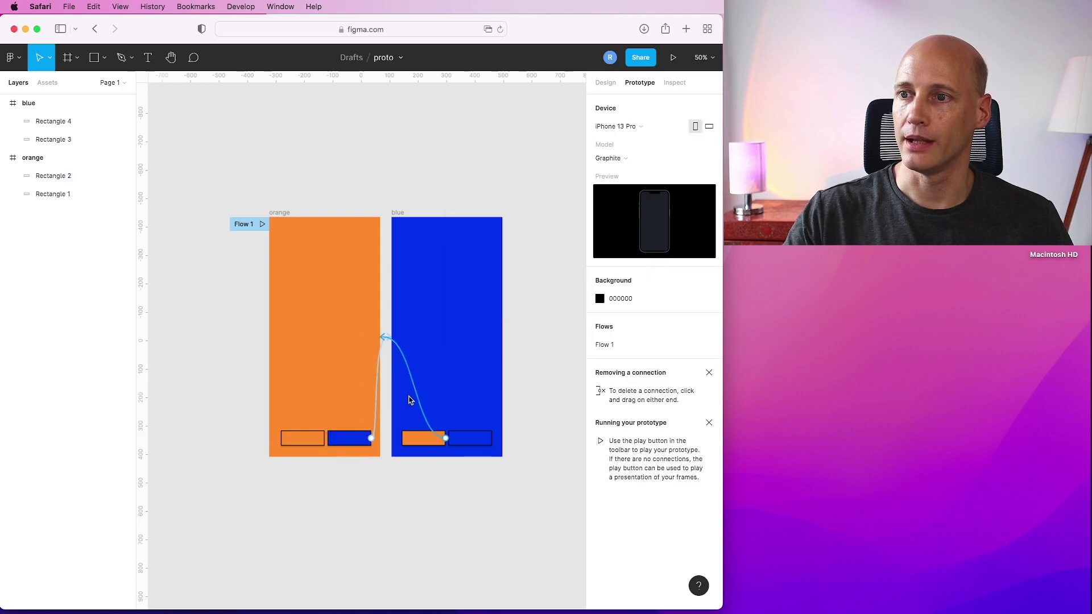
# Step: Change the blue-to-orange connection's animation to Push
pyautogui.click(407, 369)
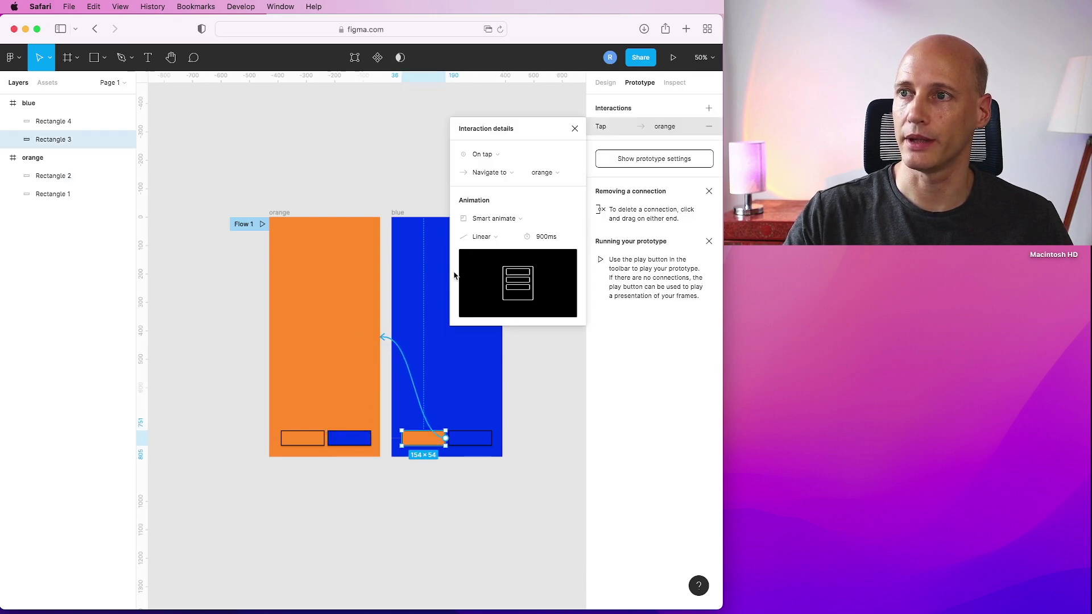
pyautogui.click(500, 224)
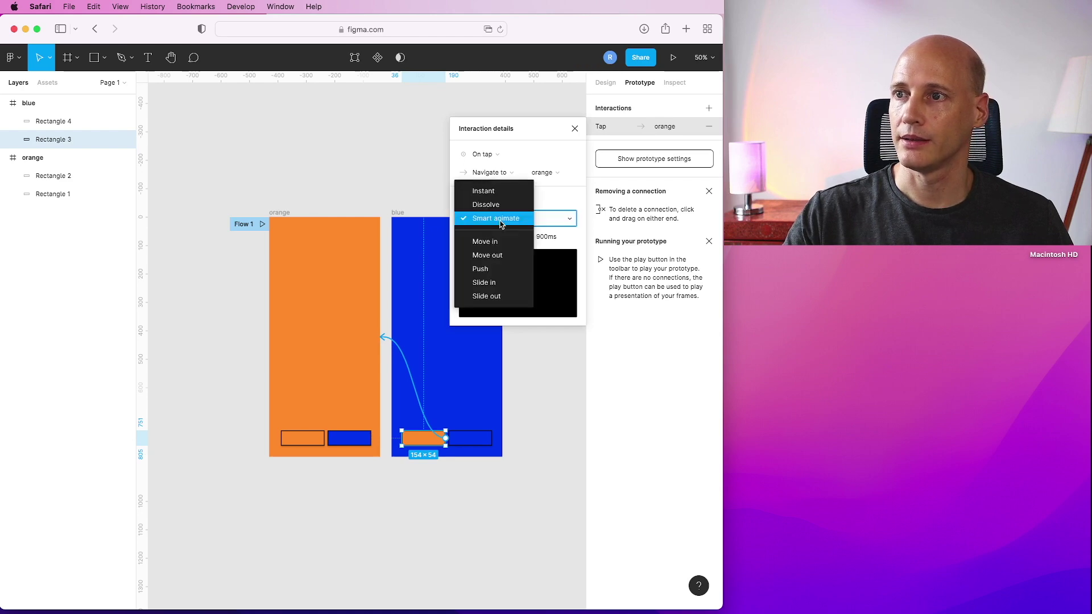
pyautogui.click(490, 271)
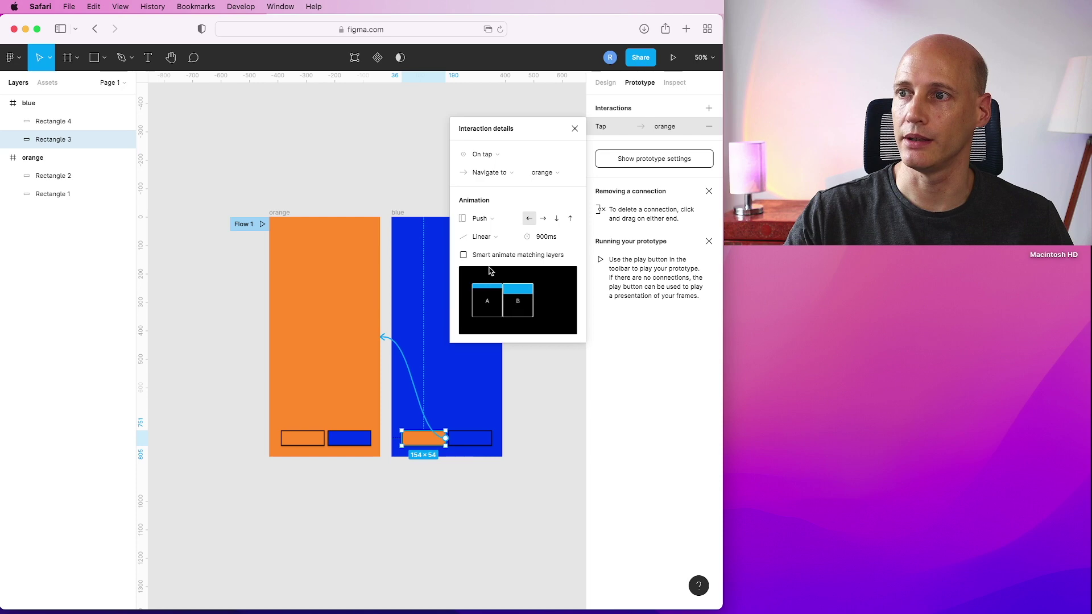
pyautogui.click(567, 420)
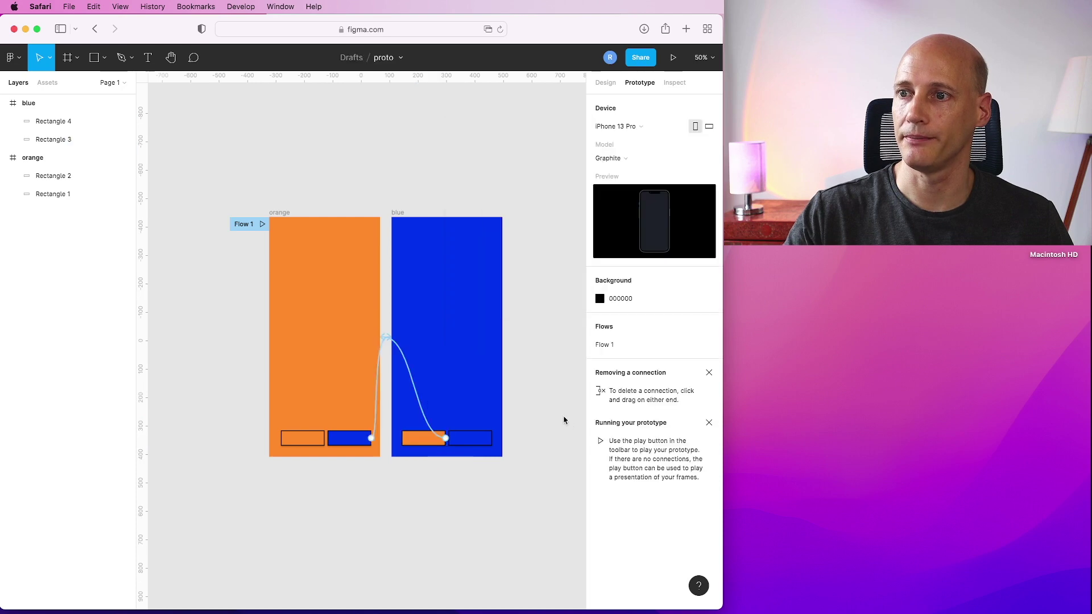
pyautogui.click(672, 56)
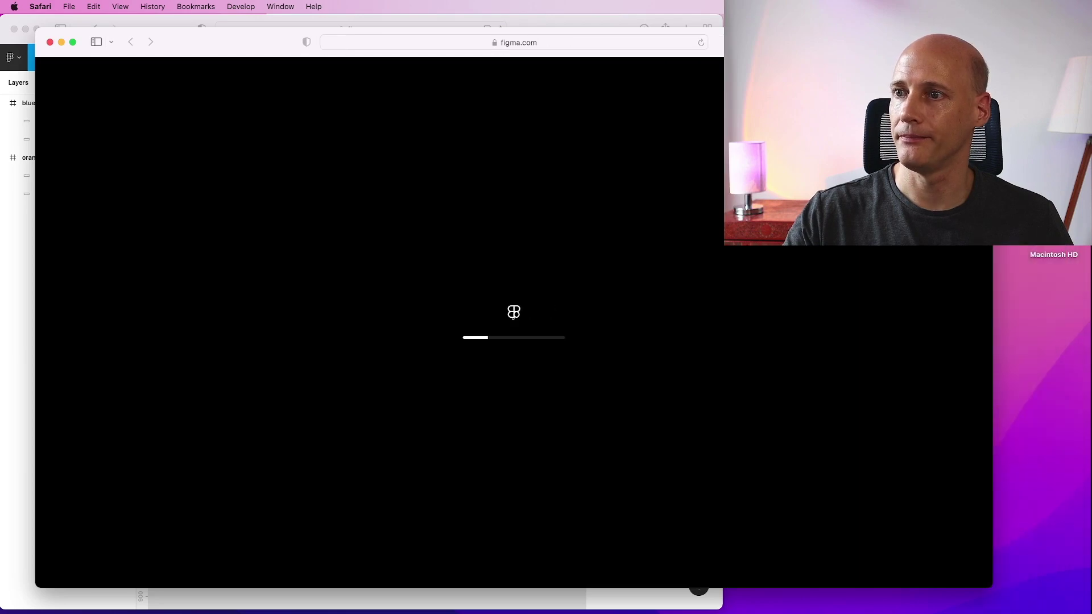
# Step: Test the Move in and Push transitions by tapping the blue and orange buttons twice, then close the preview
pyautogui.moveTo(548, 189); pyautogui.dragTo(564, 235)
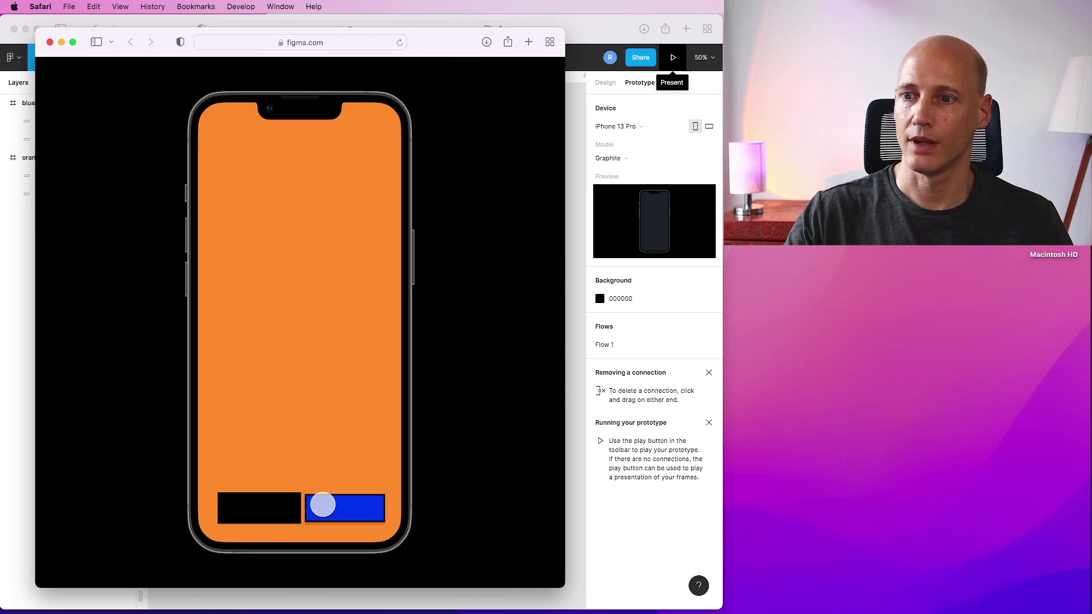
pyautogui.click(340, 505)
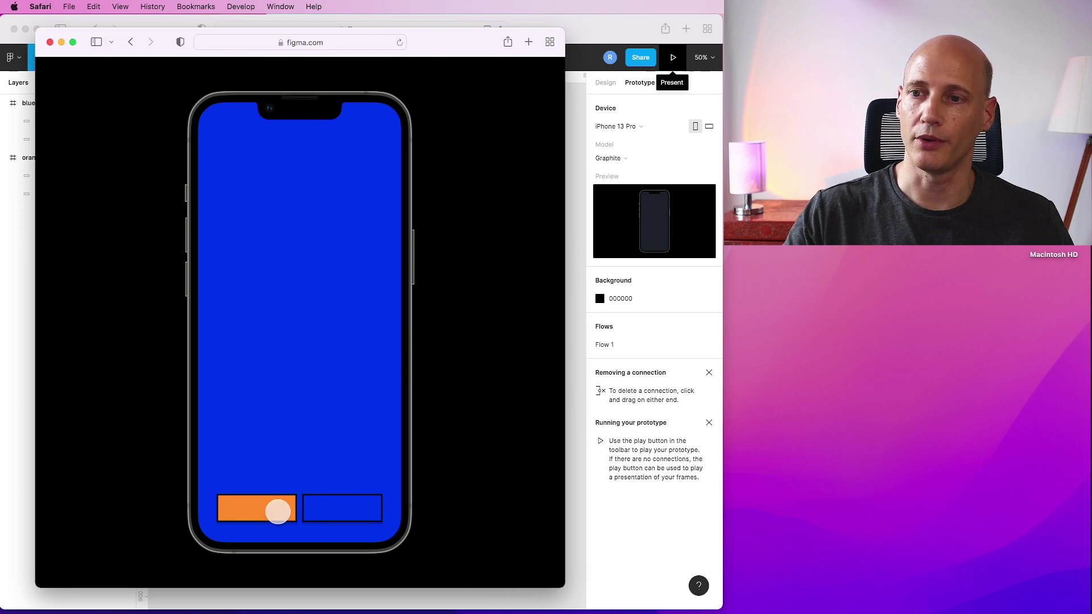
pyautogui.click(268, 510)
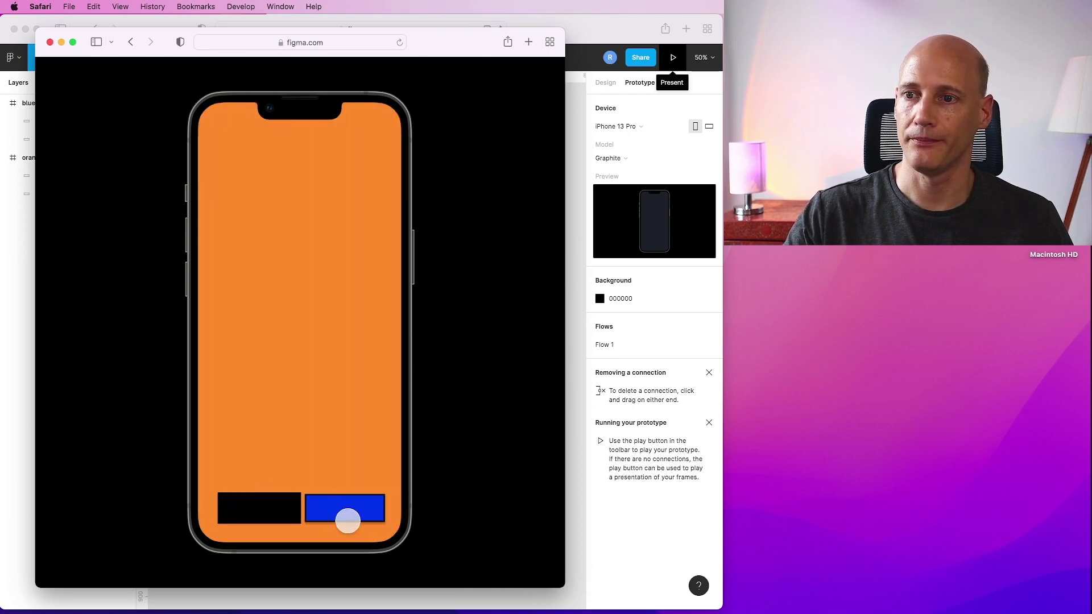
pyautogui.click(347, 521)
pyautogui.click(245, 510)
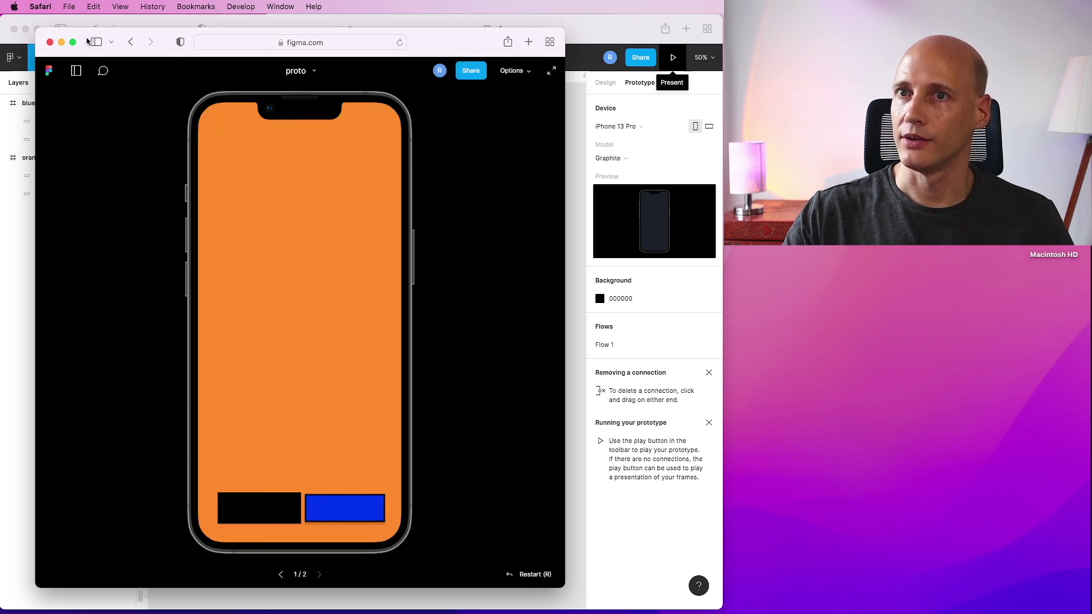
pyautogui.click(50, 43)
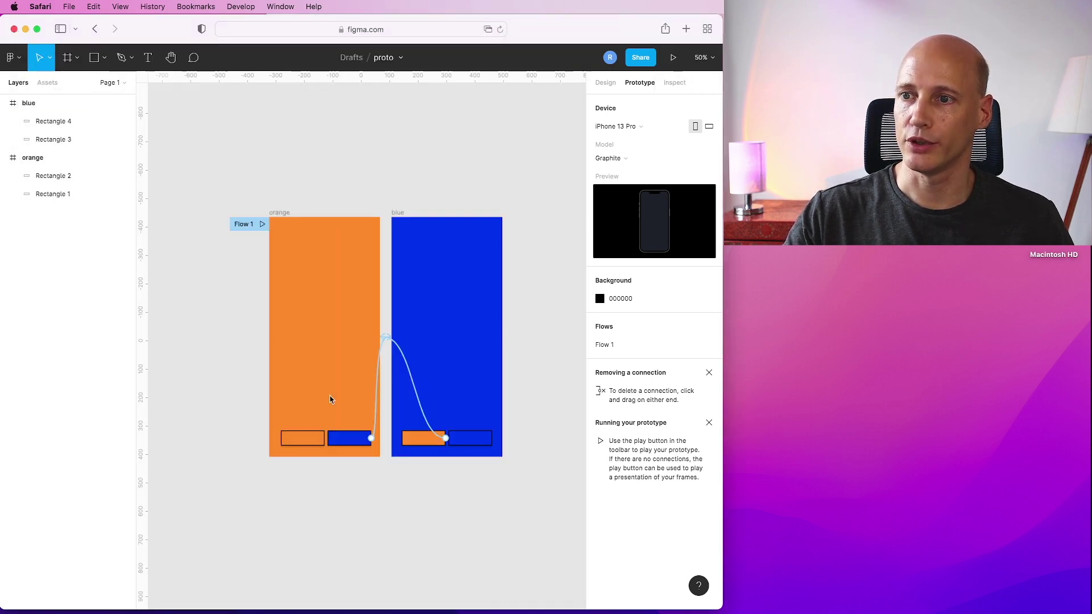
# Step: Set the orange-to-blue connection to a Linear Push transition
pyautogui.click(385, 347)
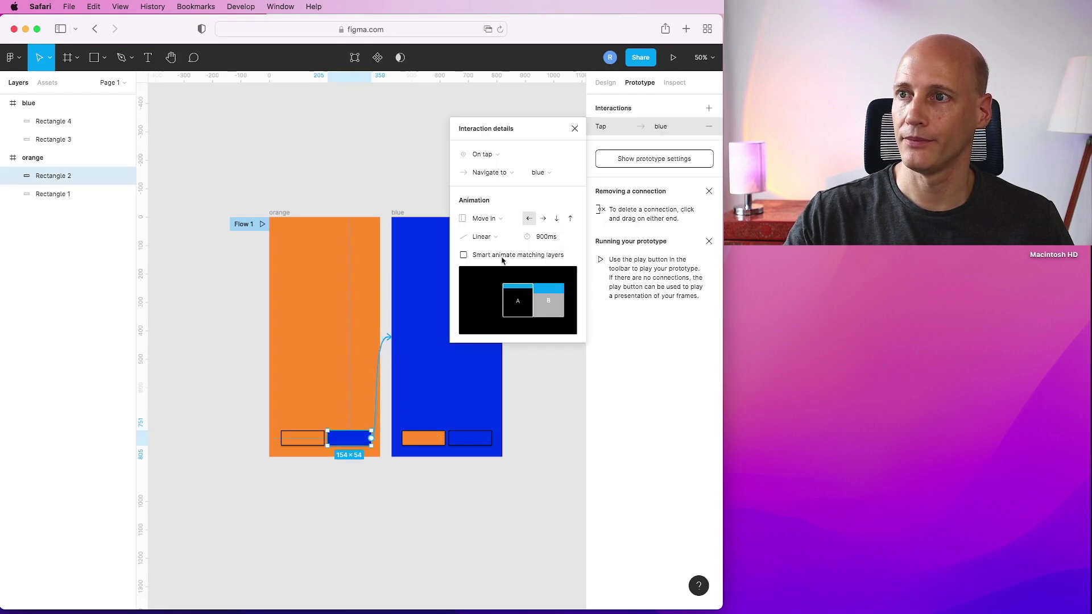
pyautogui.click(495, 237)
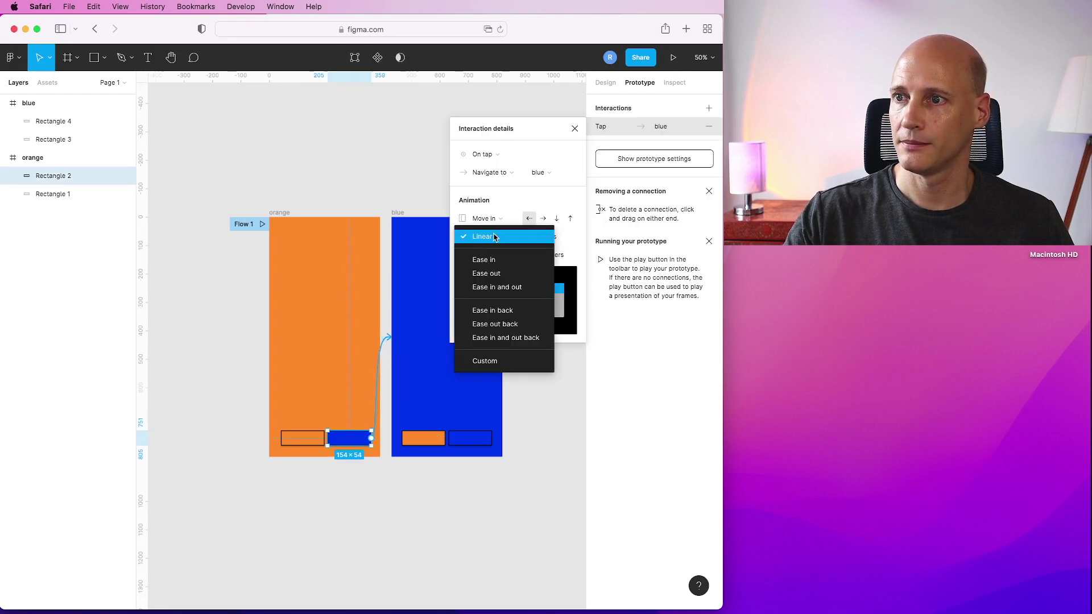
pyautogui.click(493, 236)
pyautogui.click(485, 219)
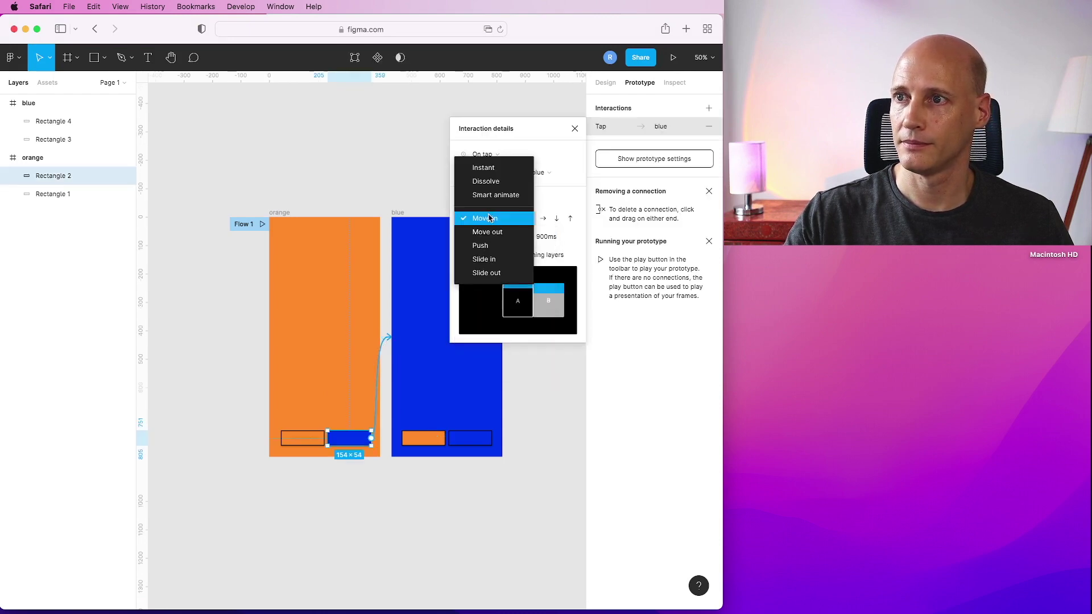
pyautogui.click(480, 245)
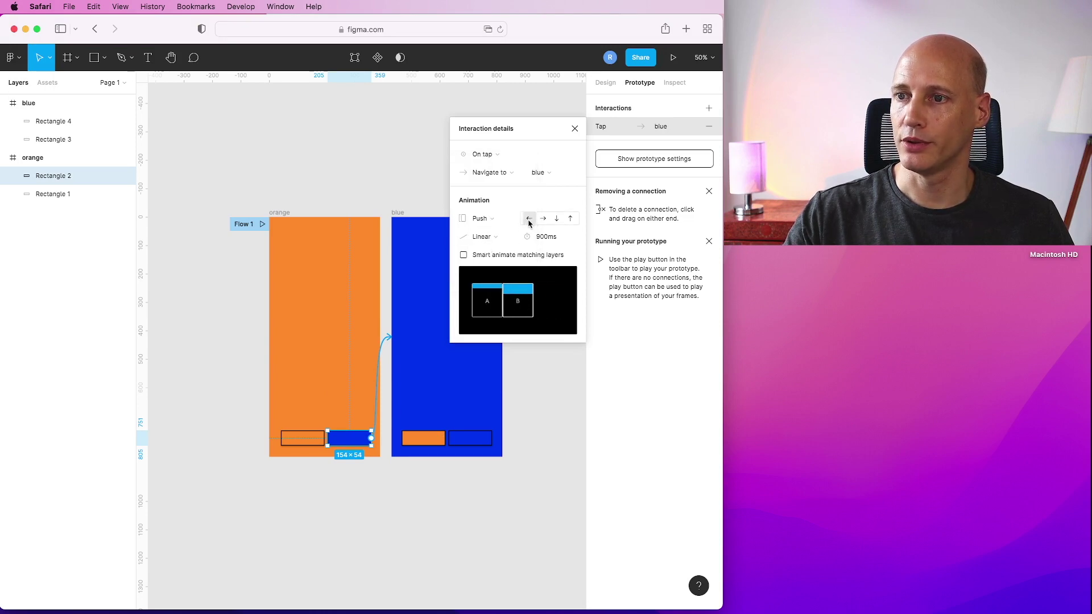
pyautogui.click(411, 422)
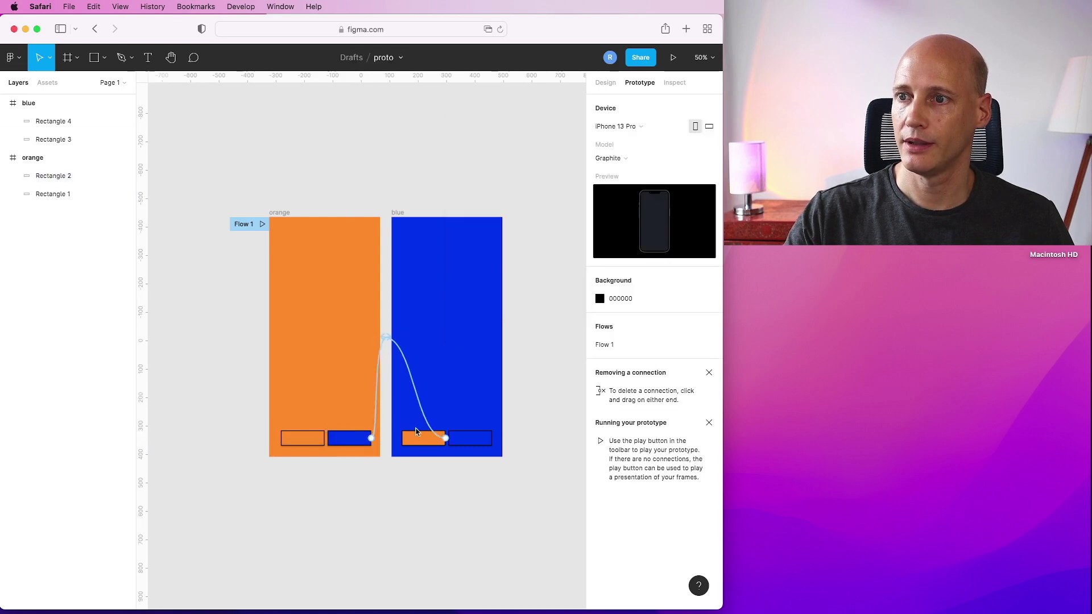
# Step: Make the blue-to-orange Push go in the opposite, rightward direction
pyautogui.click(401, 354)
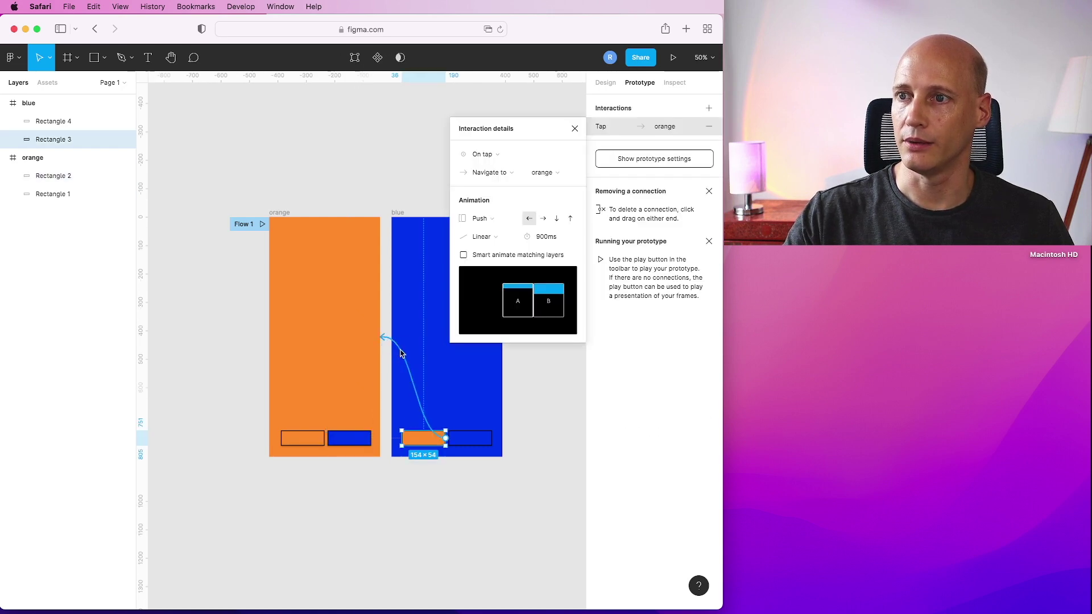
pyautogui.click(543, 219)
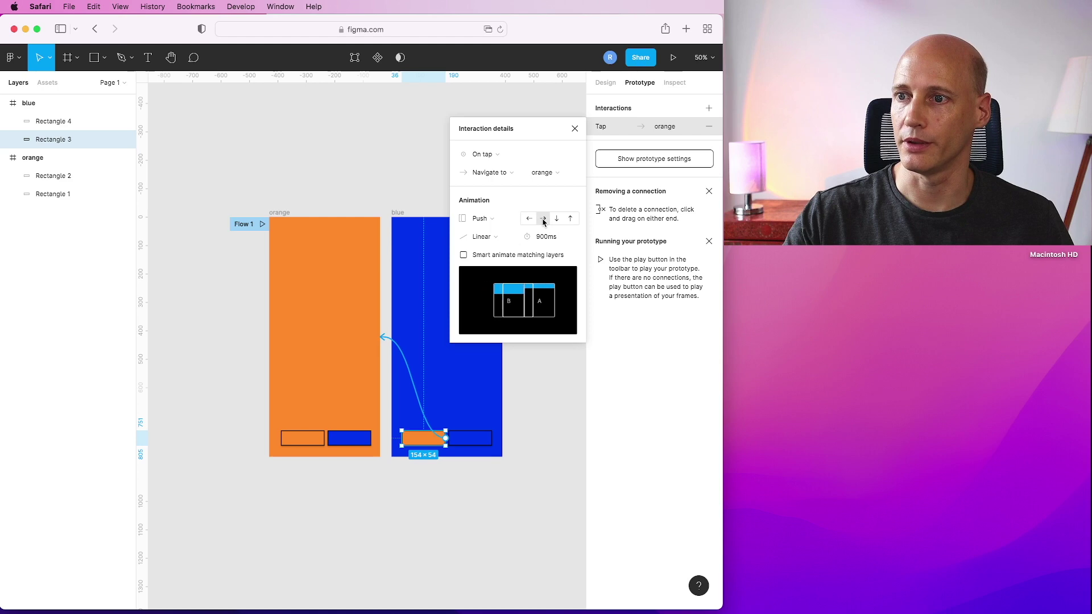
pyautogui.click(576, 127)
pyautogui.click(604, 85)
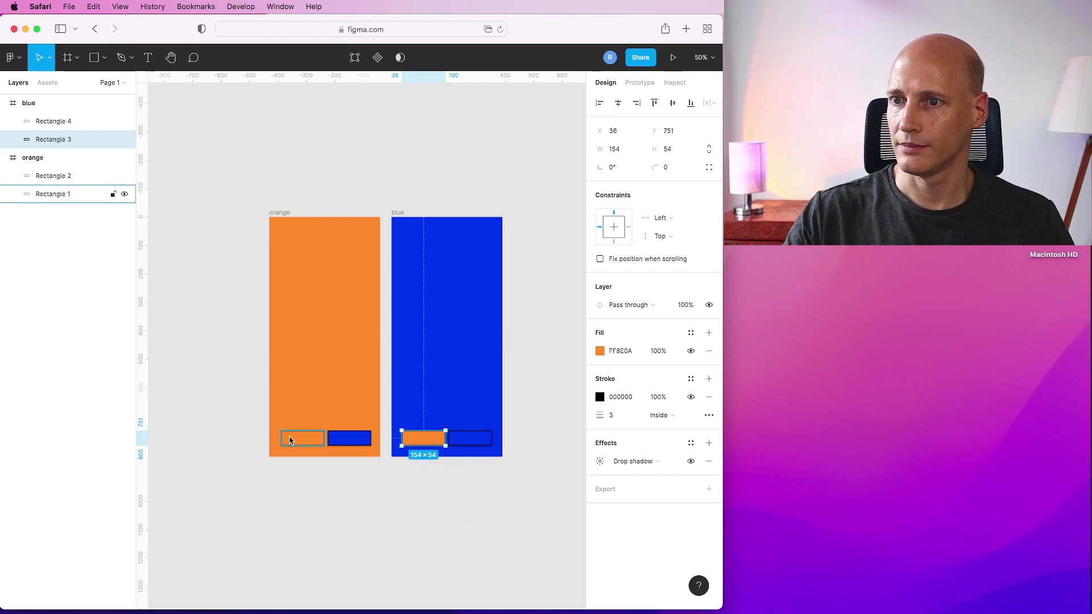
pyautogui.click(349, 443)
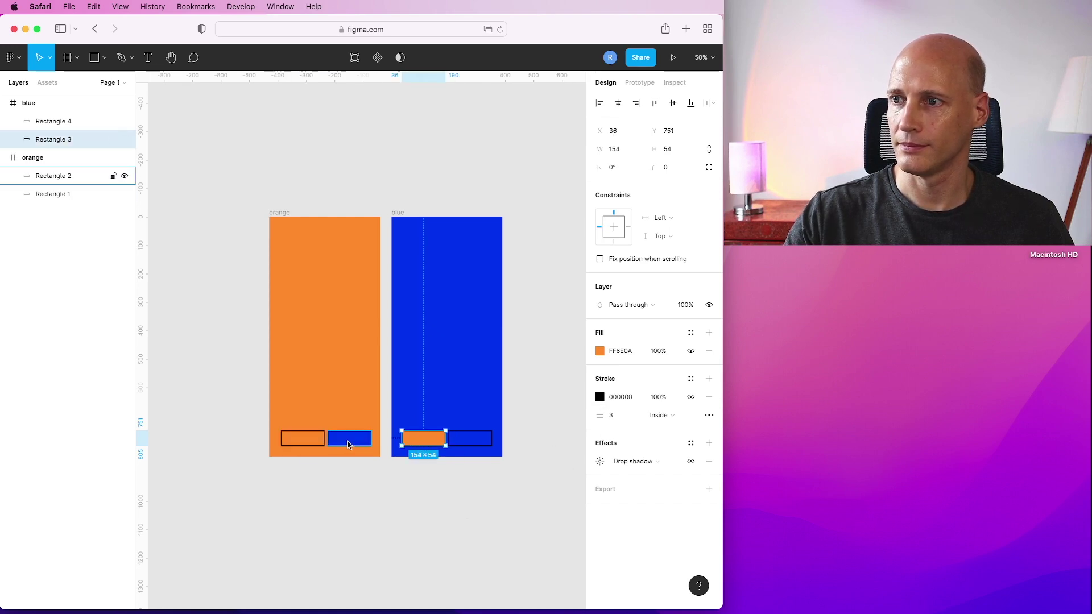
pyautogui.click(510, 496)
pyautogui.click(672, 57)
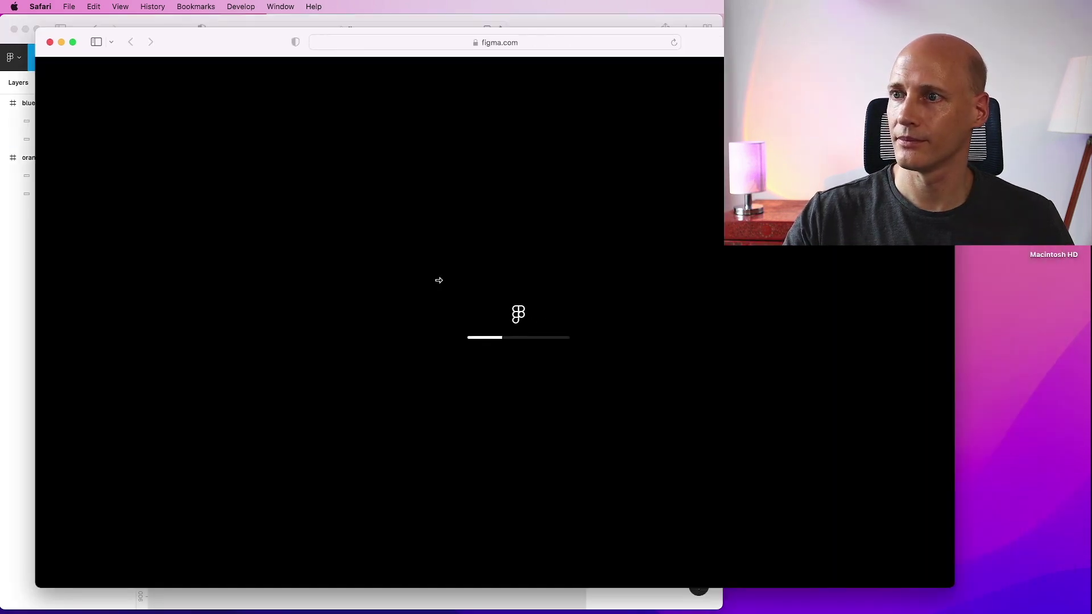
# Step: Replay the prototype, pushing between orange and blue screens twice, then close the presentation
pyautogui.moveTo(439, 280); pyautogui.dragTo(469, 300)
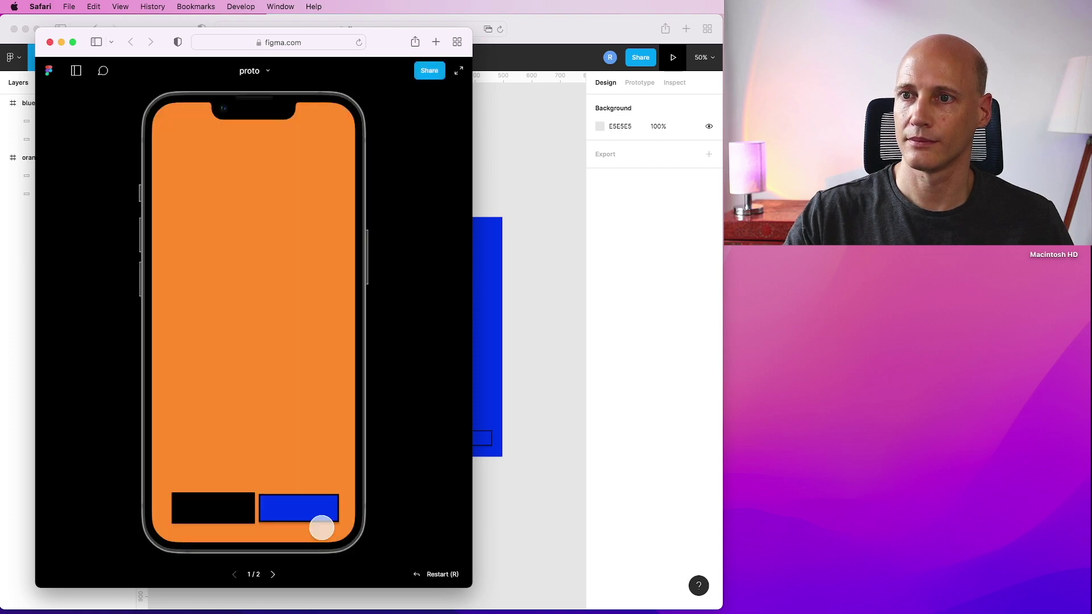
pyautogui.click(284, 513)
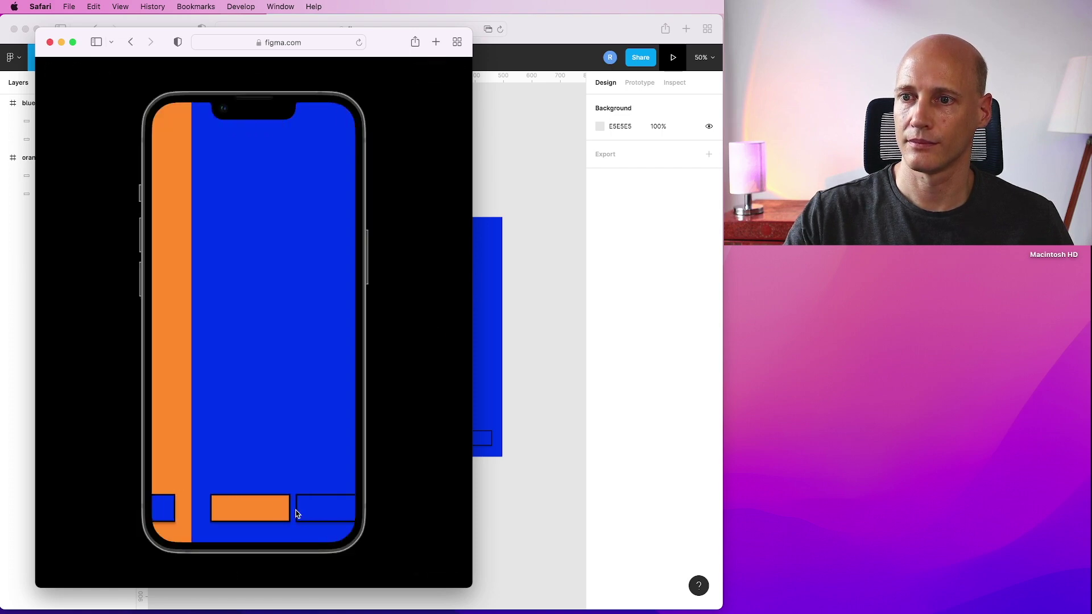
pyautogui.click(224, 509)
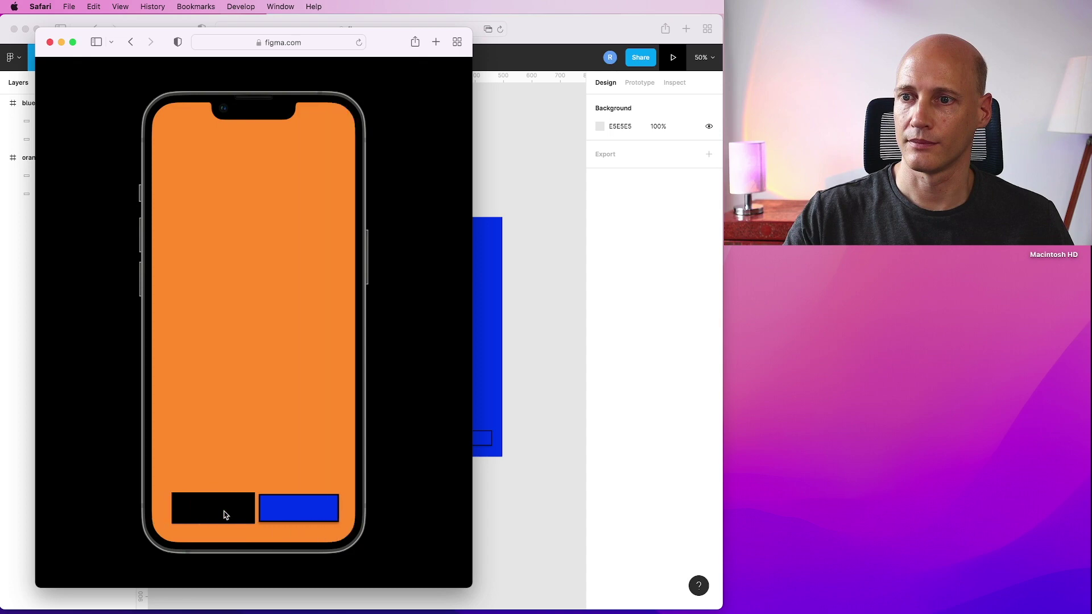
pyautogui.click(329, 514)
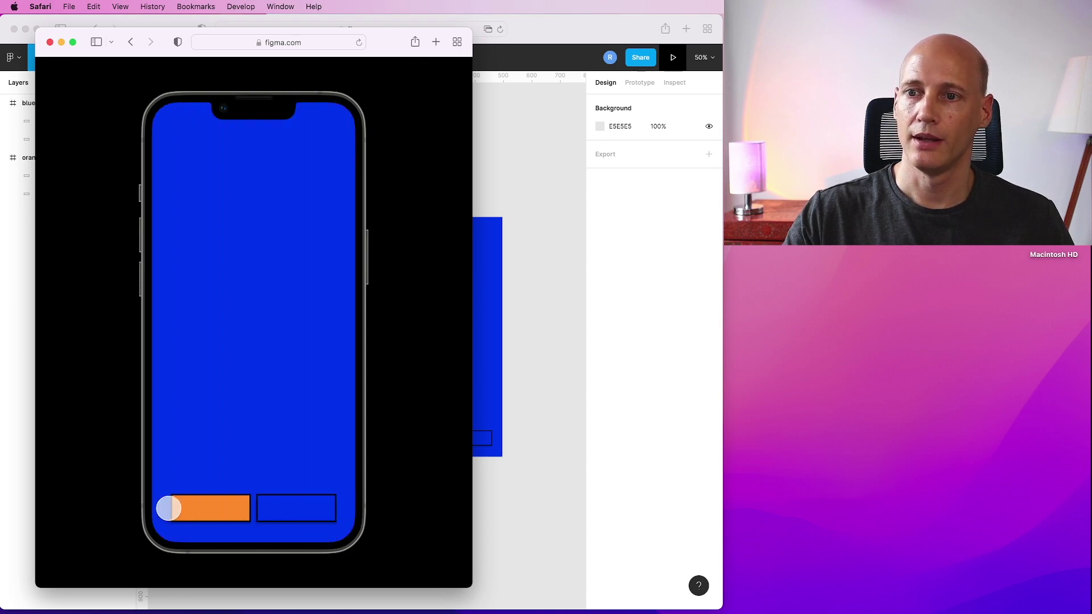
pyautogui.click(213, 524)
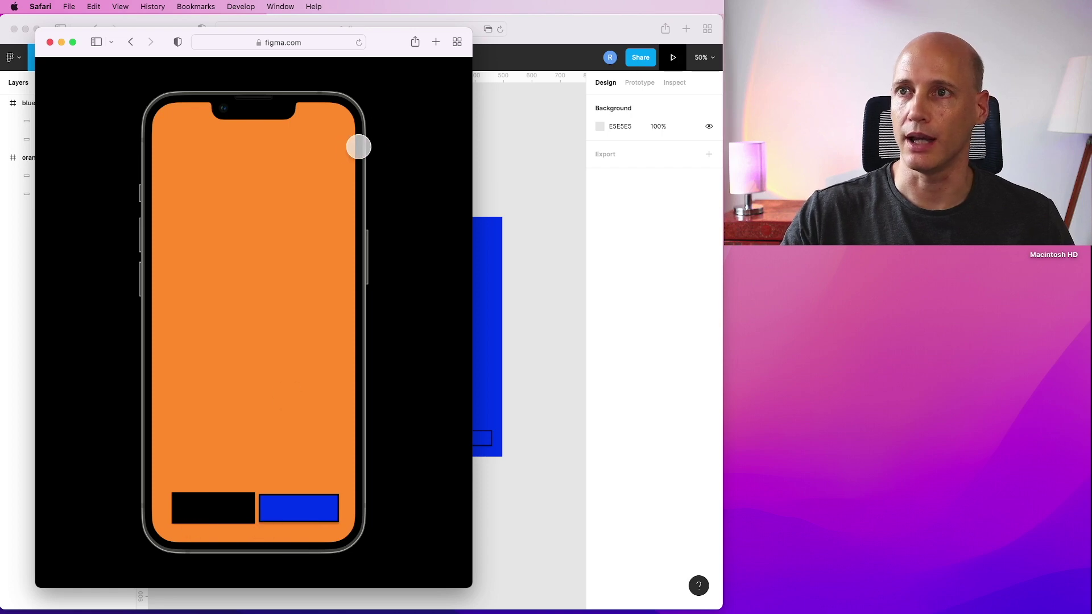
pyautogui.moveTo(434, 81)
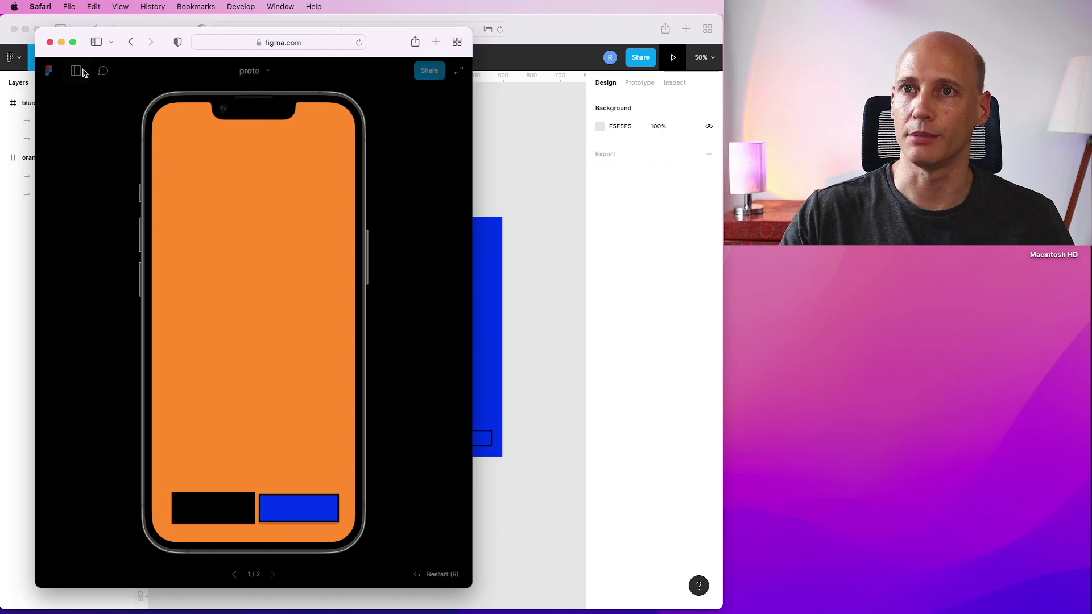
pyautogui.click(50, 42)
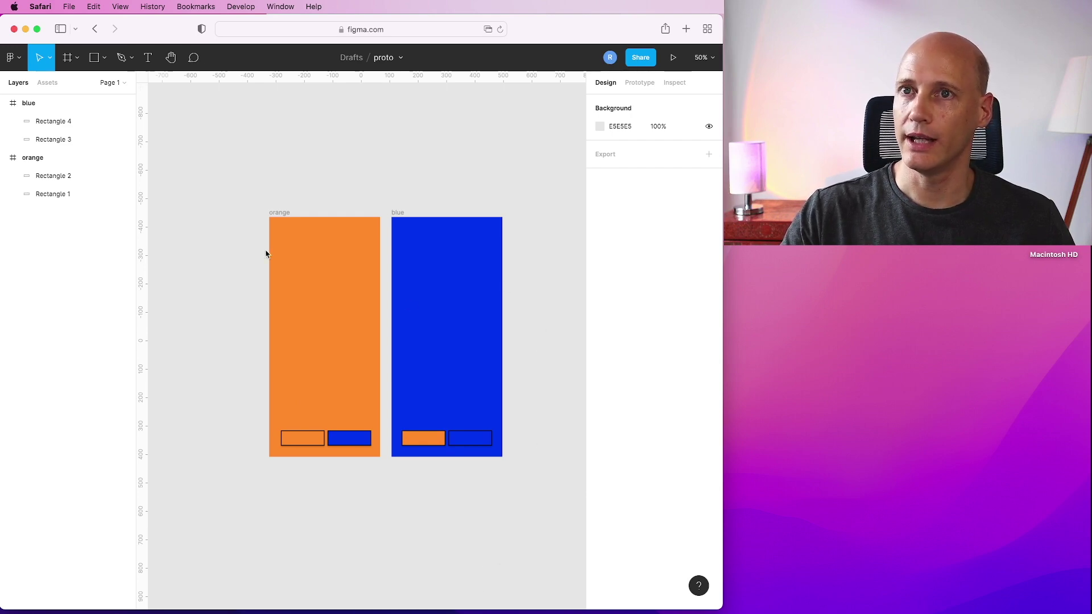
# Step: Draw a 296×368 frame above the blue screen and name it Overlay
pyautogui.click(77, 57)
pyautogui.click(57, 83)
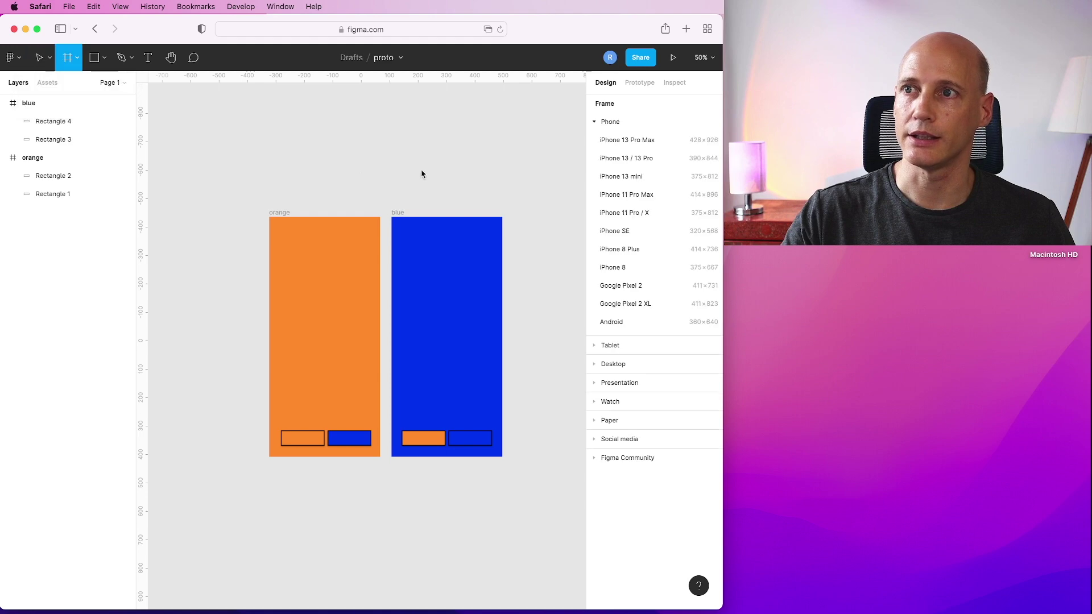
pyautogui.moveTo(408, 96)
pyautogui.mouseDown()
pyautogui.moveTo(453, 176)
pyautogui.moveTo(492, 202)
pyautogui.mouseUp()
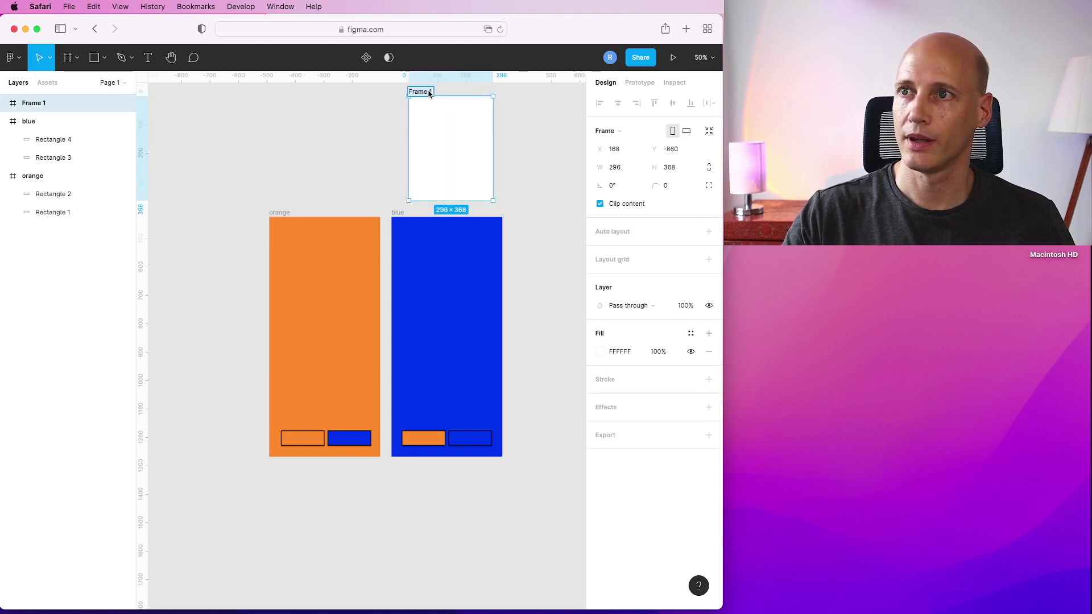
pyautogui.write('Overlay')
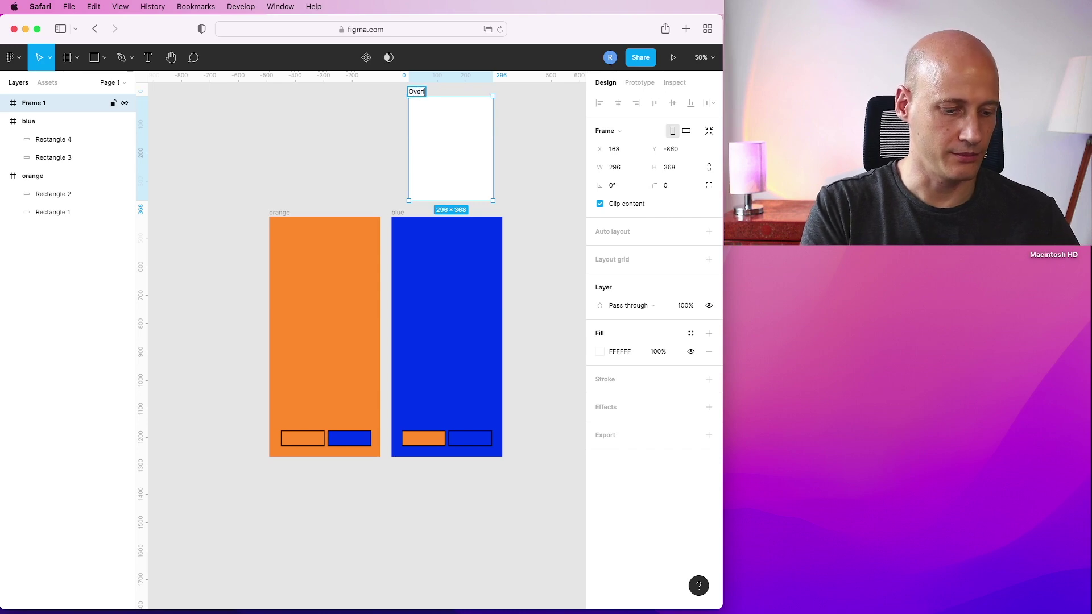
pyautogui.click(543, 159)
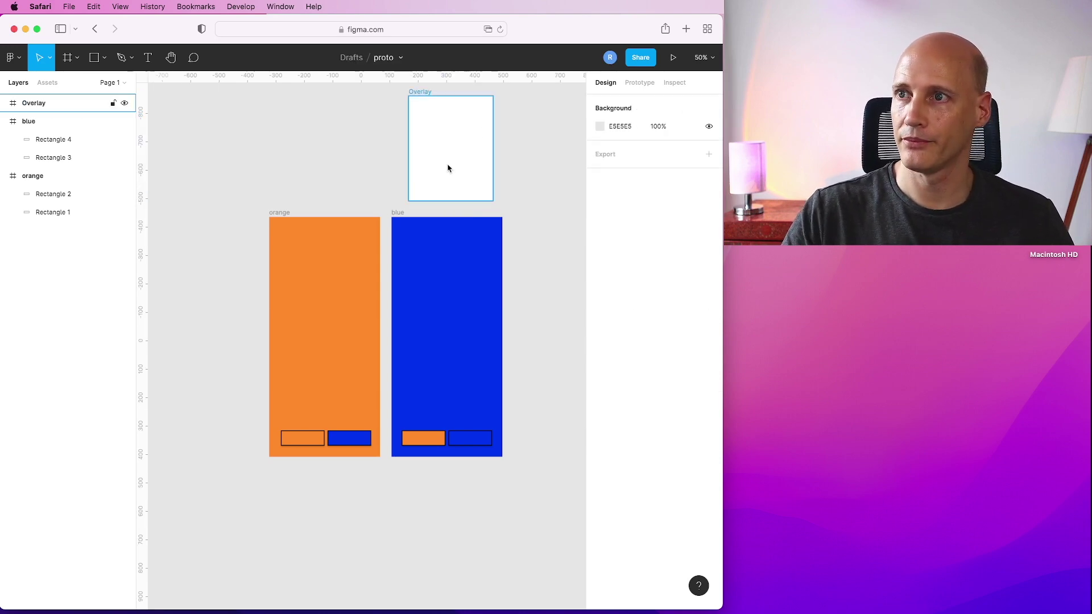
# Step: Fill the Overlay frame with bright cyan 37E9F4
pyautogui.click(443, 167)
pyautogui.click(600, 352)
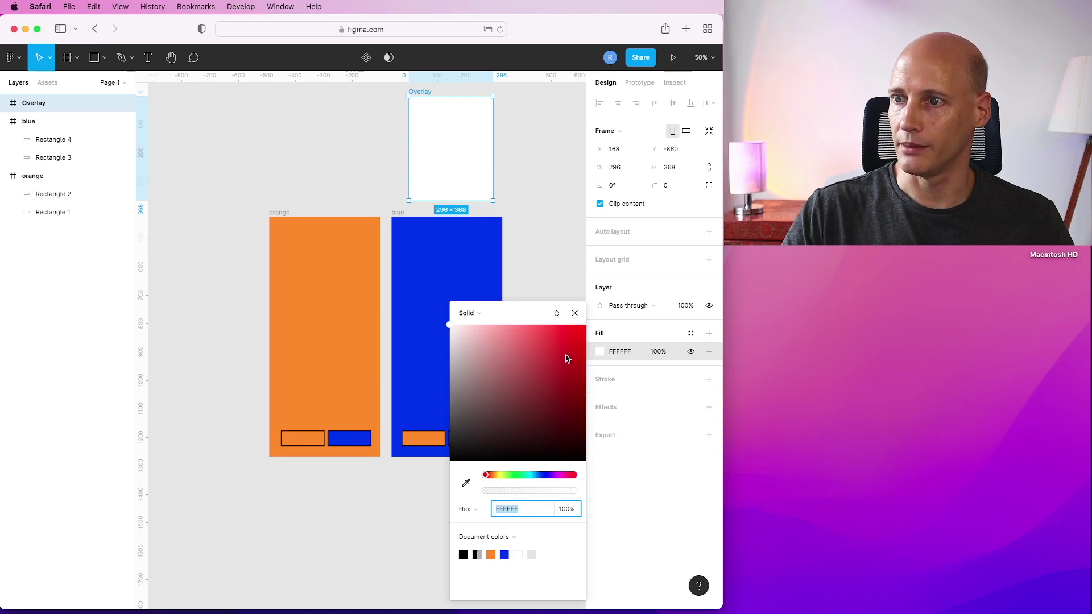
pyautogui.click(531, 476)
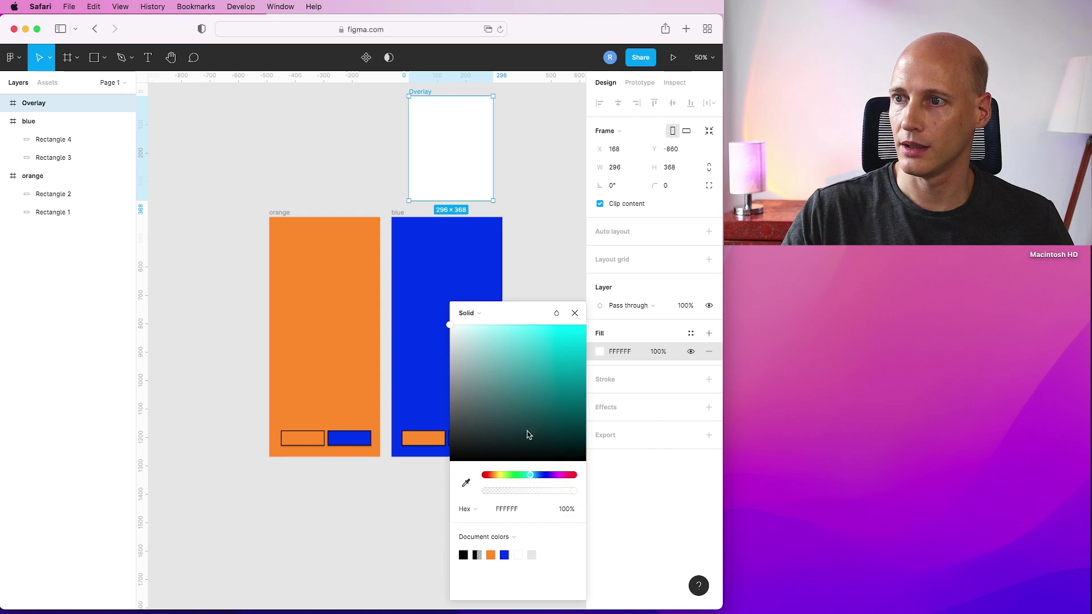
pyautogui.moveTo(530, 374); pyautogui.dragTo(555, 330)
pyautogui.click(574, 313)
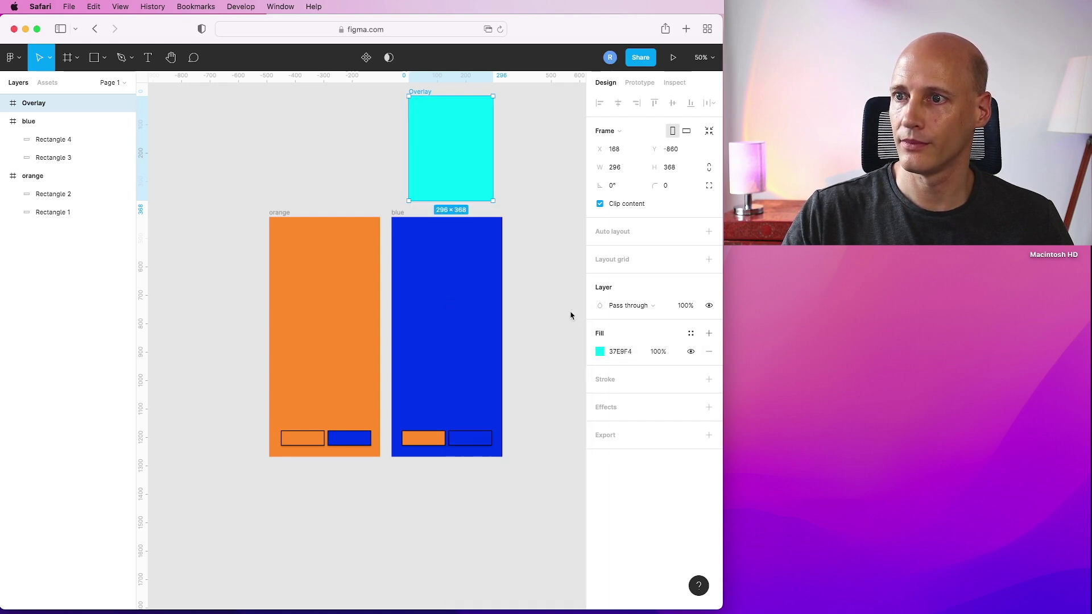
pyautogui.click(543, 224)
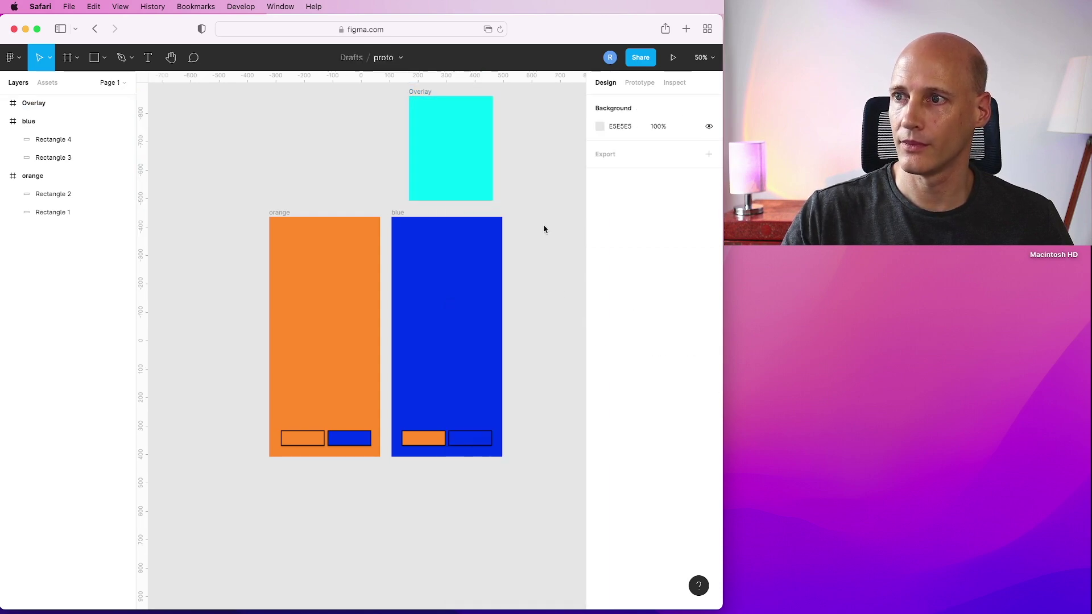
# Step: Draw a wide rectangle inside the blue frame
pyautogui.click(105, 58)
pyautogui.click(93, 87)
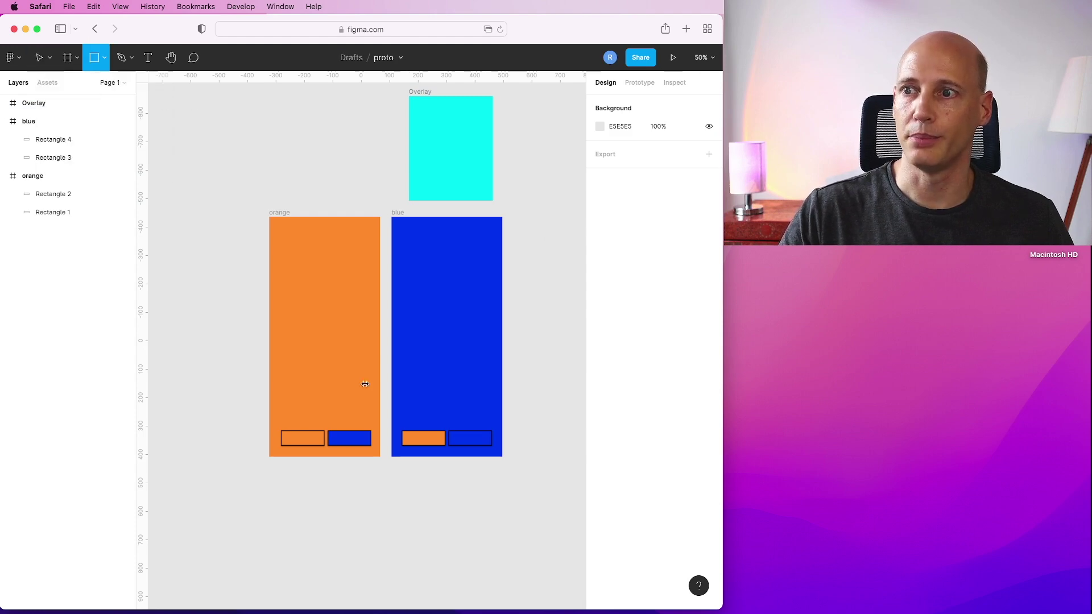
pyautogui.moveTo(413, 401); pyautogui.dragTo(487, 423)
# Step: Fill the rectangle red EC2020 and give it a corner radius of 5
pyautogui.click(600, 352)
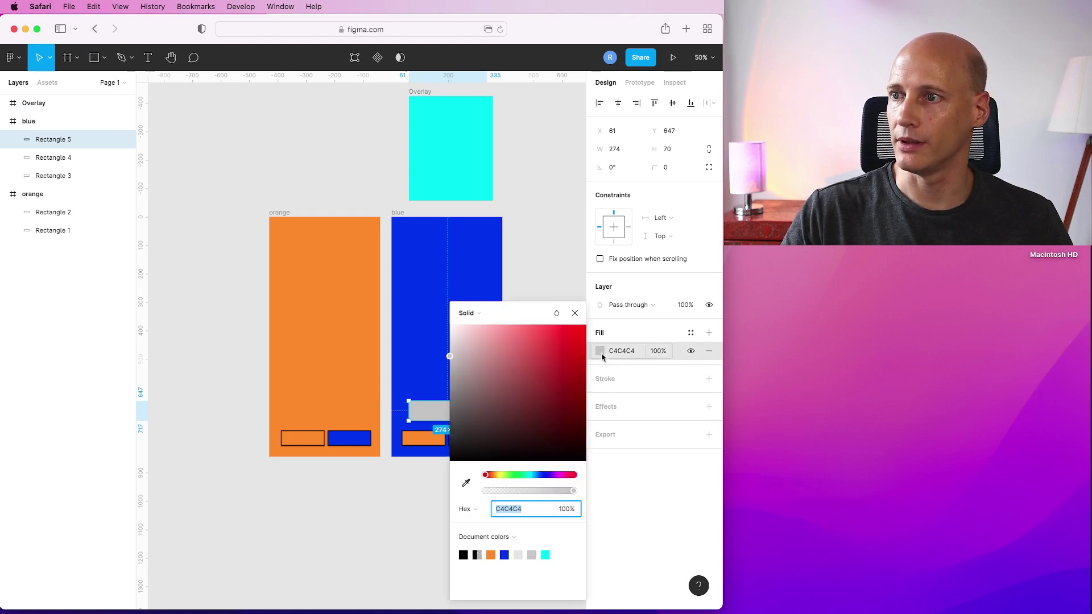
pyautogui.click(567, 336)
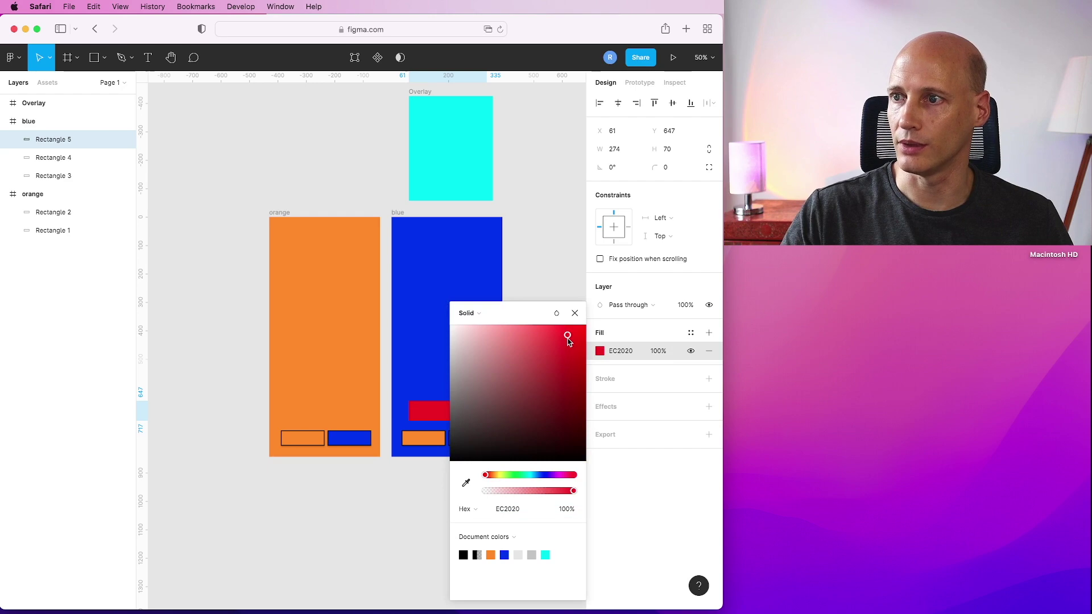
pyautogui.click(575, 313)
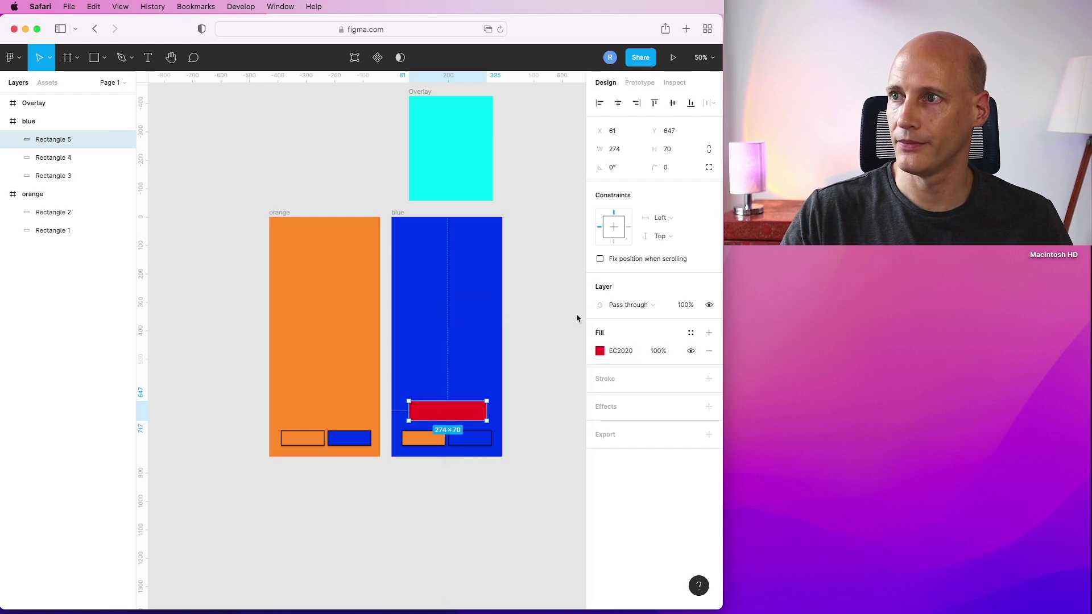
pyautogui.click(668, 167)
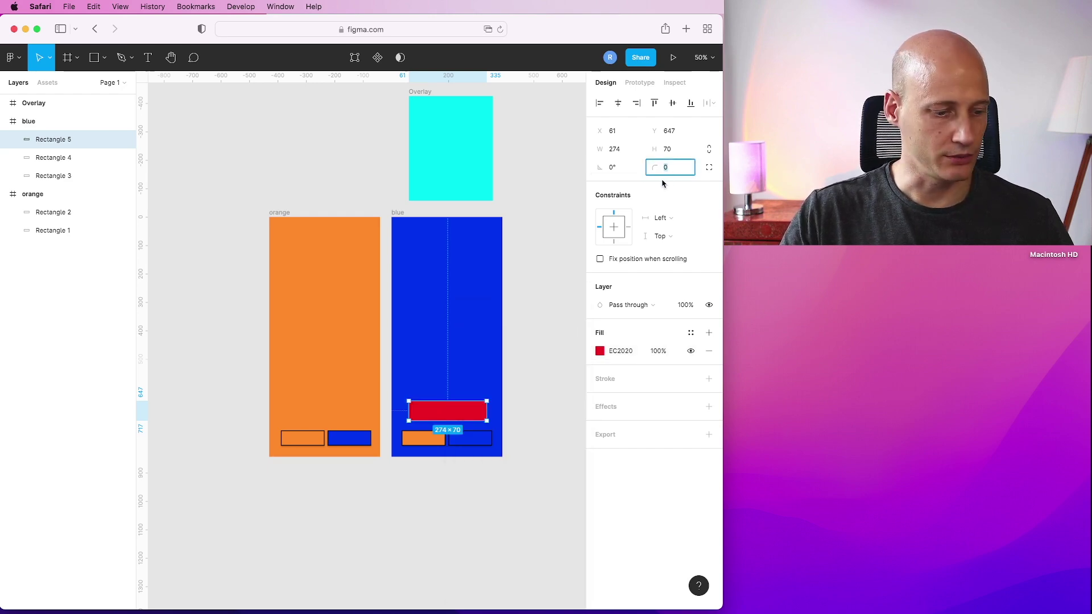
# Step: Add a black Inside border of weight 3 to the red rectangle
pyautogui.click(530, 257)
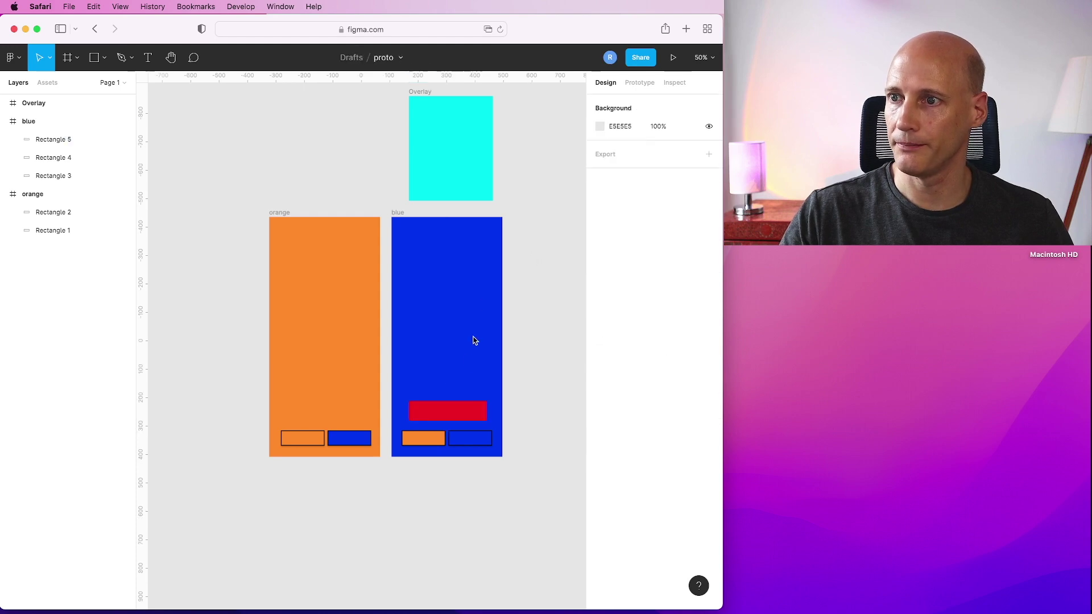
pyautogui.click(450, 418)
pyautogui.click(607, 379)
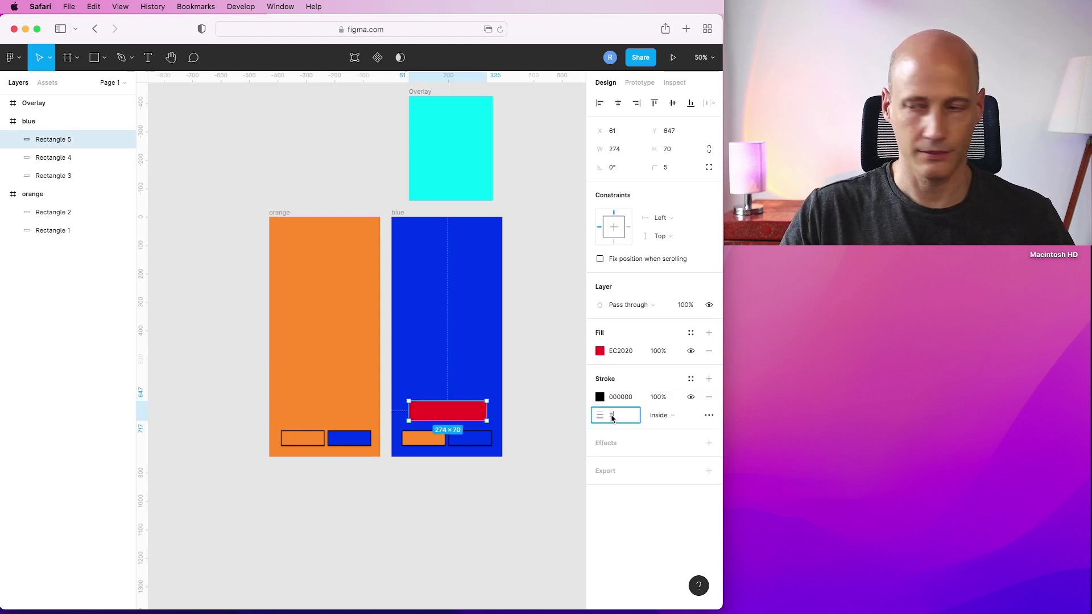
pyautogui.press('Escape')
pyautogui.click(544, 383)
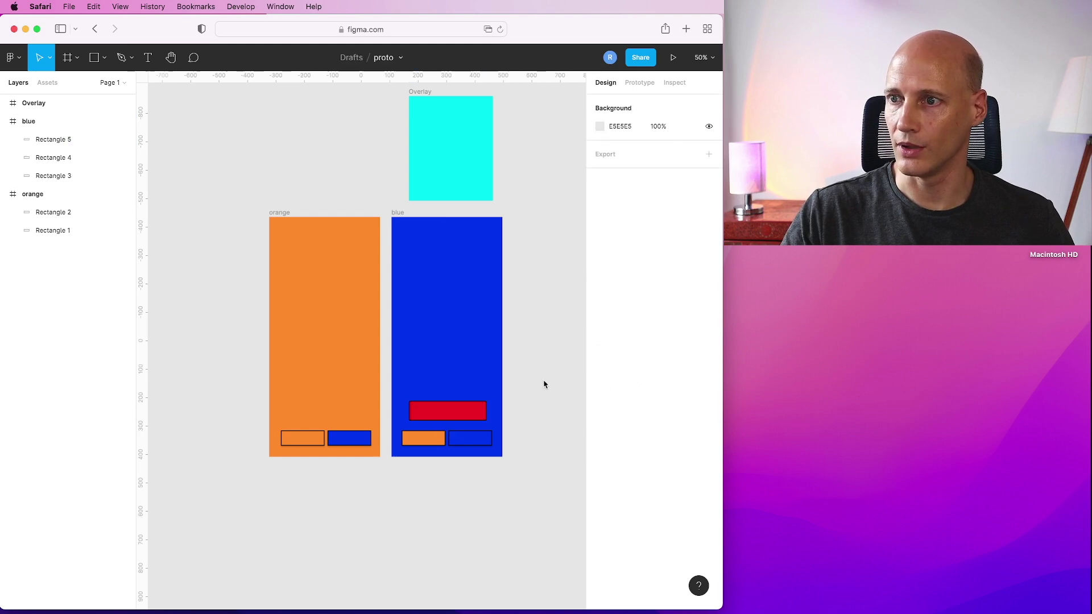
pyautogui.click(459, 414)
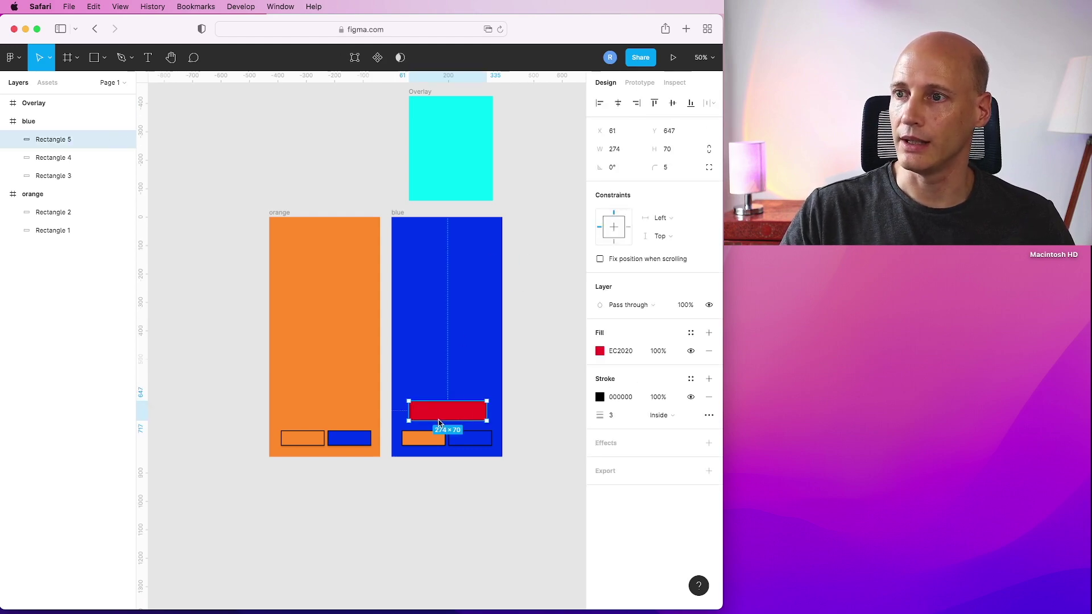
# Step: Link the red bar to the Overlay frame with an Open overlay tap action
pyautogui.click(639, 83)
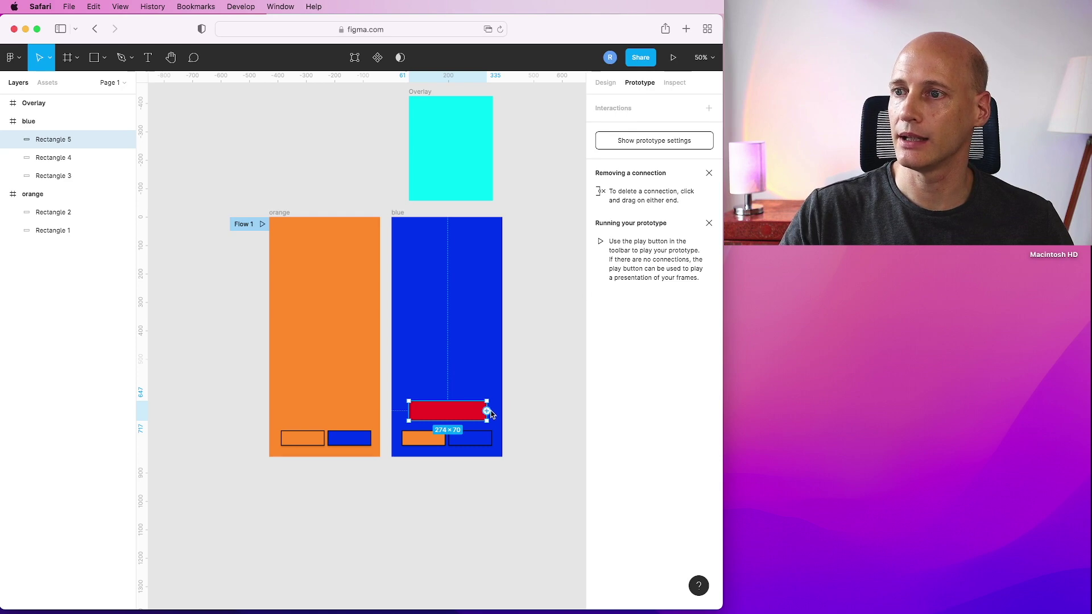
pyautogui.moveTo(487, 410); pyautogui.dragTo(461, 167)
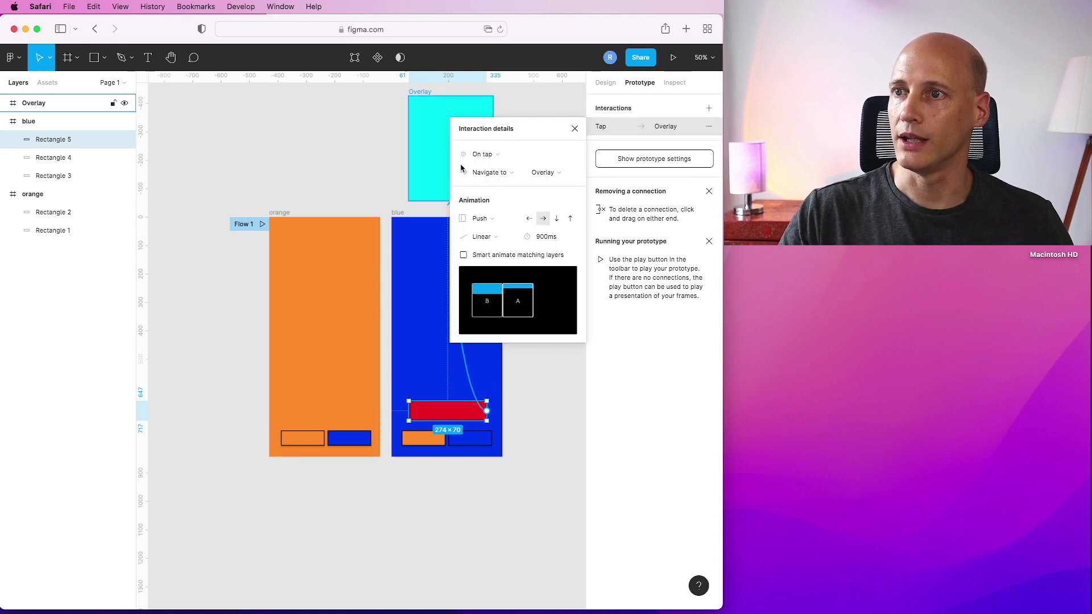
pyautogui.click(515, 172)
pyautogui.click(498, 211)
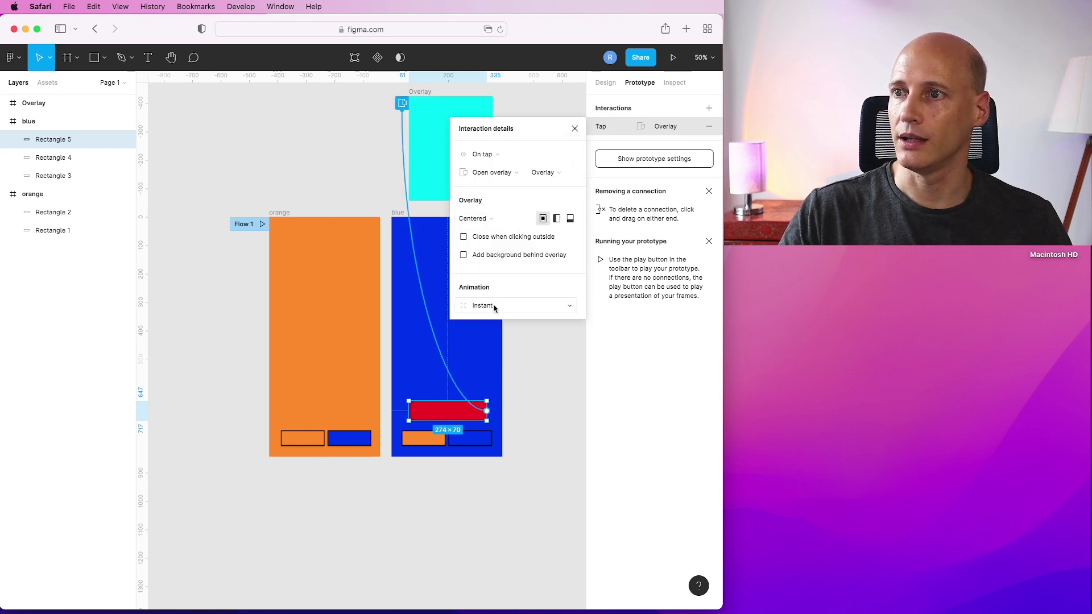
# Step: Animate the overlay as Move in from top and position it at top center
pyautogui.click(493, 307)
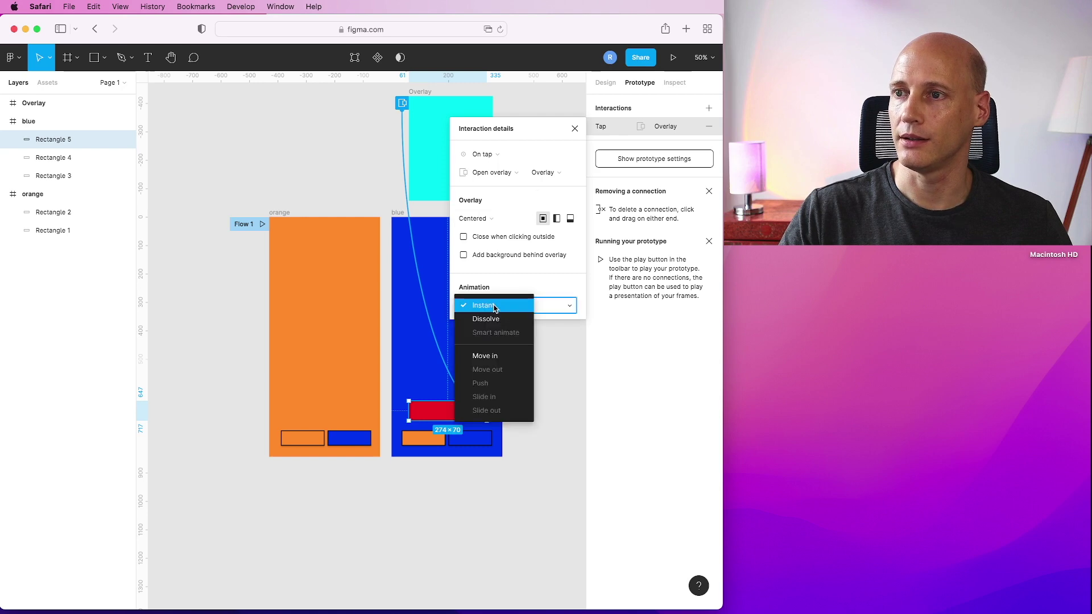
pyautogui.click(496, 356)
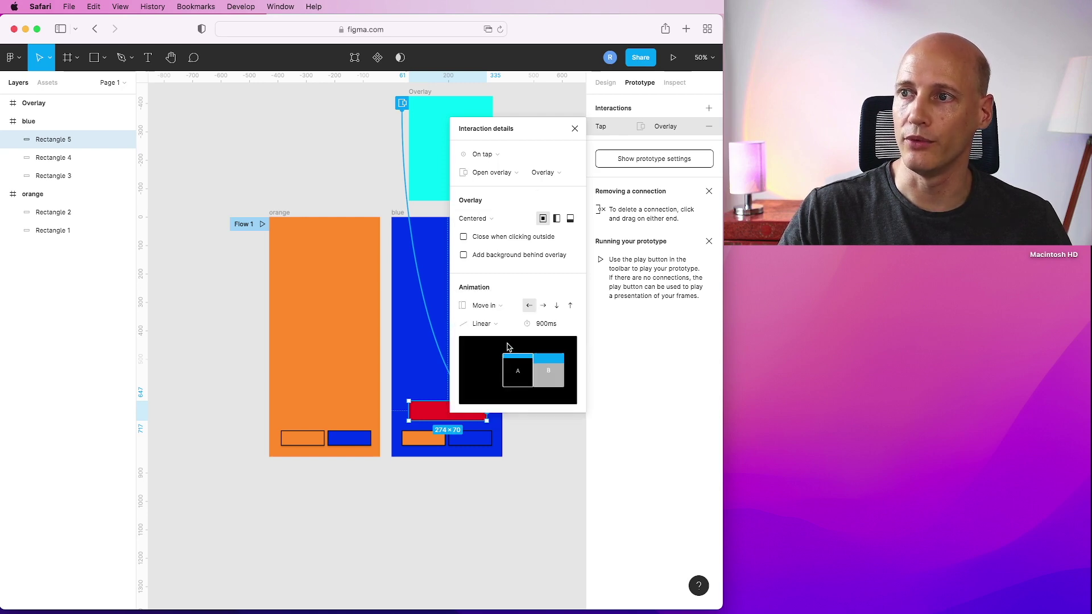
pyautogui.click(556, 306)
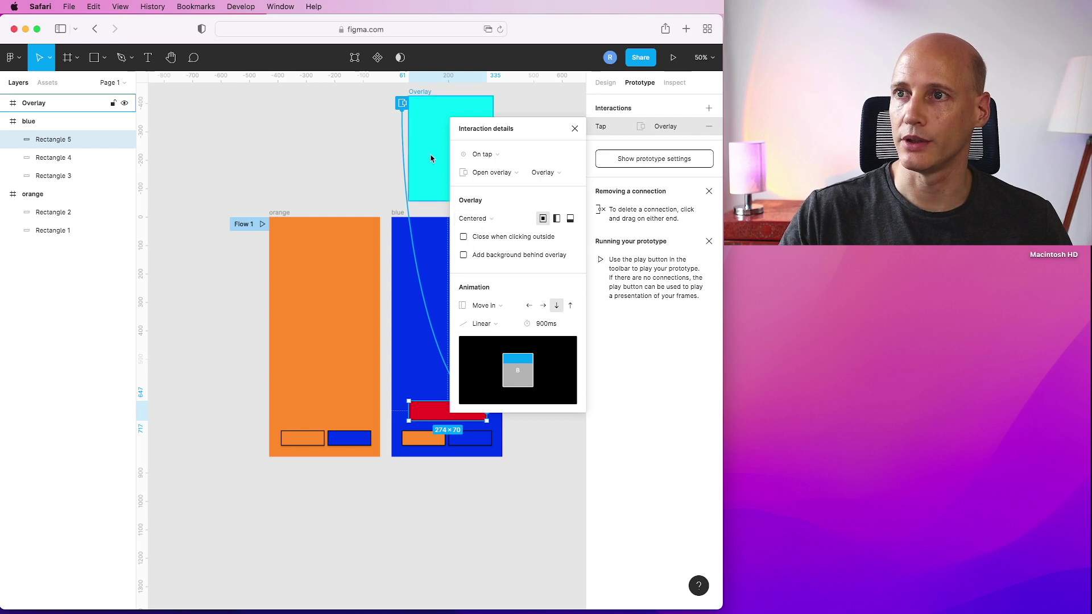
pyautogui.click(494, 221)
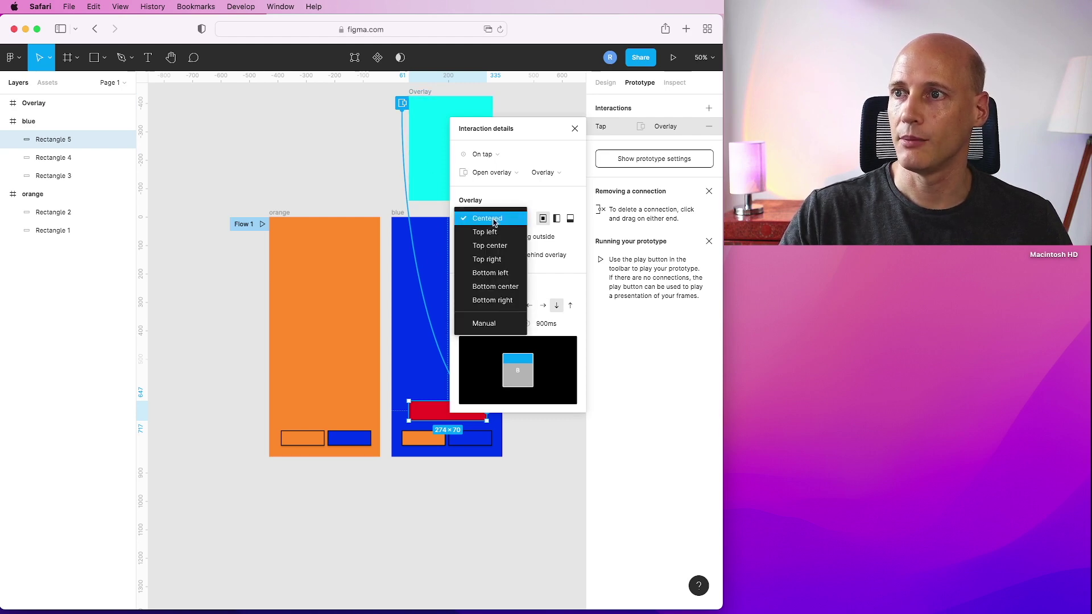
pyautogui.click(498, 246)
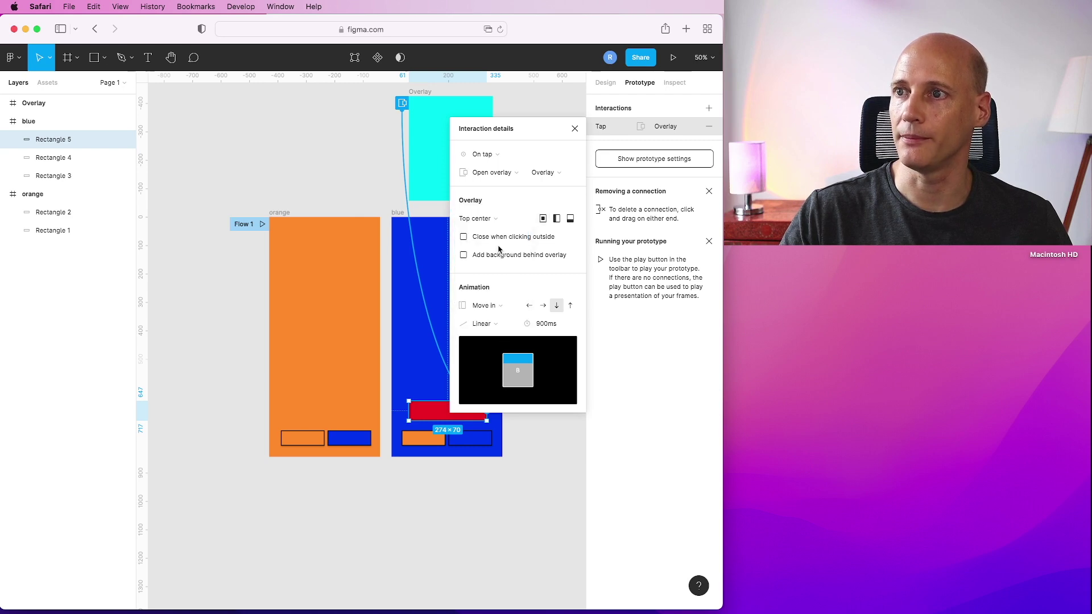
pyautogui.click(574, 129)
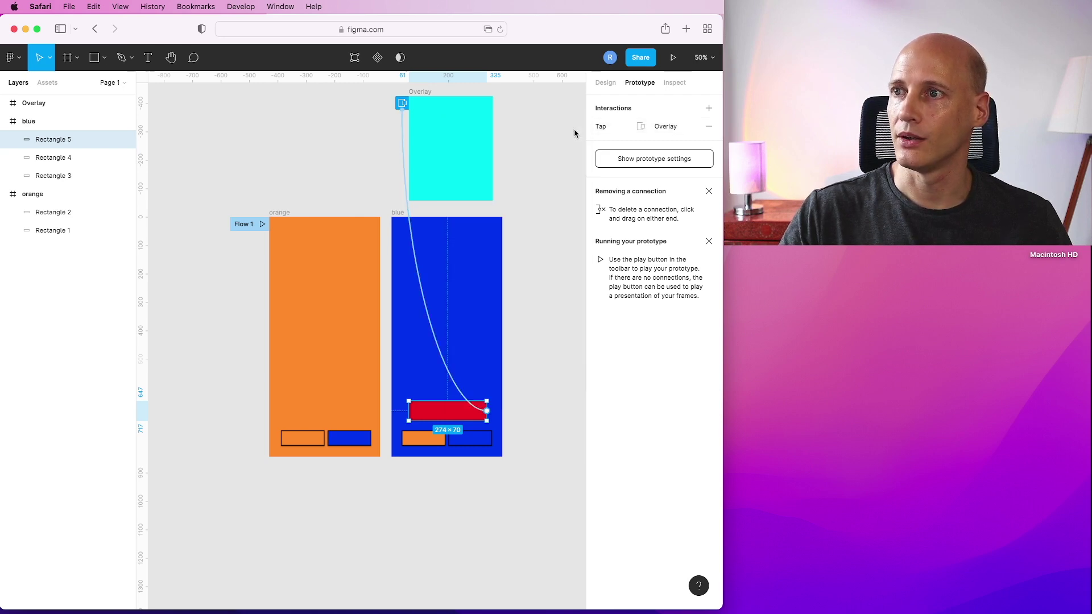
pyautogui.scroll(1, 543, 155)
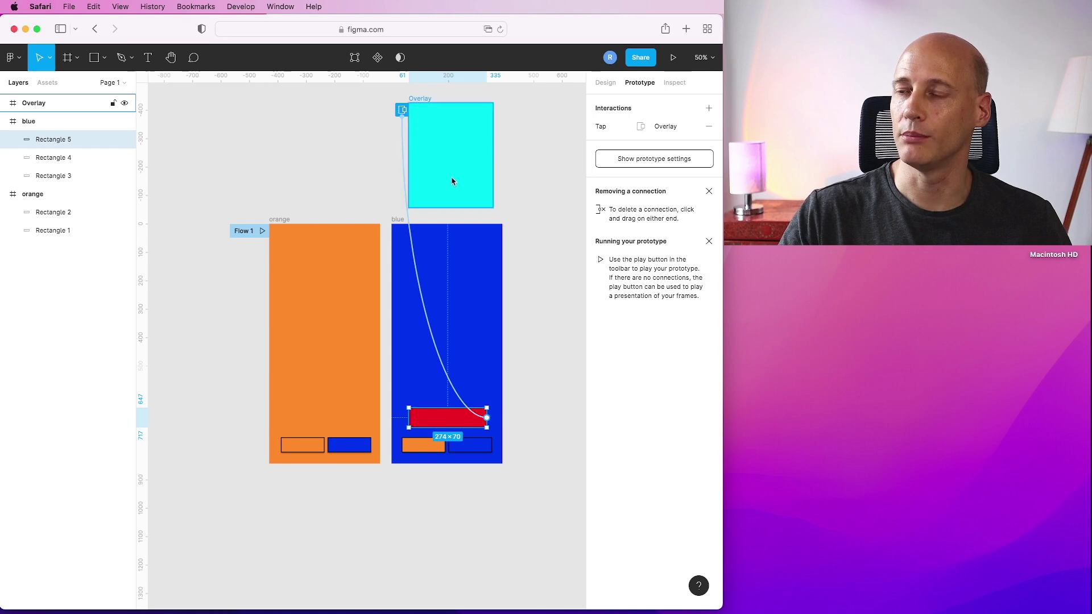
pyautogui.click(557, 161)
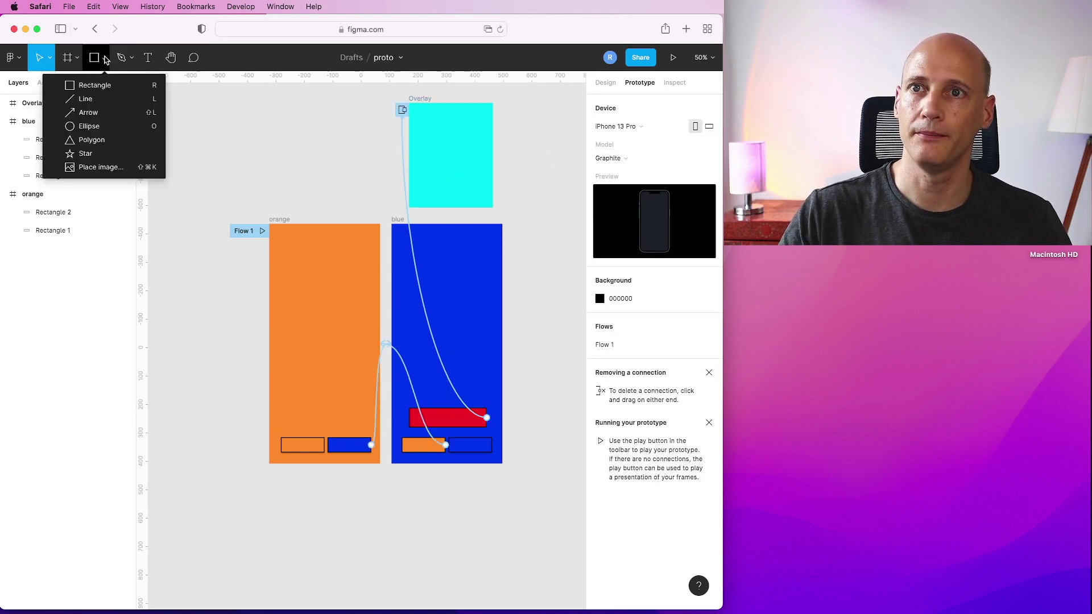
# Step: Draw a 194×78 rectangle in the Overlay frame and fill it dark green 127910
pyautogui.click(86, 85)
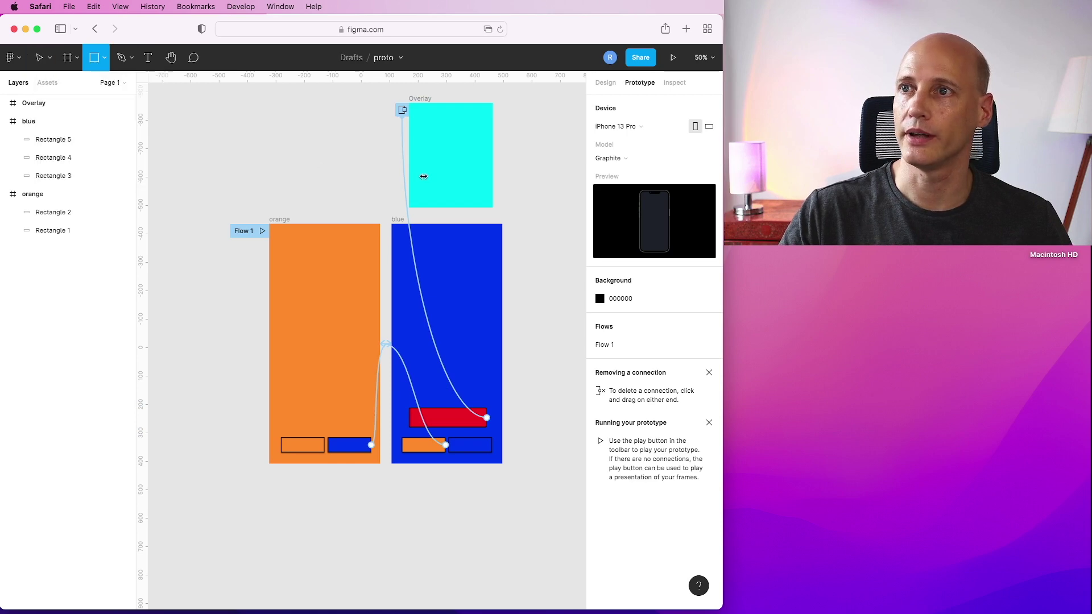
pyautogui.moveTo(423, 176); pyautogui.dragTo(478, 198)
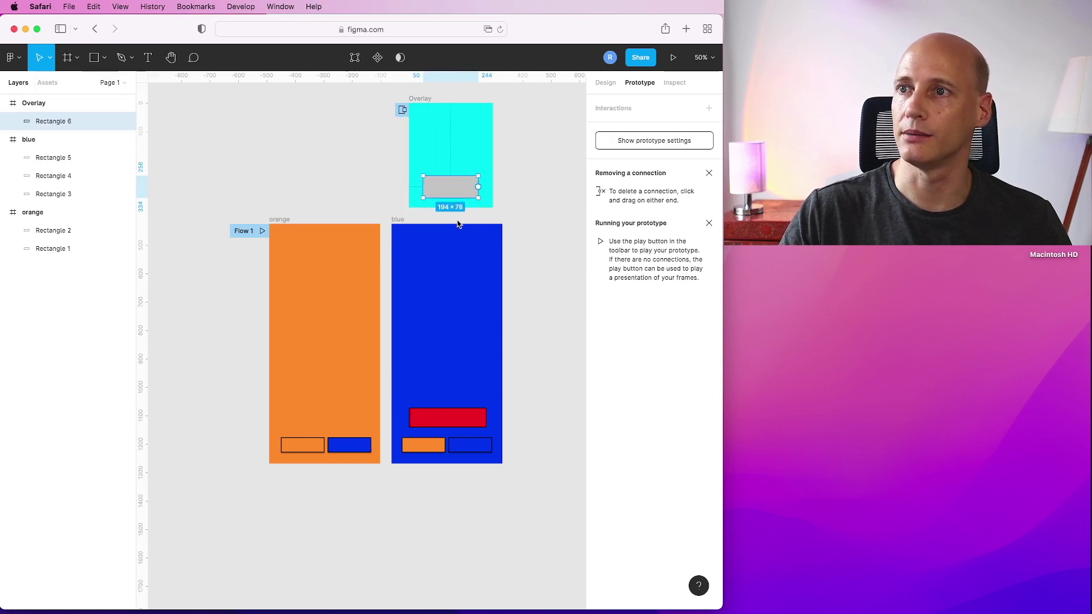
pyautogui.click(605, 83)
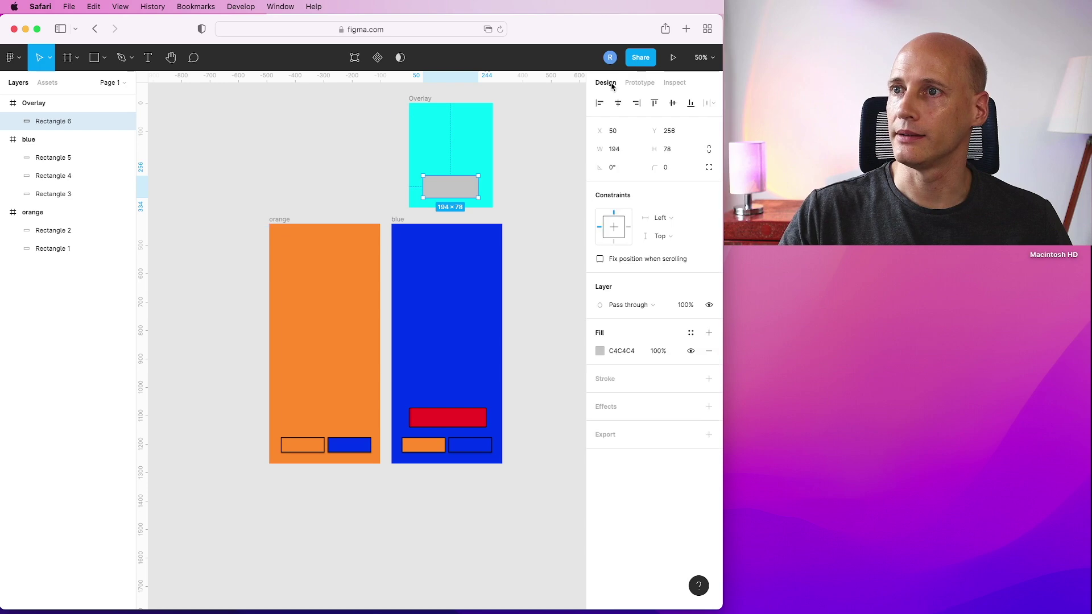
pyautogui.click(600, 351)
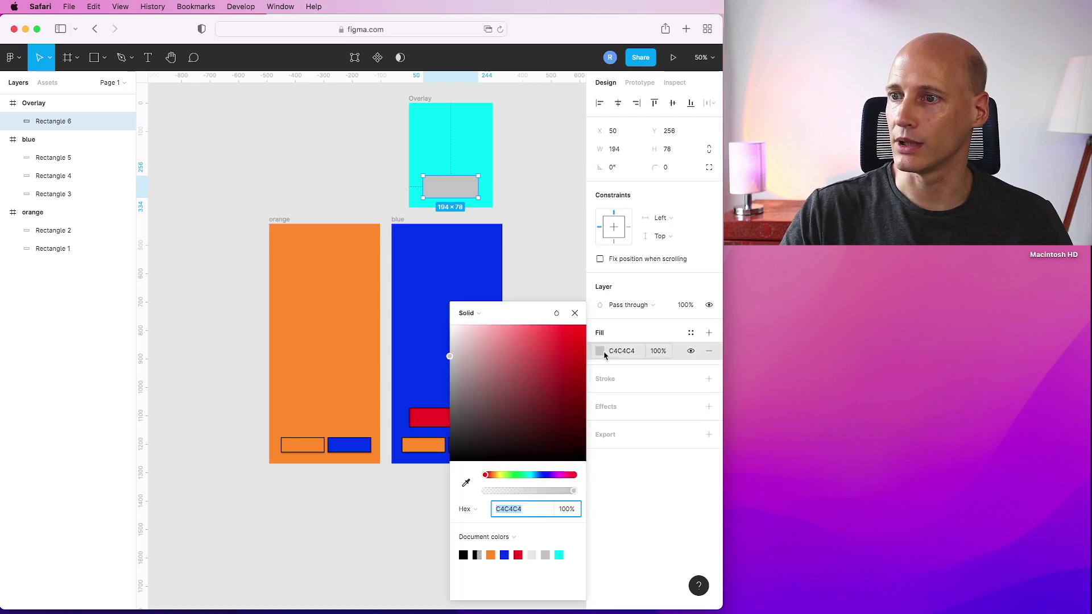
pyautogui.moveTo(511, 476); pyautogui.dragTo(514, 476)
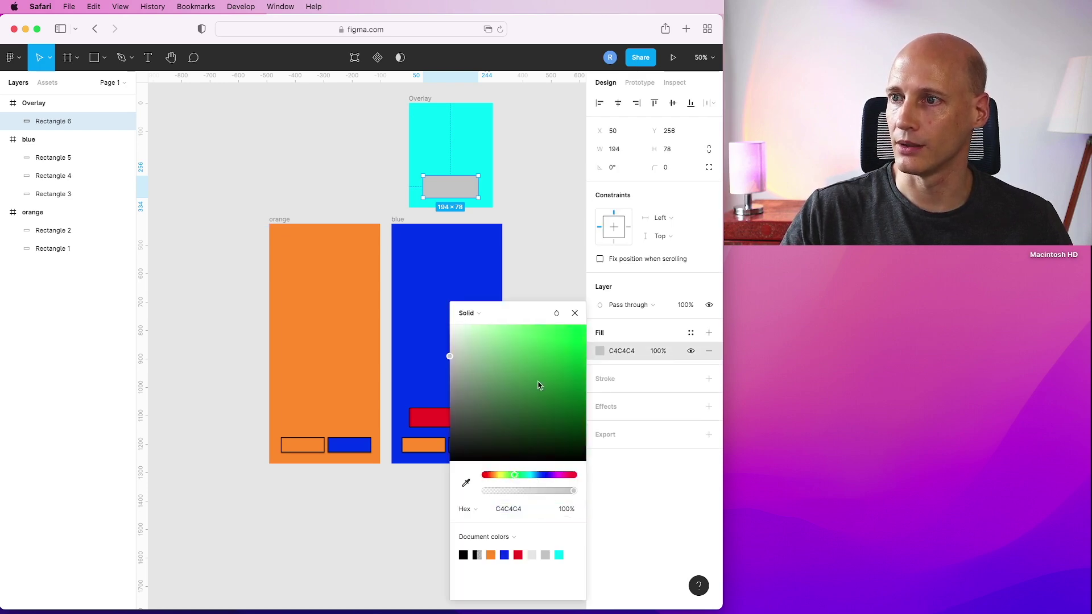
pyautogui.moveTo(539, 385); pyautogui.dragTo(568, 396)
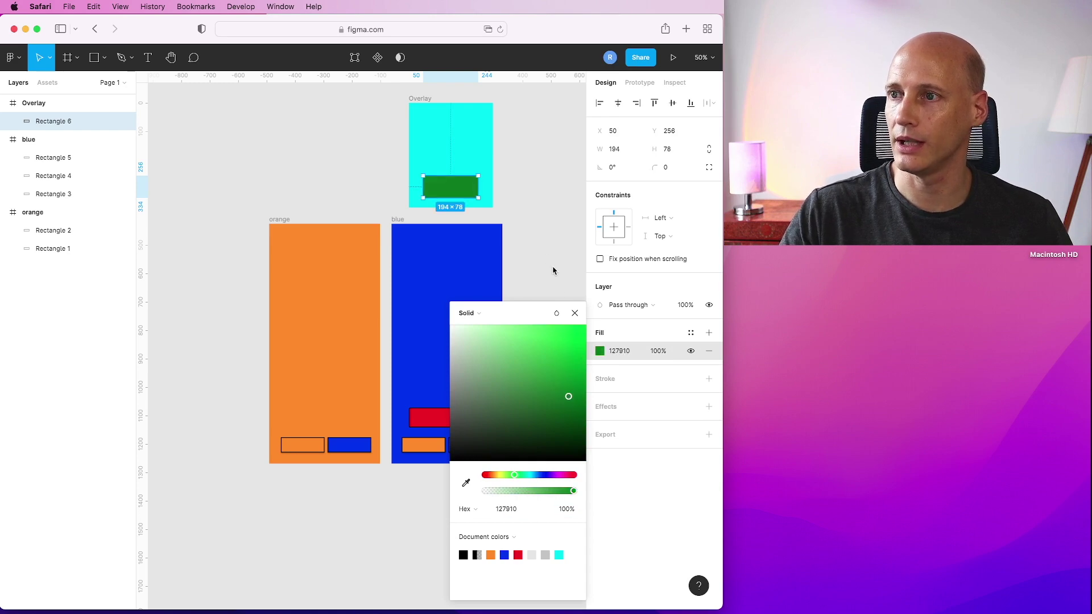
pyautogui.click(574, 313)
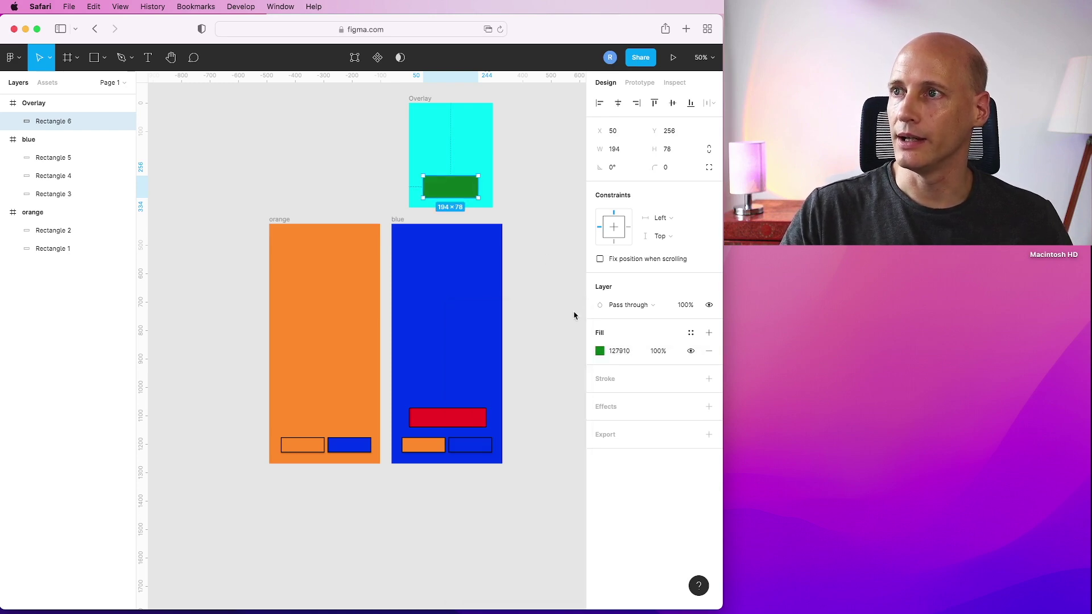
# Step: Give the green rectangle an On tap interaction set to Close overlay
pyautogui.click(639, 82)
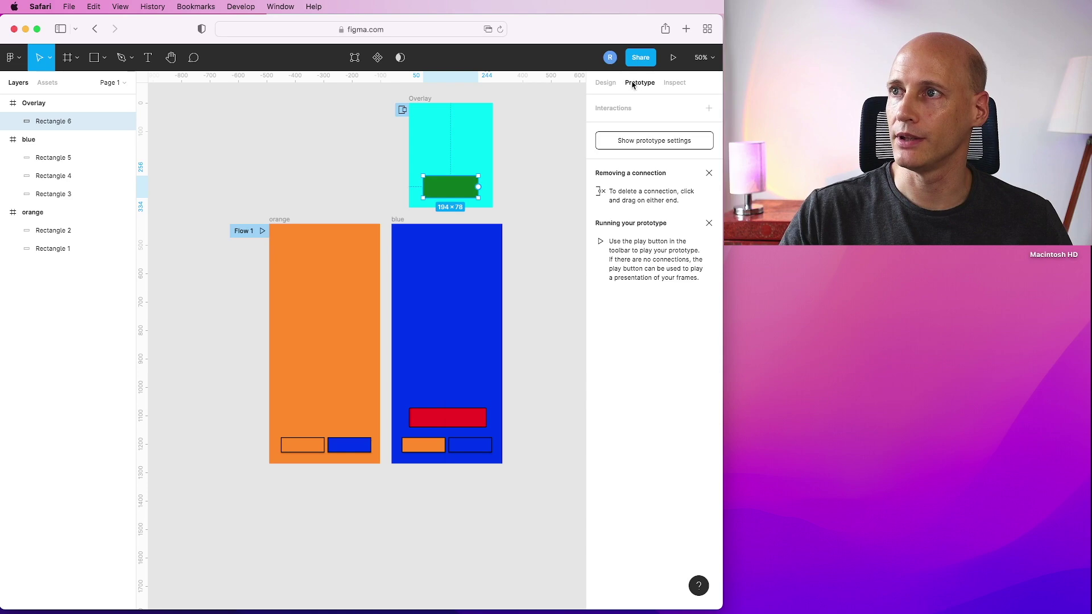
pyautogui.click(709, 108)
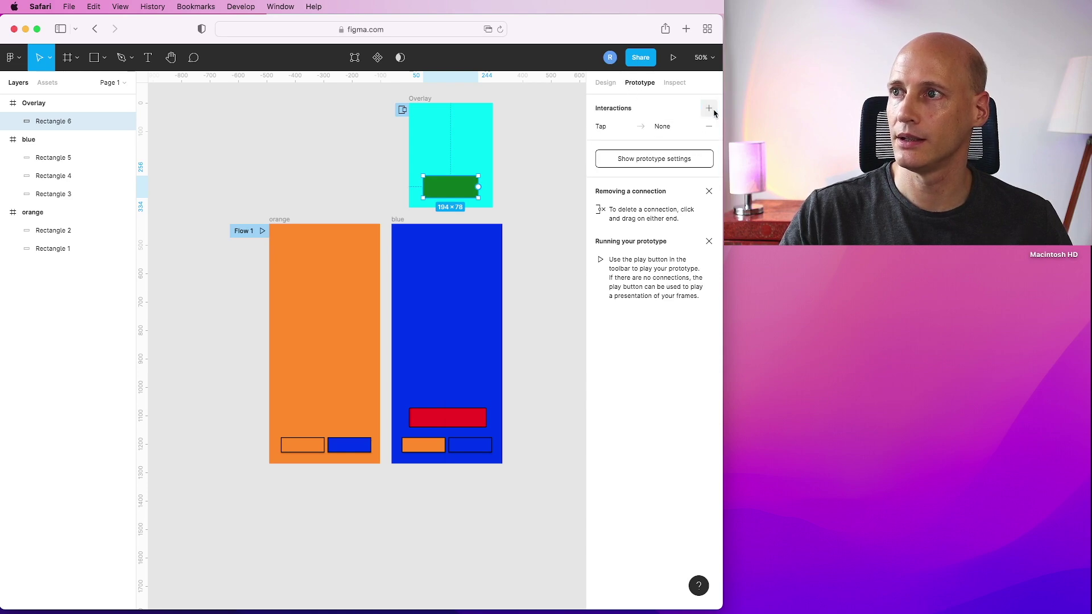
pyautogui.click(665, 127)
pyautogui.click(482, 171)
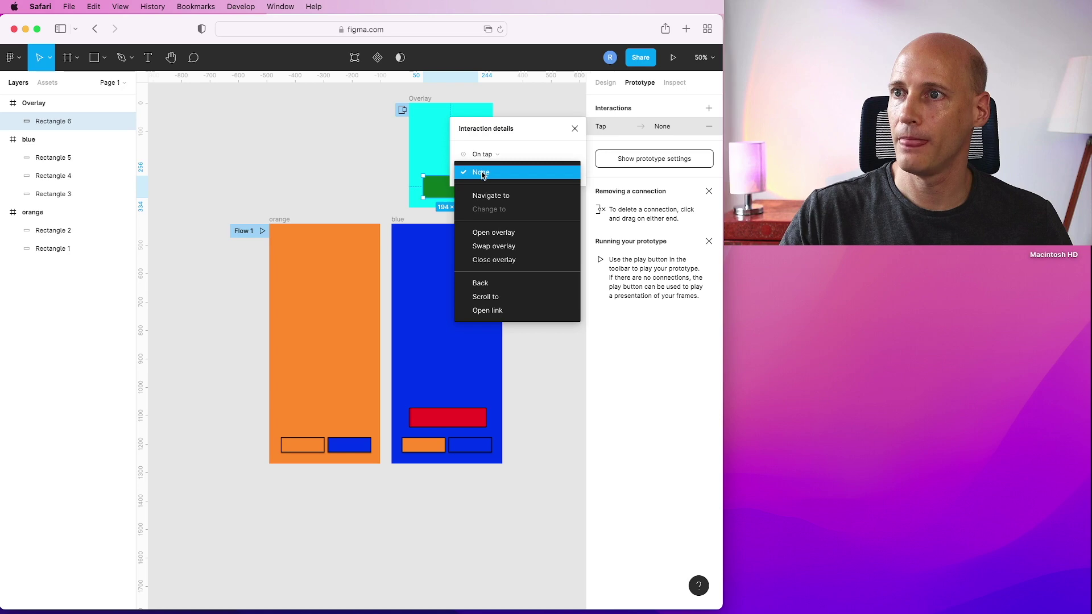
pyautogui.click(492, 259)
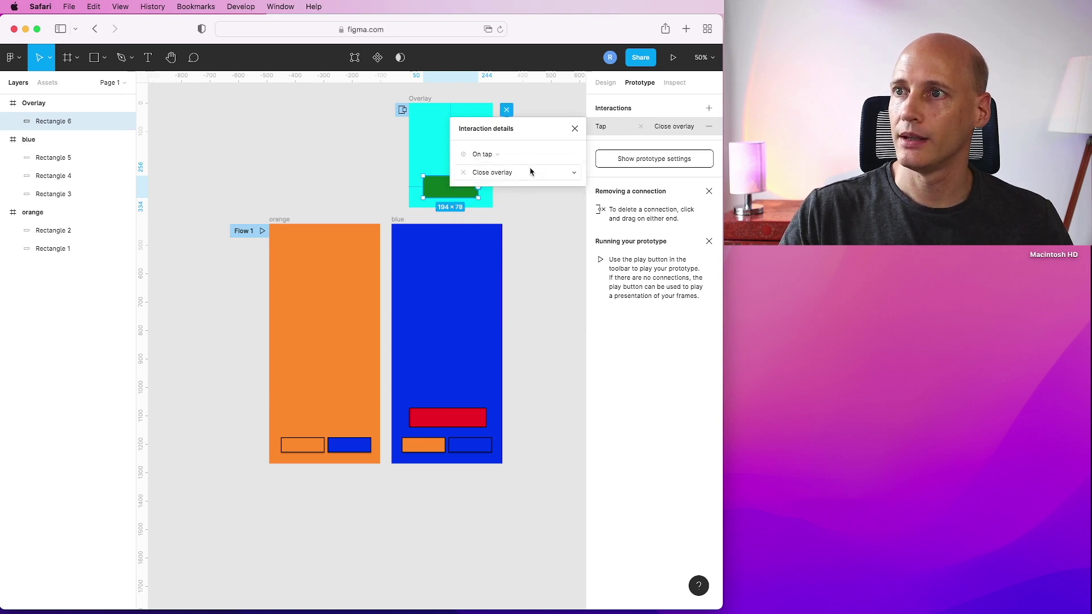
pyautogui.click(574, 129)
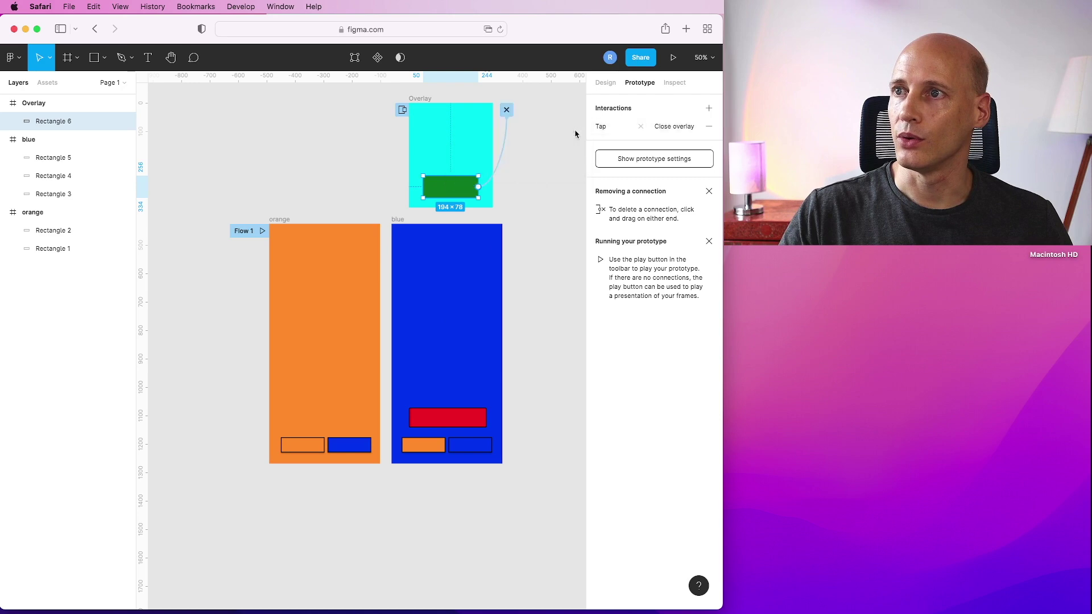
pyautogui.click(505, 139)
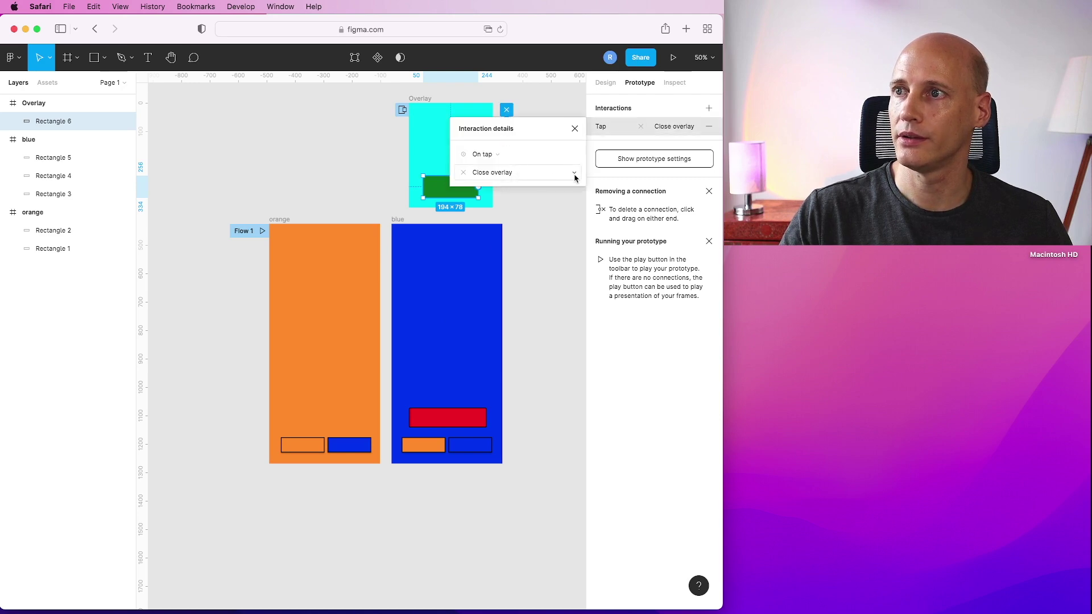
pyautogui.click(576, 177)
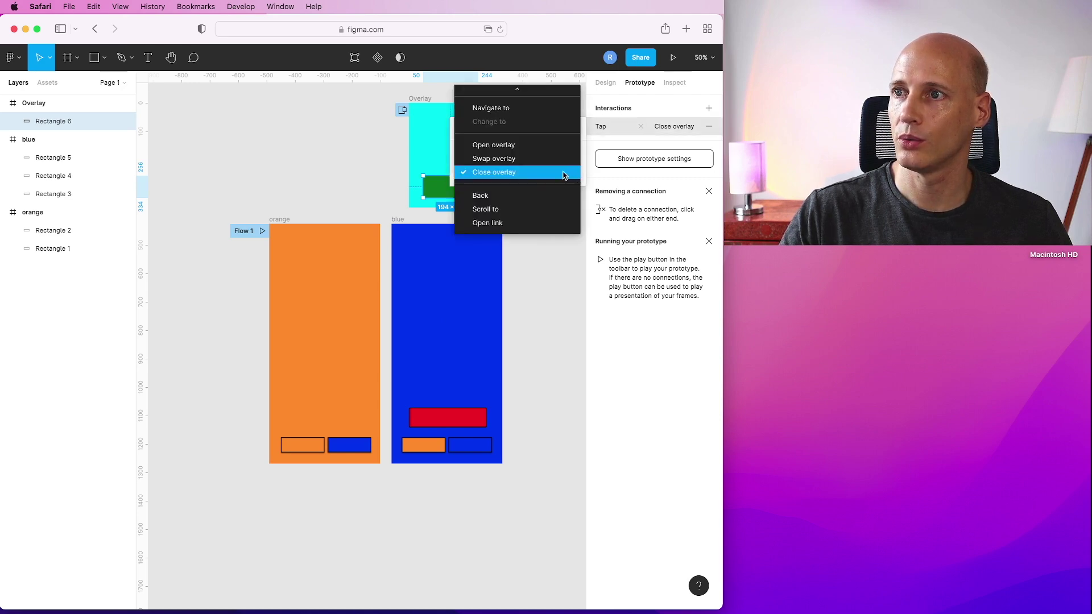
pyautogui.click(564, 172)
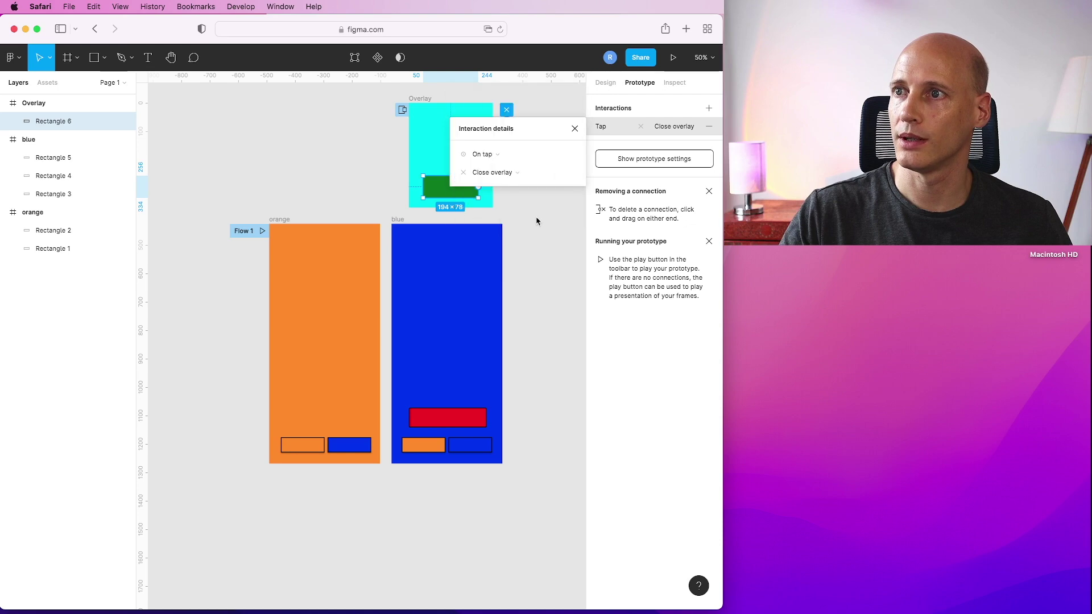
pyautogui.click(574, 129)
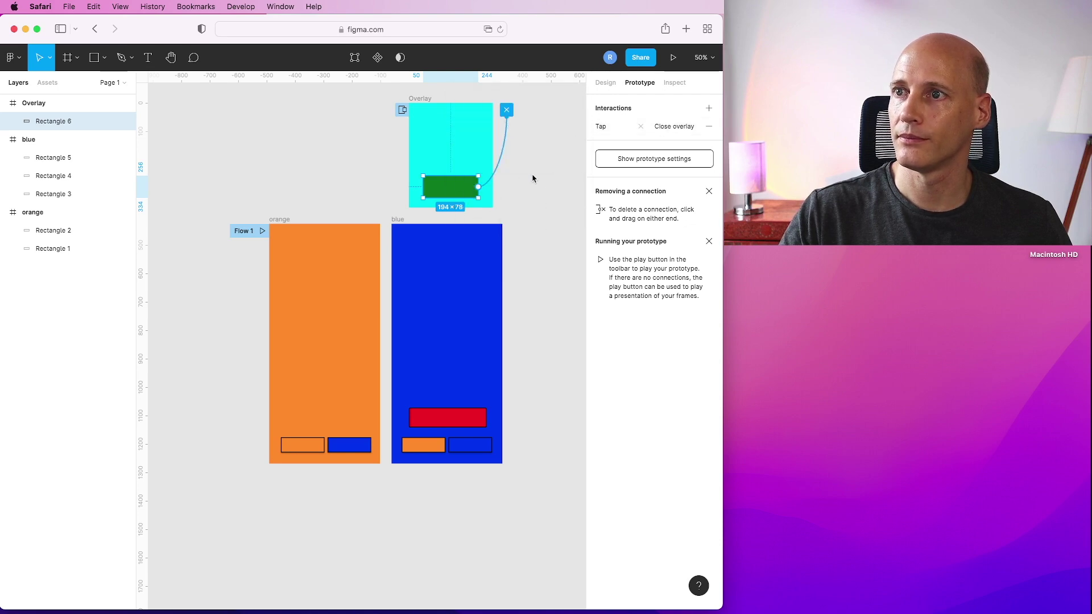
pyautogui.click(533, 176)
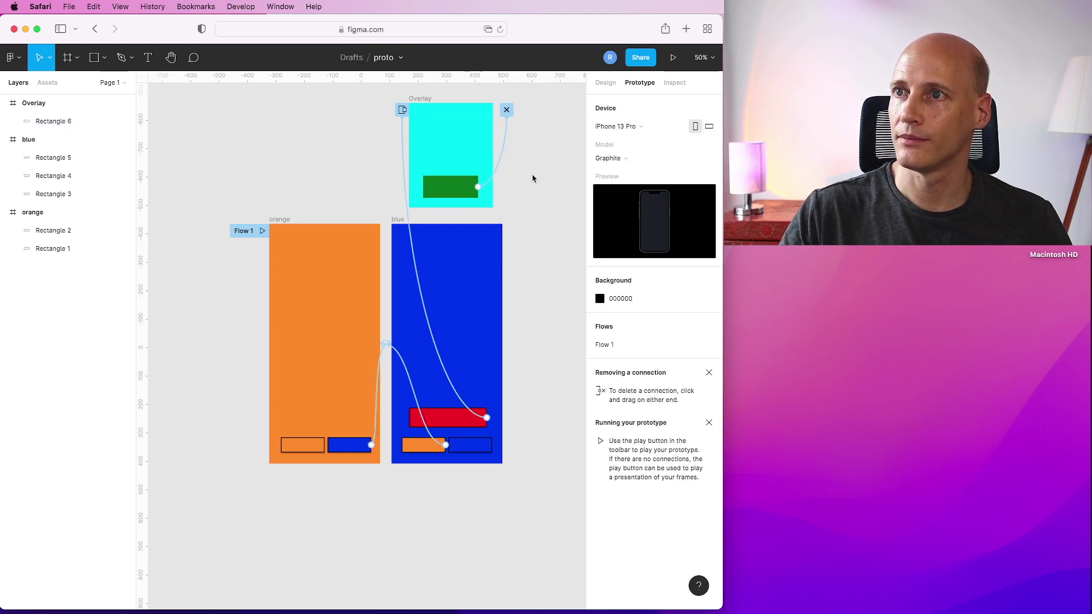
pyautogui.click(672, 59)
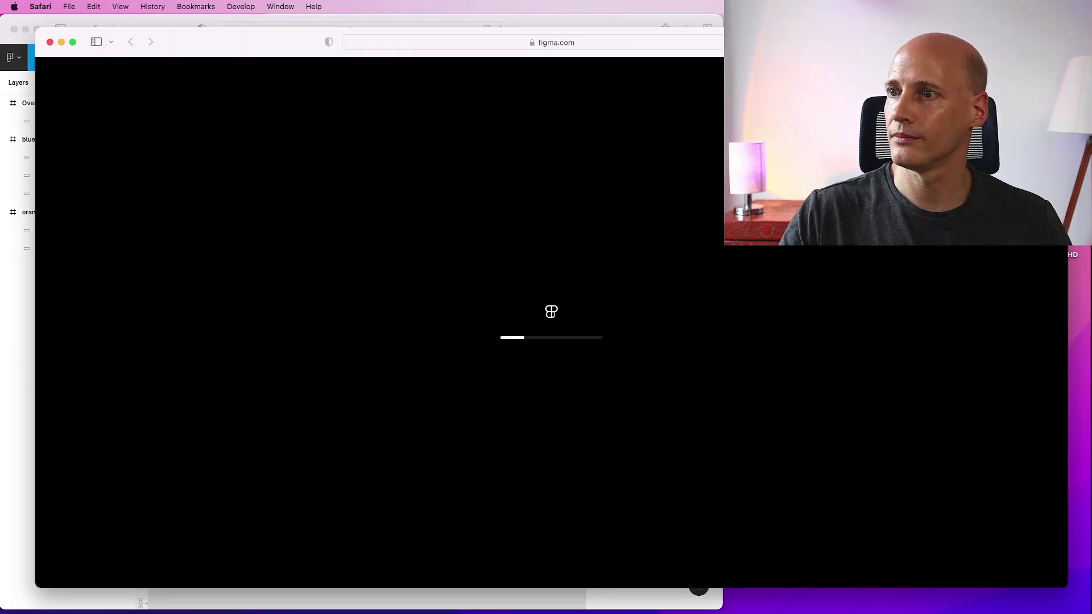
pyautogui.moveTo(1067, 170); pyautogui.dragTo(568, 214)
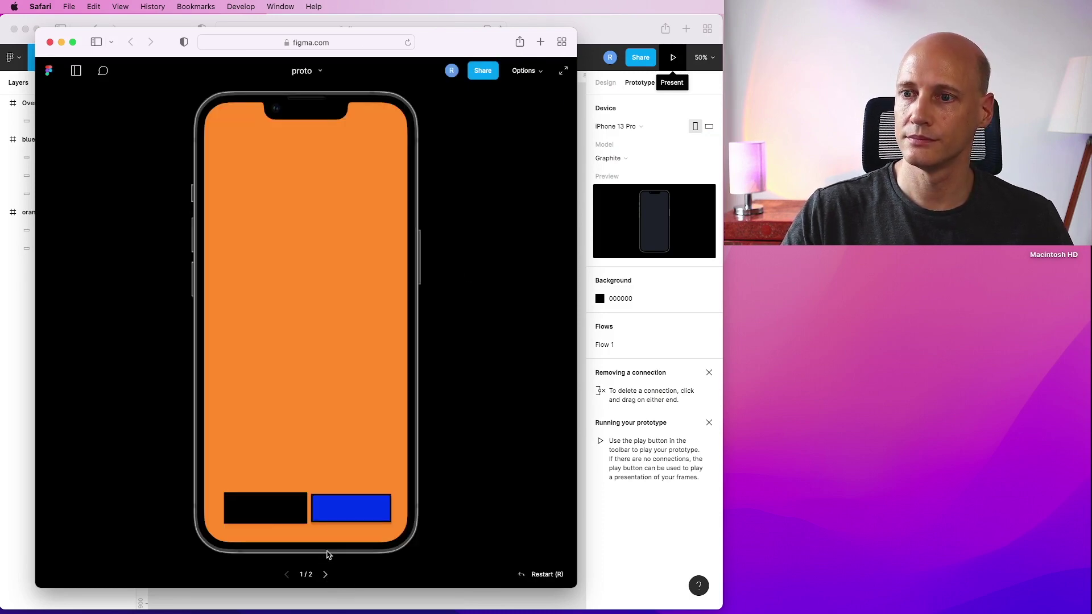
pyautogui.click(350, 513)
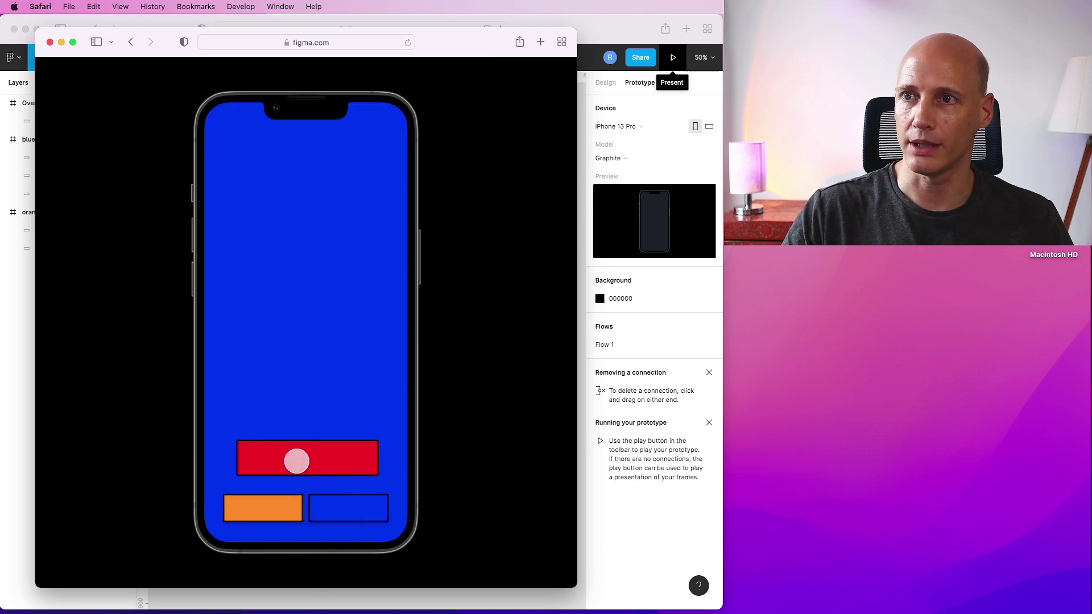
pyautogui.click(296, 461)
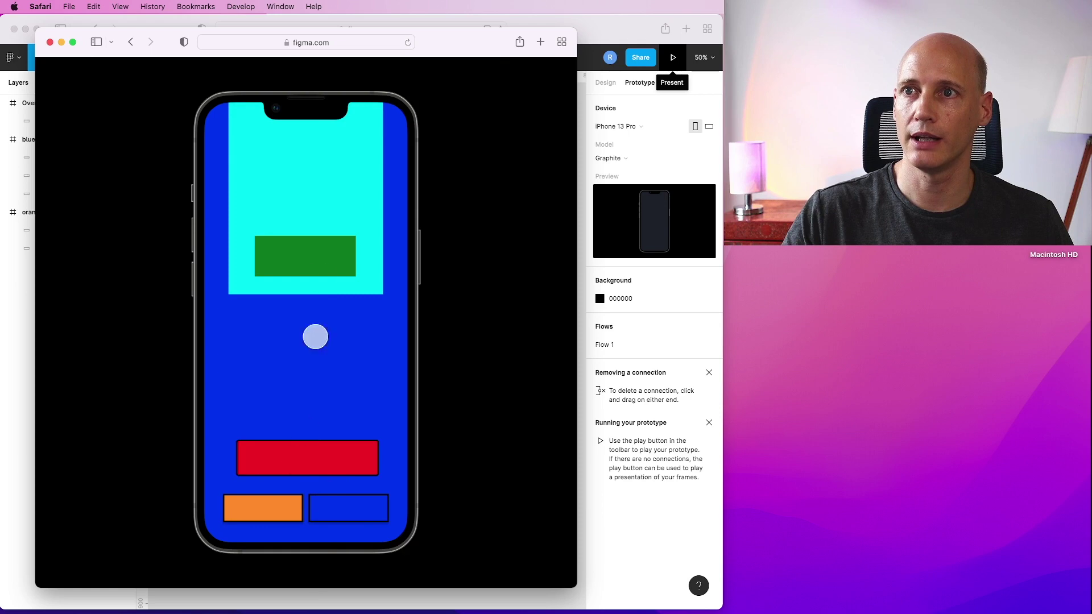
pyautogui.click(320, 259)
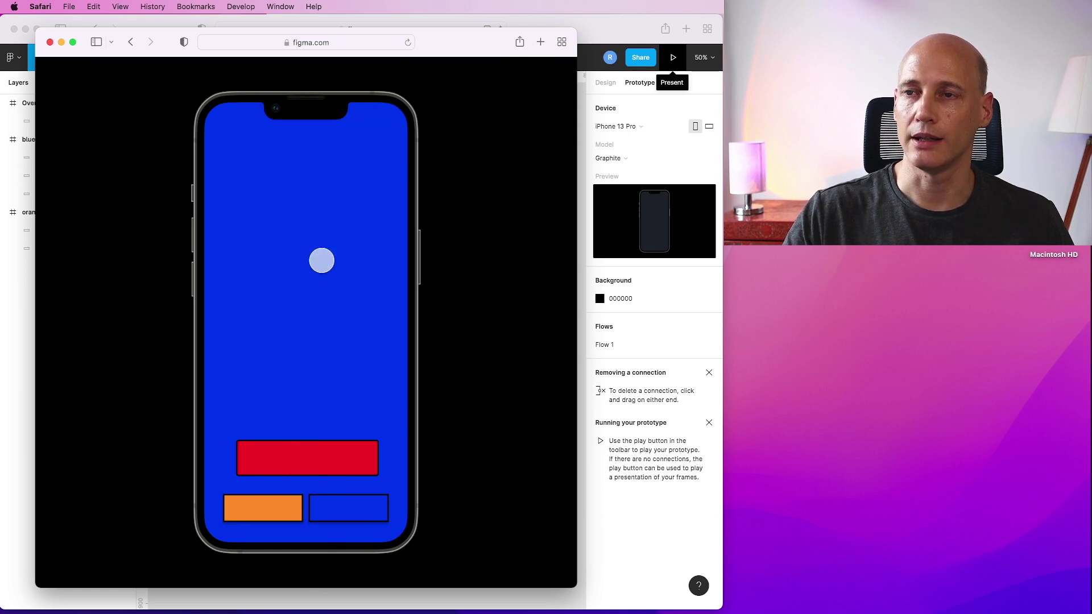
pyautogui.click(287, 465)
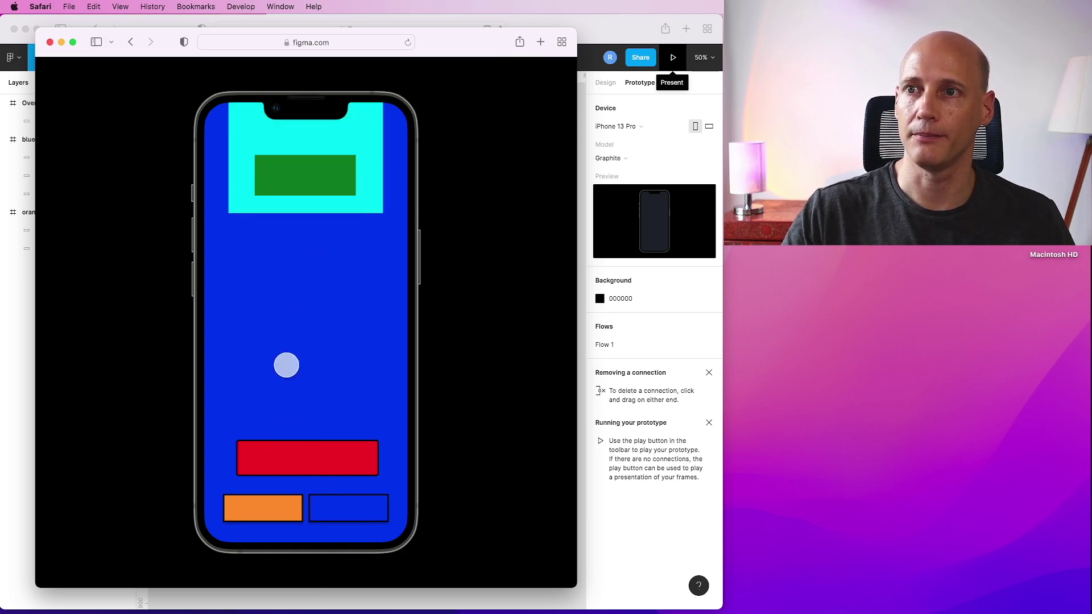
pyautogui.click(299, 373)
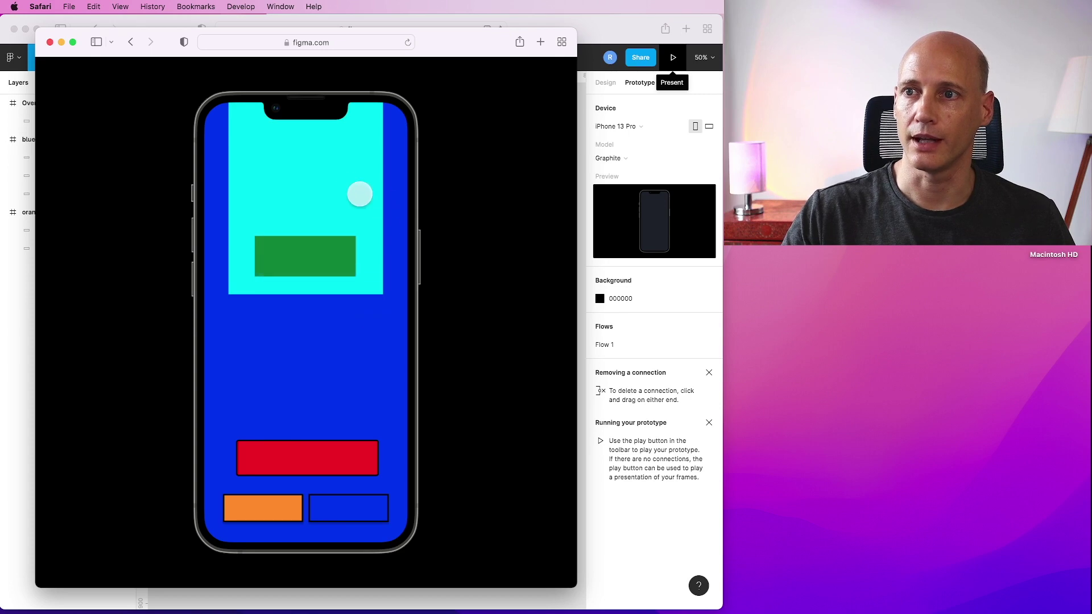
pyautogui.click(310, 256)
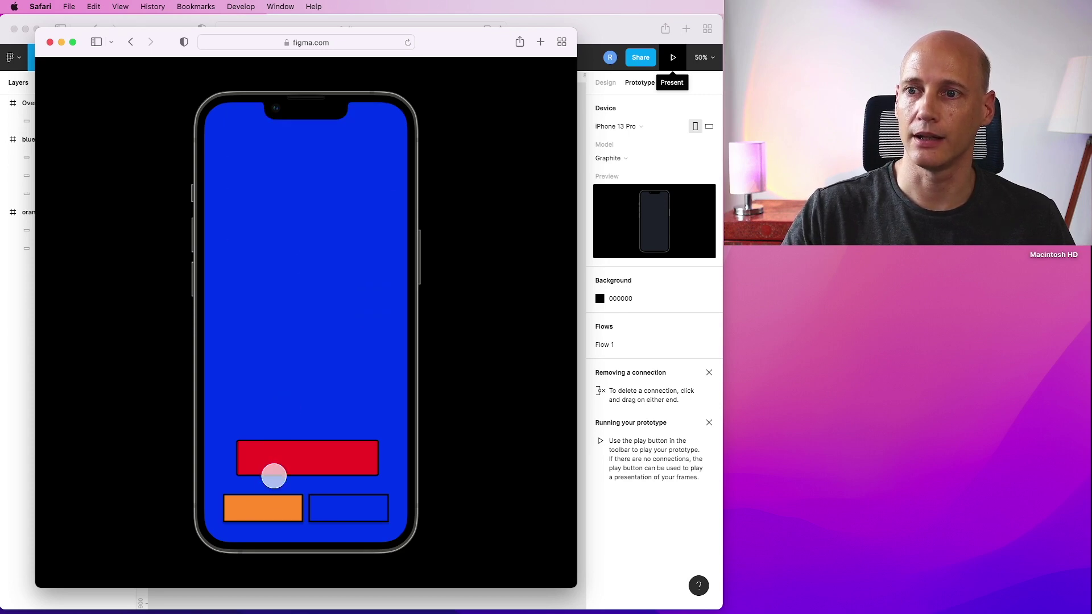
pyautogui.click(270, 507)
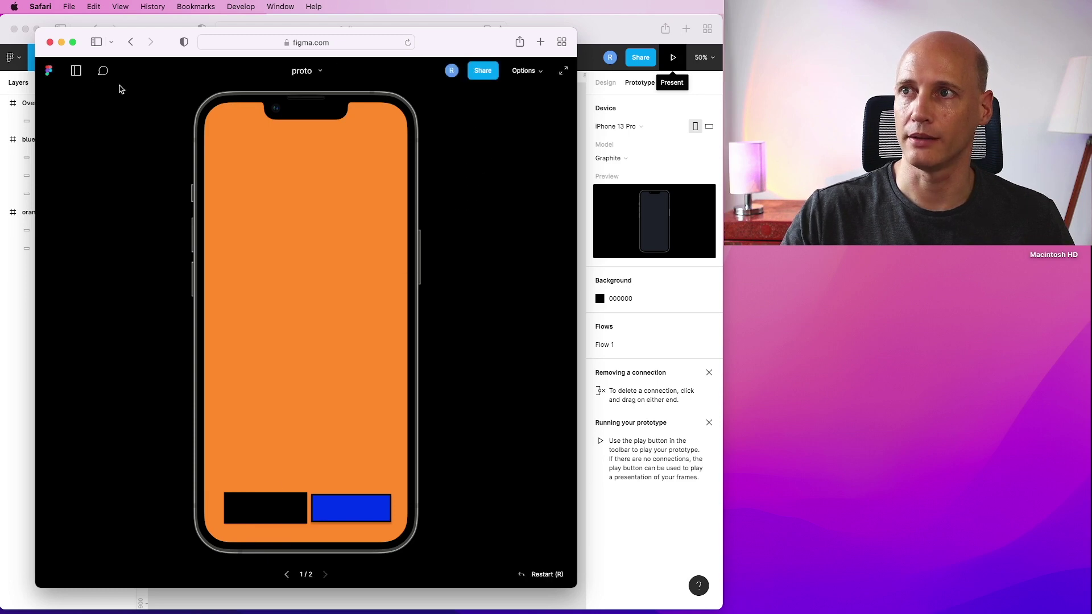
pyautogui.click(50, 42)
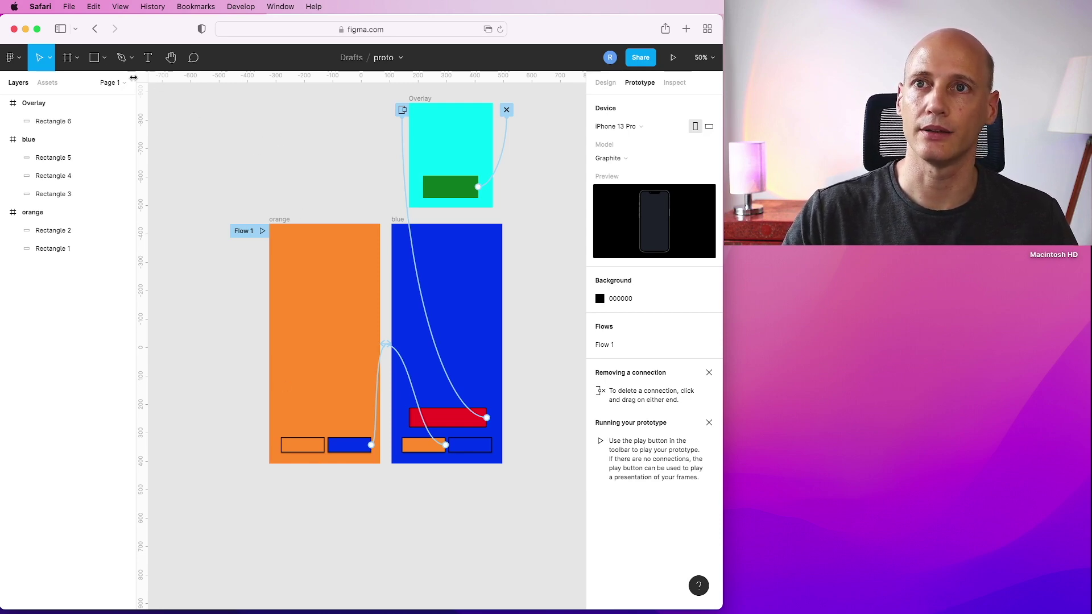
# Step: Draw a rectangle below the orange frame and zoom in on it
pyautogui.click(105, 57)
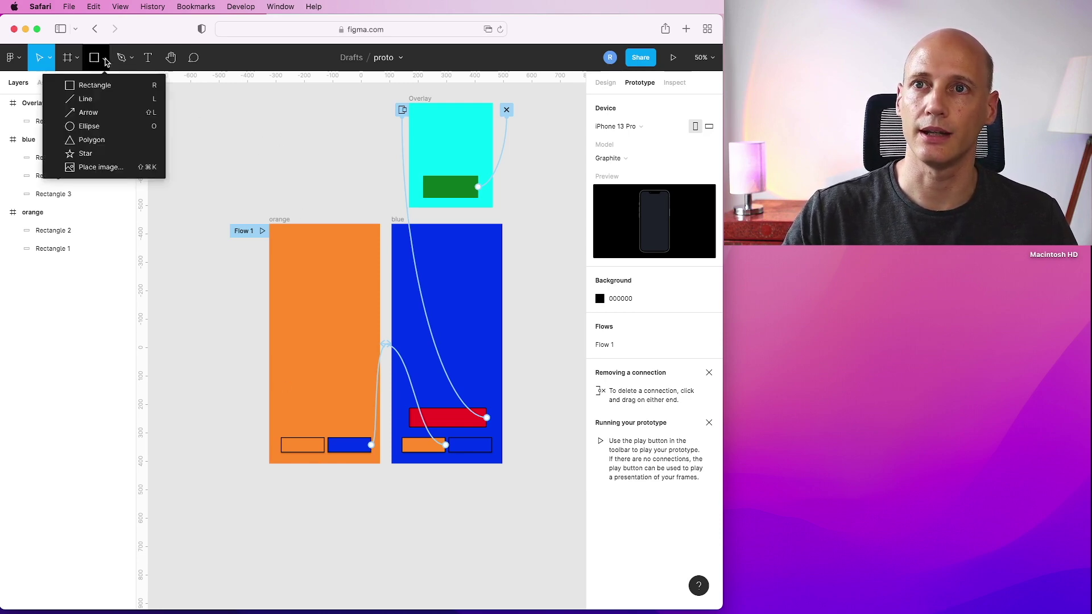
pyautogui.click(86, 86)
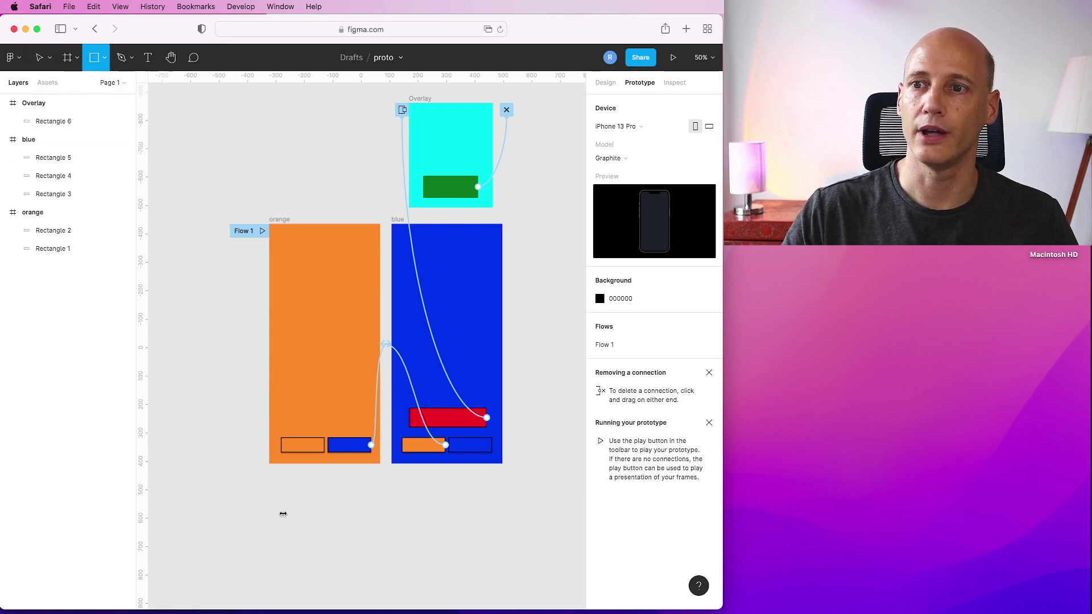
pyautogui.moveTo(269, 509)
pyautogui.mouseDown()
pyautogui.moveTo(373, 529)
pyautogui.moveTo(372, 544)
pyautogui.mouseUp()
pyautogui.scroll(-3, 386, 545)
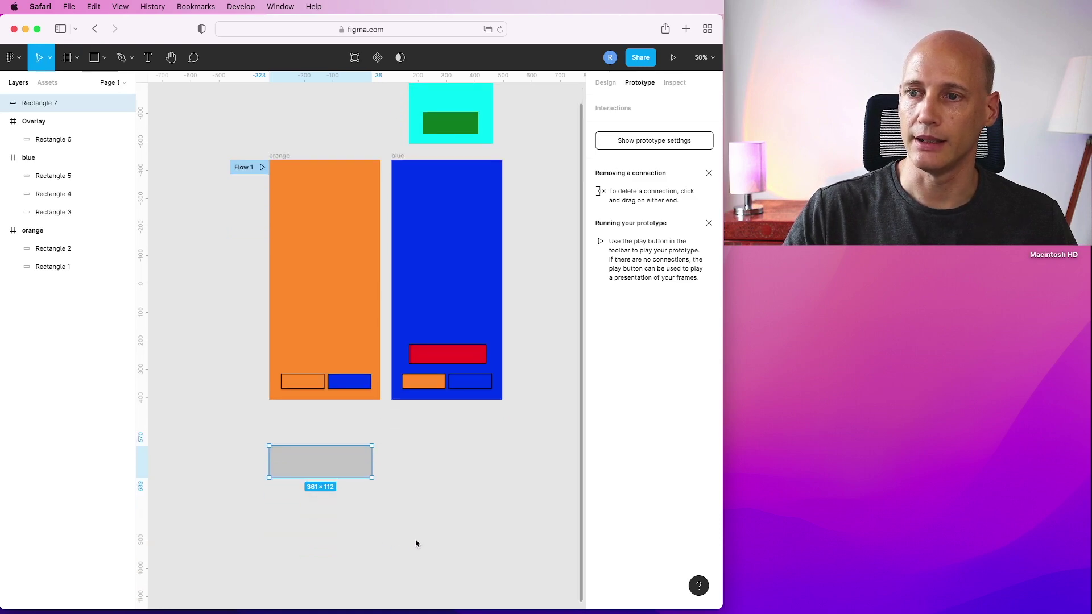
pyautogui.scroll(-4, 378, 510)
pyautogui.press('super+equal')
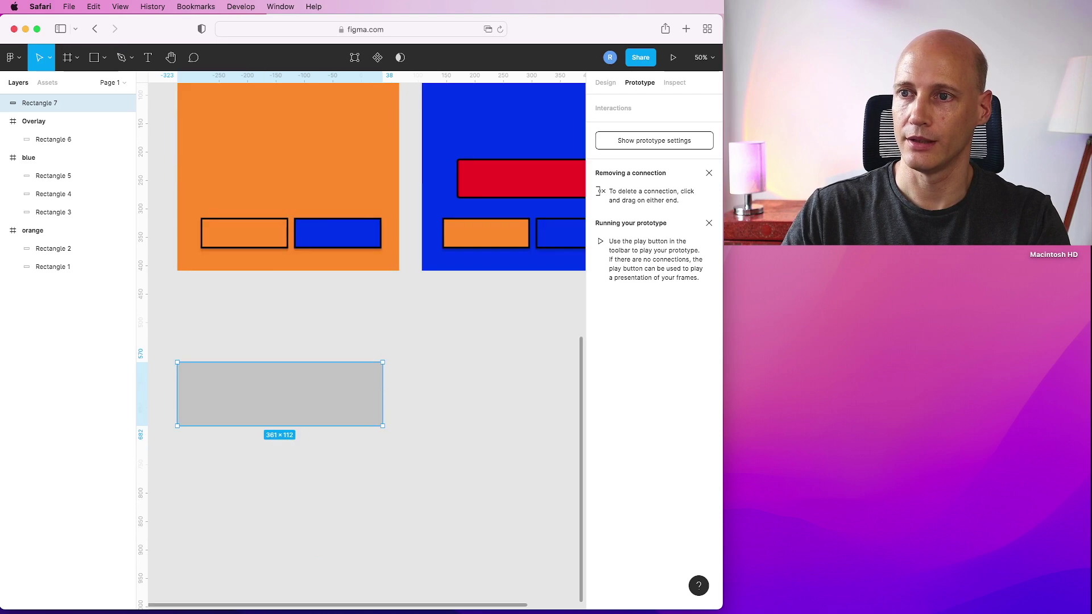
# Step: Draw a small circle inside the rectangle and fill it black
pyautogui.click(105, 58)
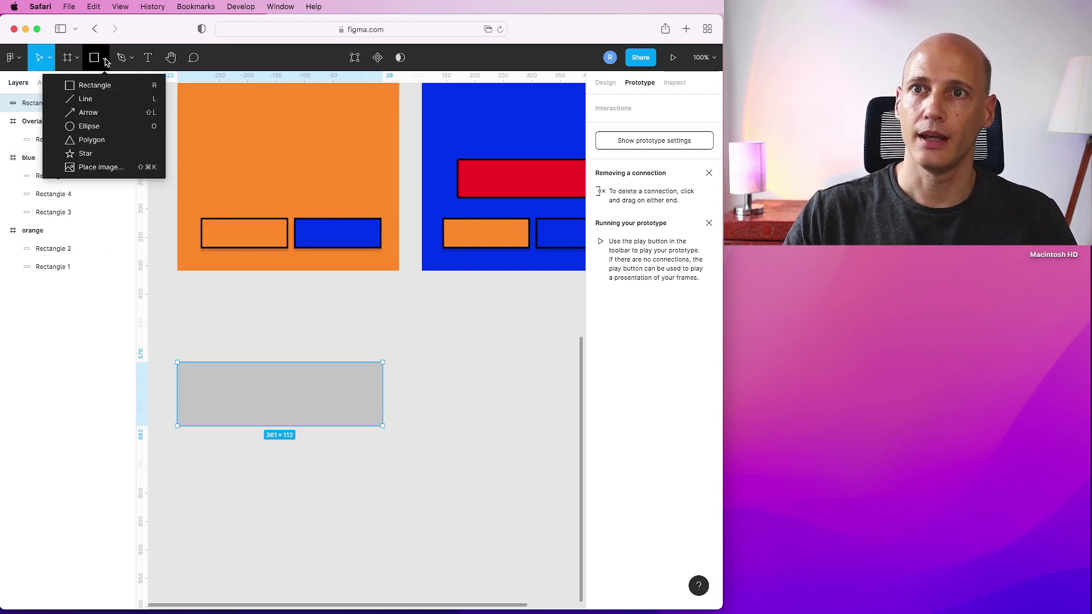
pyautogui.click(85, 127)
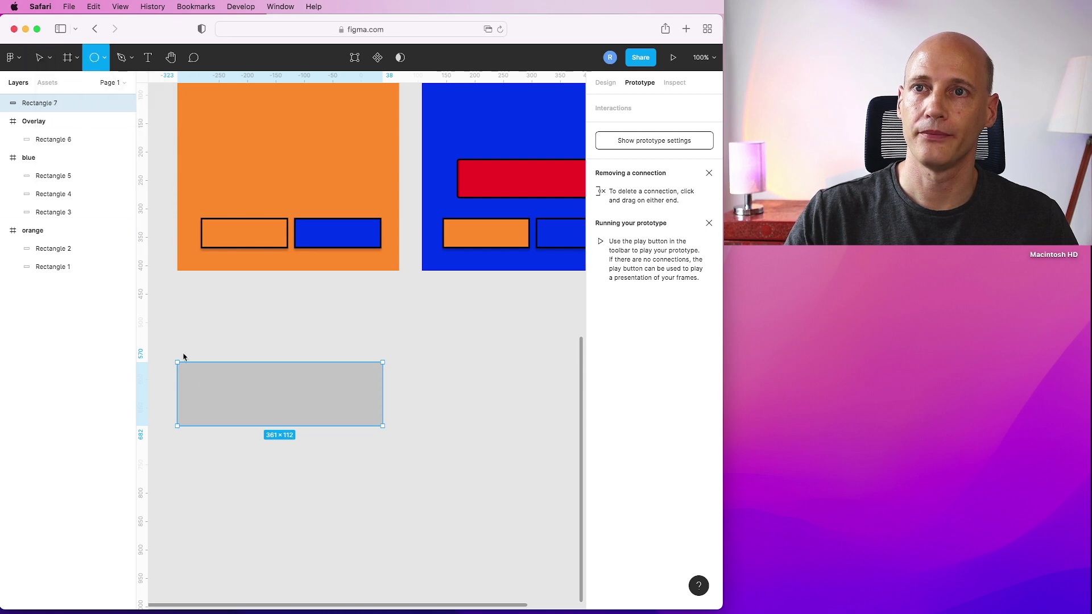
pyautogui.moveTo(208, 387)
pyautogui.mouseDown()
pyautogui.moveTo(231, 409)
pyautogui.moveTo(216, 399)
pyautogui.mouseUp()
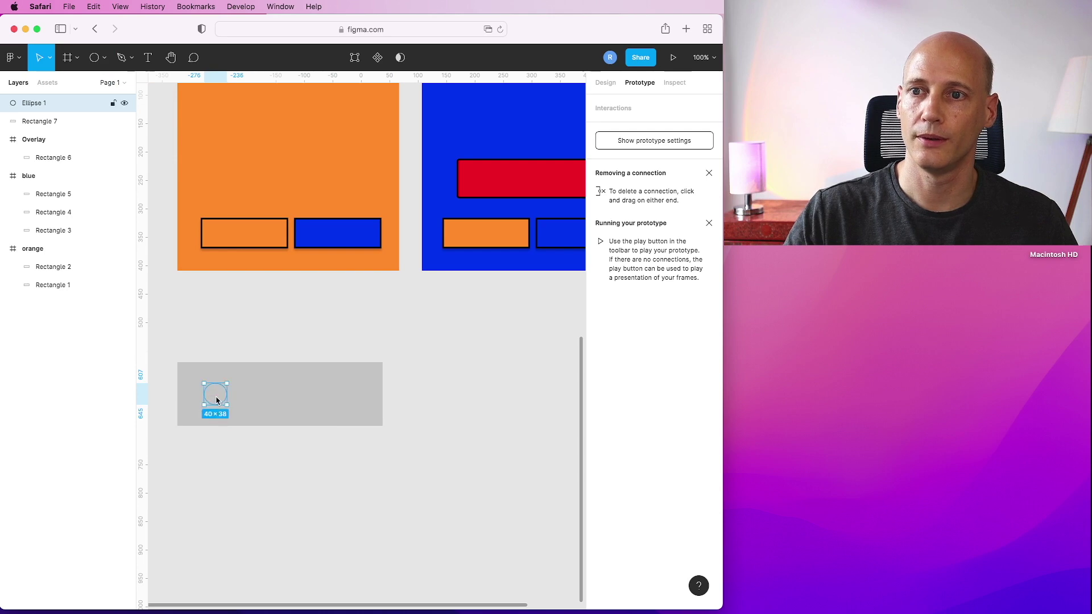
pyautogui.click(605, 82)
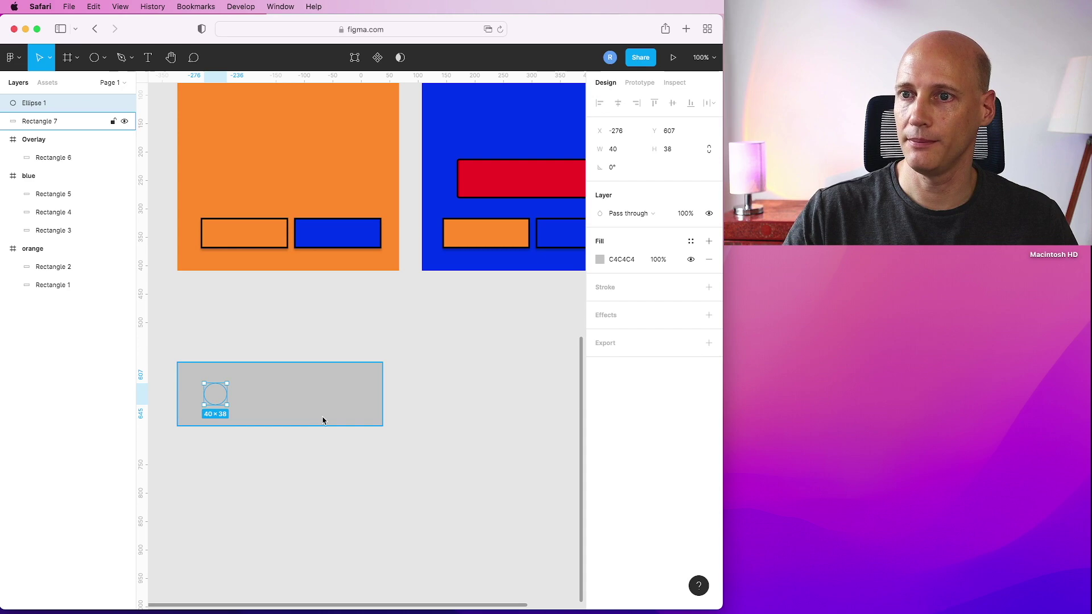
pyautogui.click(599, 259)
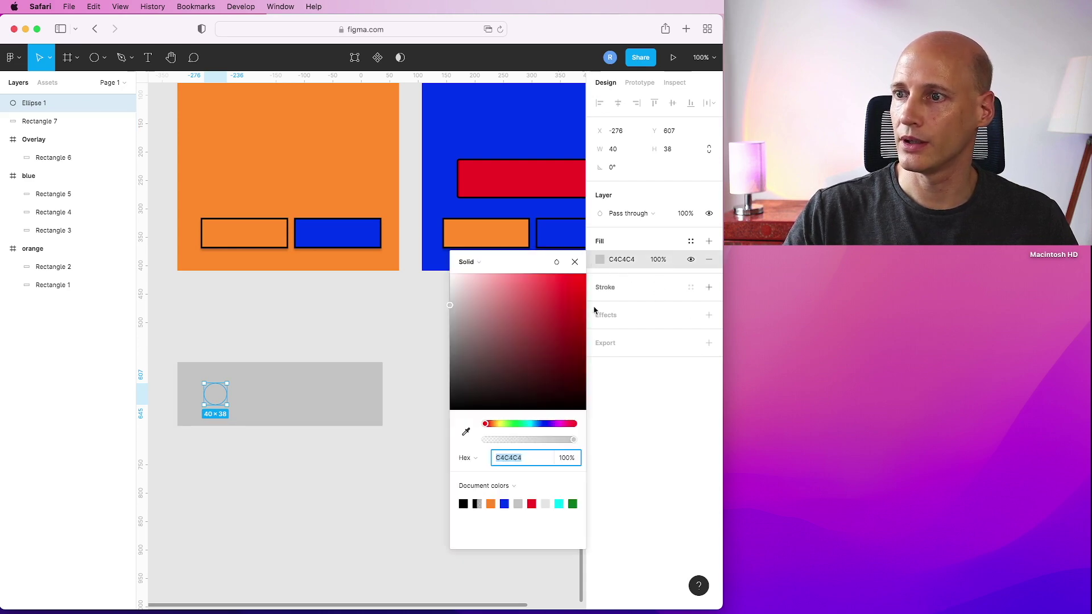
pyautogui.click(463, 504)
# Step: Set the rectangle's fill to pure white FFFFFF
pyautogui.click(278, 404)
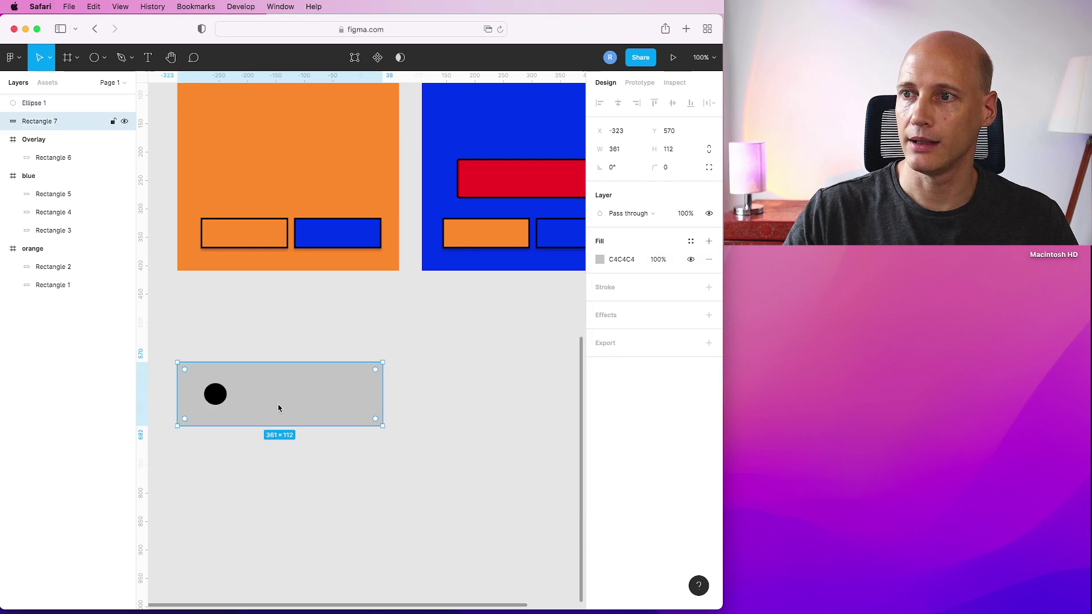
pyautogui.click(599, 260)
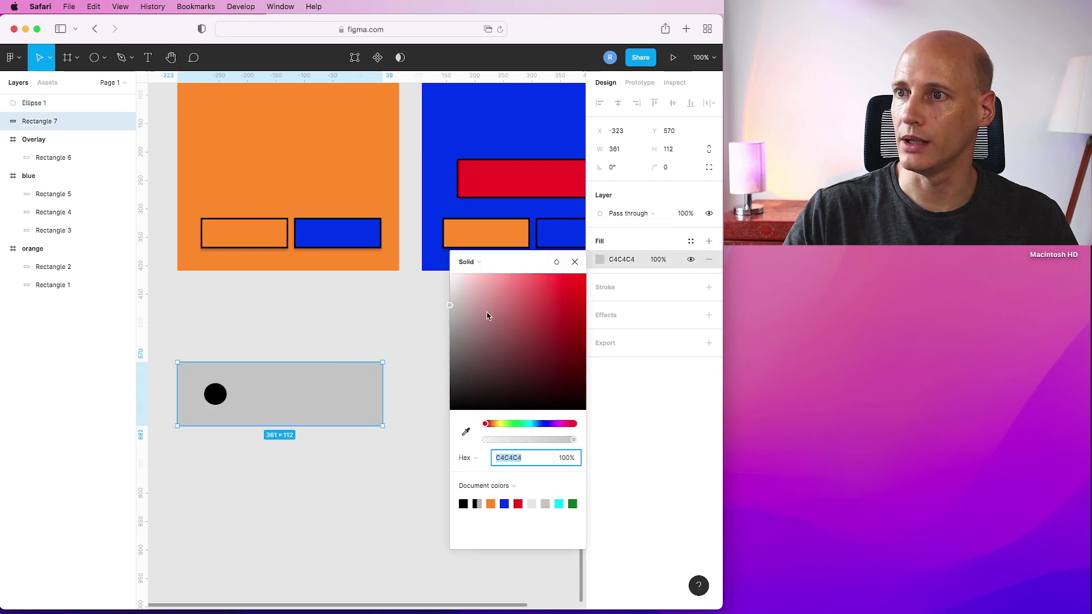
pyautogui.write('F9F9F9')
pyautogui.moveTo(448, 279); pyautogui.dragTo(446, 272)
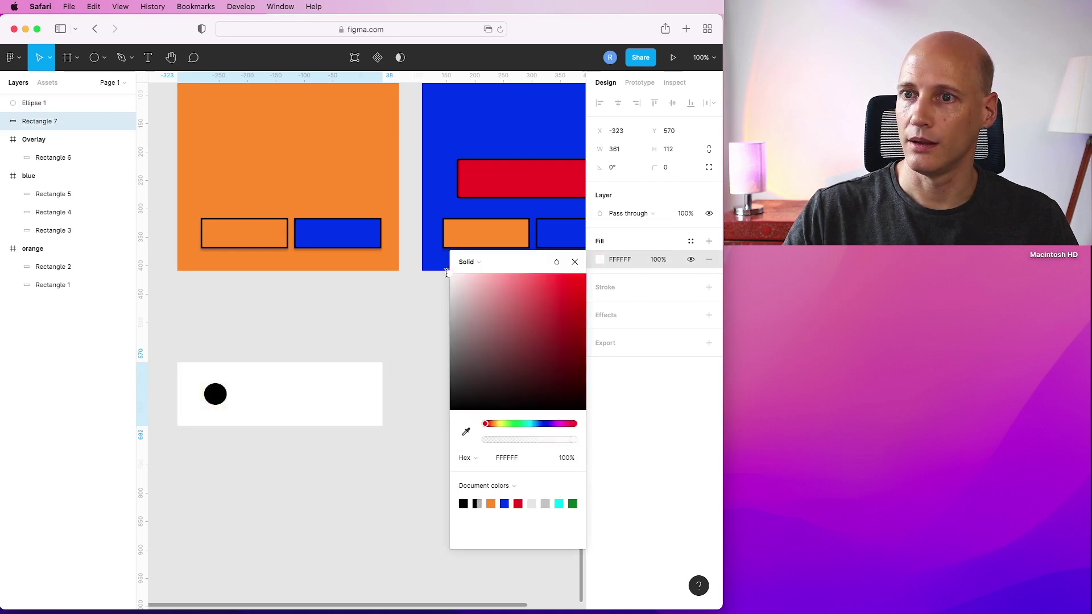
pyautogui.click(398, 307)
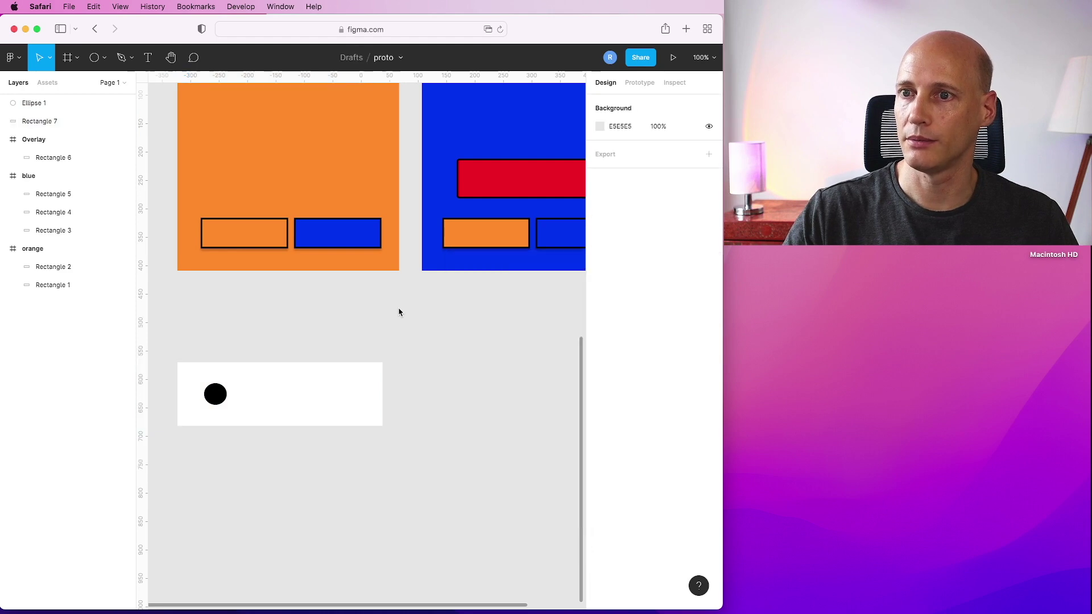
# Step: Paste two copies of the black circle, placing one in the middle and one near the right end
pyautogui.click(214, 396)
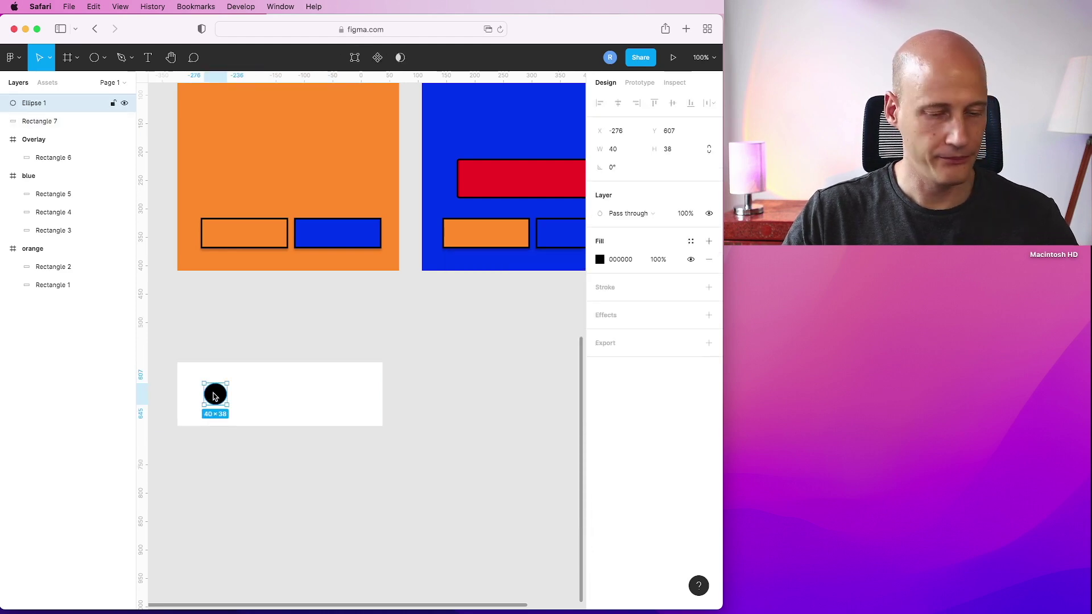
pyautogui.press('super+v')
pyautogui.moveTo(214, 397); pyautogui.dragTo(347, 400)
pyautogui.press('super+v')
pyautogui.click(462, 401)
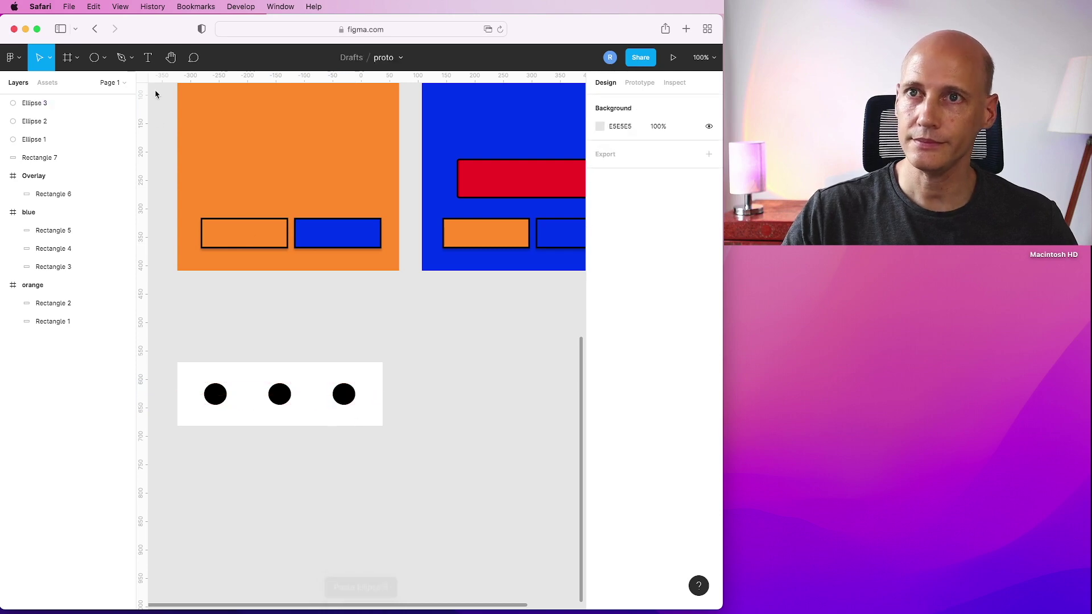
# Step: Draw a small triangle left of the first dot and fill it red EC2020
pyautogui.click(106, 60)
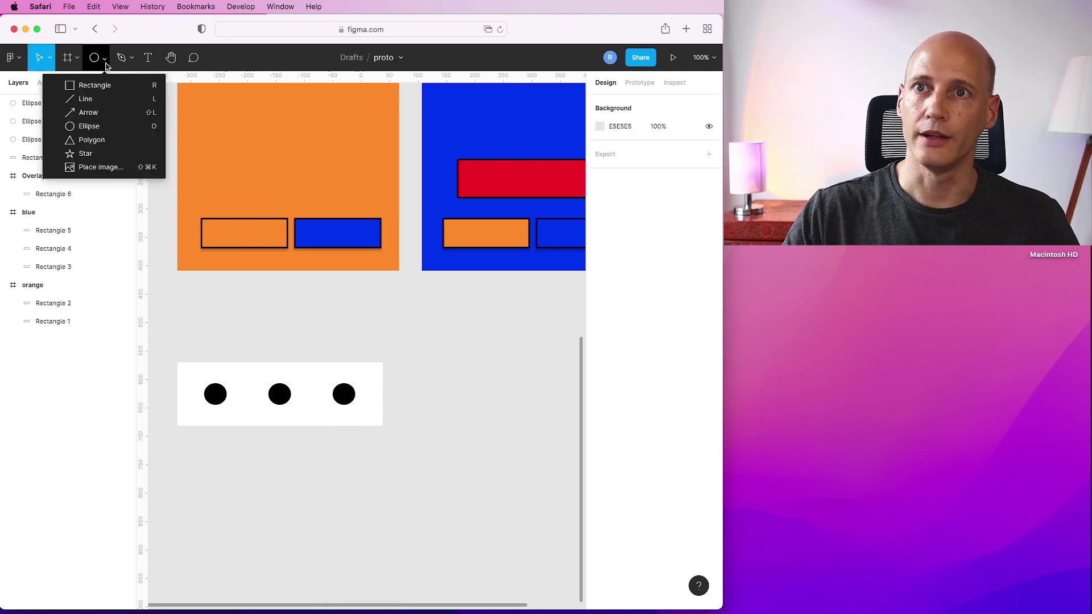
pyautogui.click(91, 141)
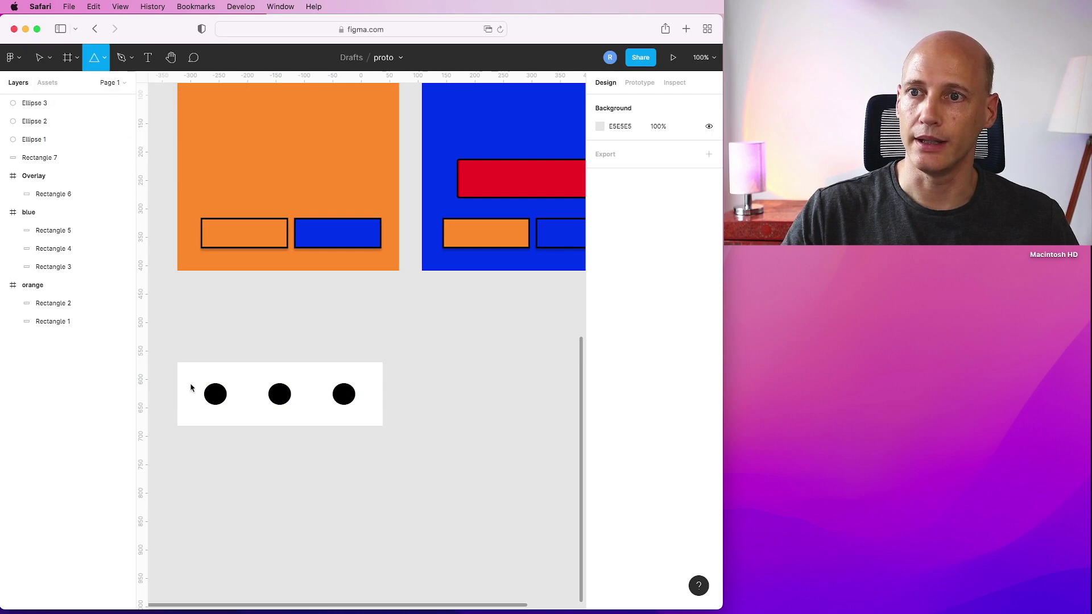
pyautogui.moveTo(178, 383); pyautogui.dragTo(192, 400)
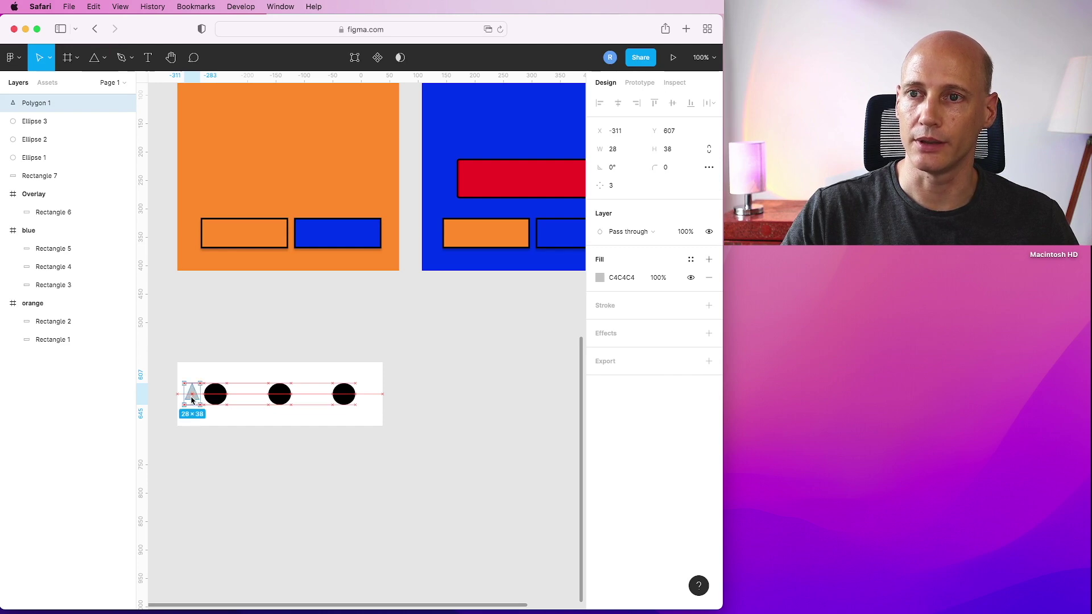
pyautogui.click(599, 278)
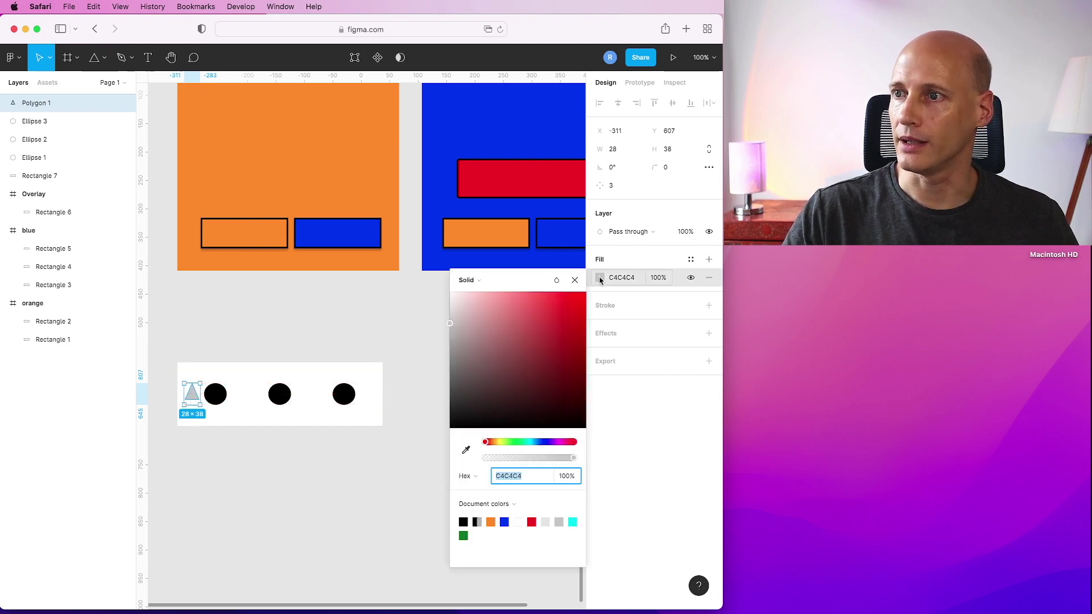
pyautogui.click(574, 442)
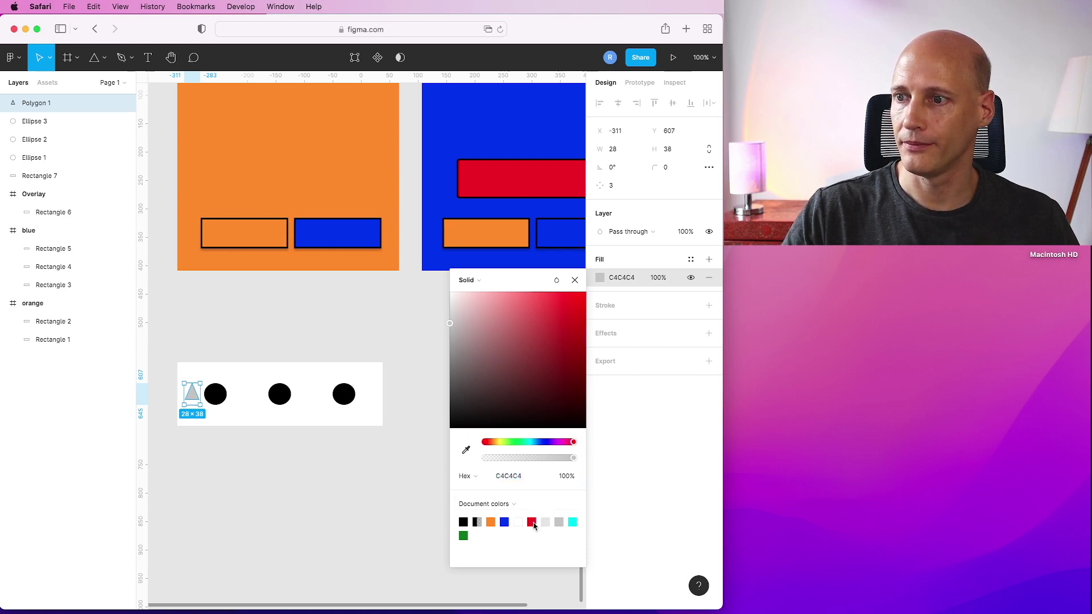
pyautogui.click(532, 522)
pyautogui.click(575, 280)
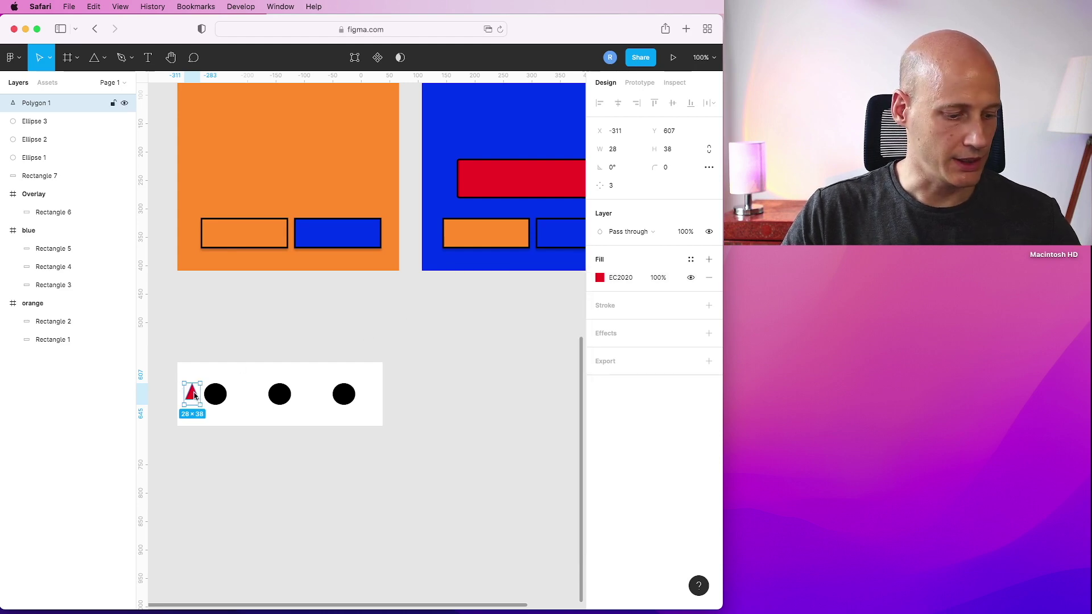
# Step: Duplicate the triangle past the last dot and rotate it 270° to point right
pyautogui.press('super+c')
pyautogui.press('super+v')
pyautogui.moveTo(194, 397); pyautogui.dragTo(371, 399)
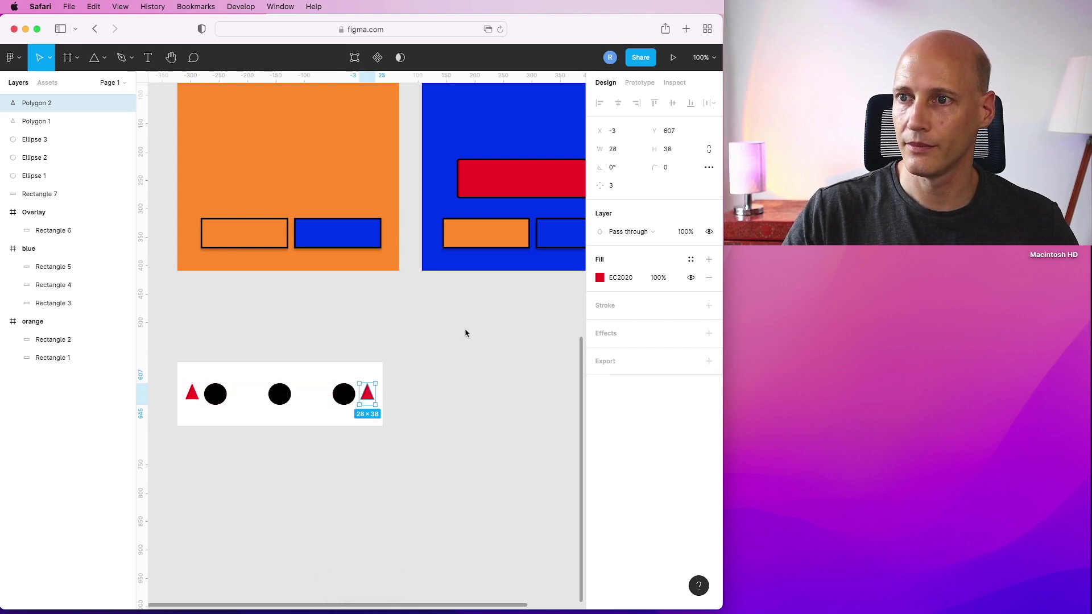
pyautogui.click(614, 167)
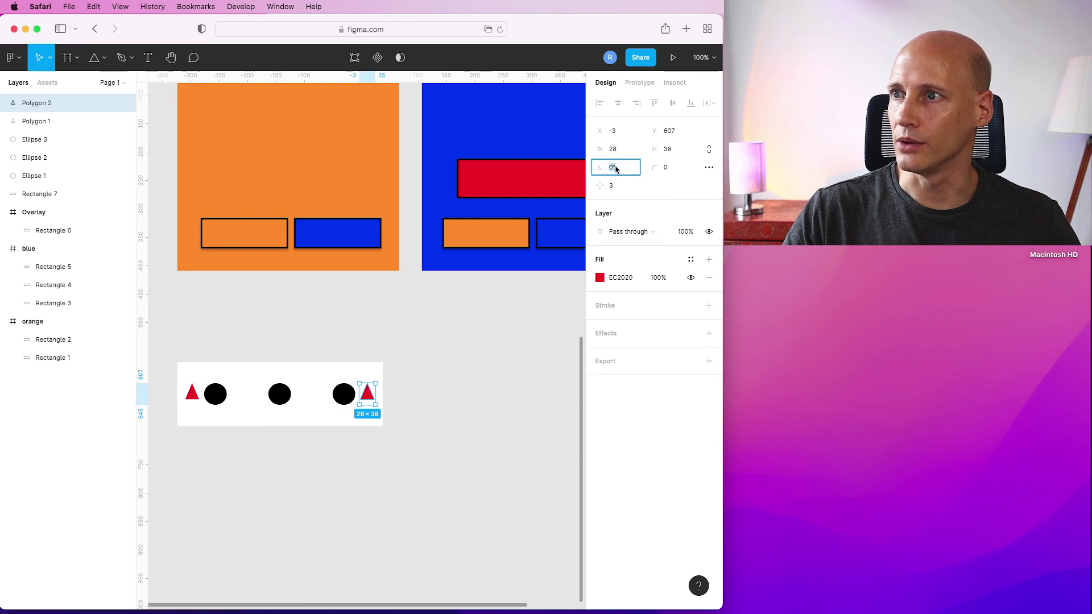
pyautogui.click(630, 187)
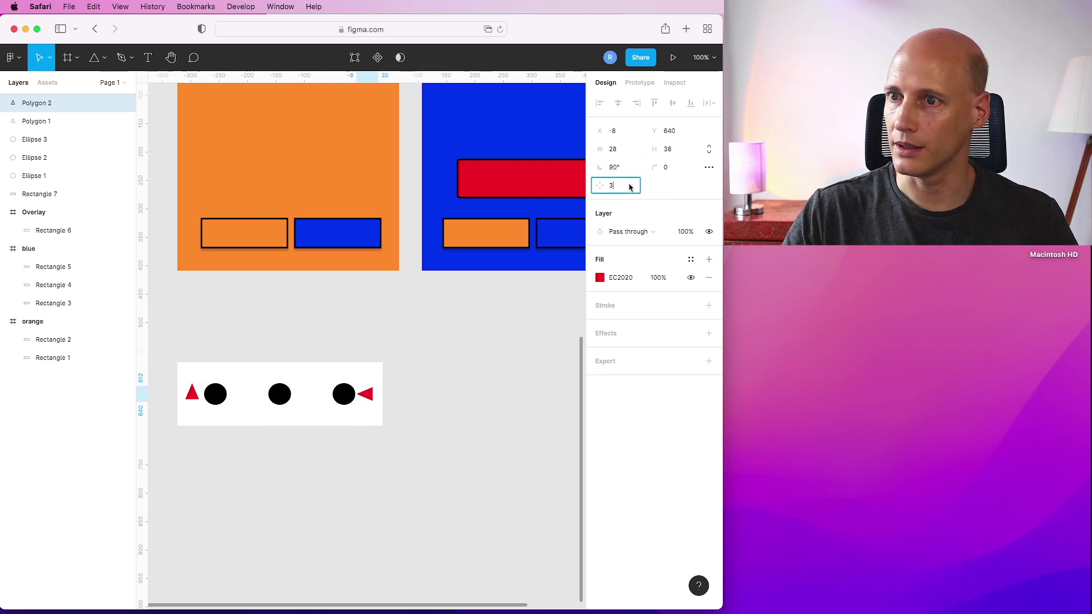
pyautogui.click(617, 169)
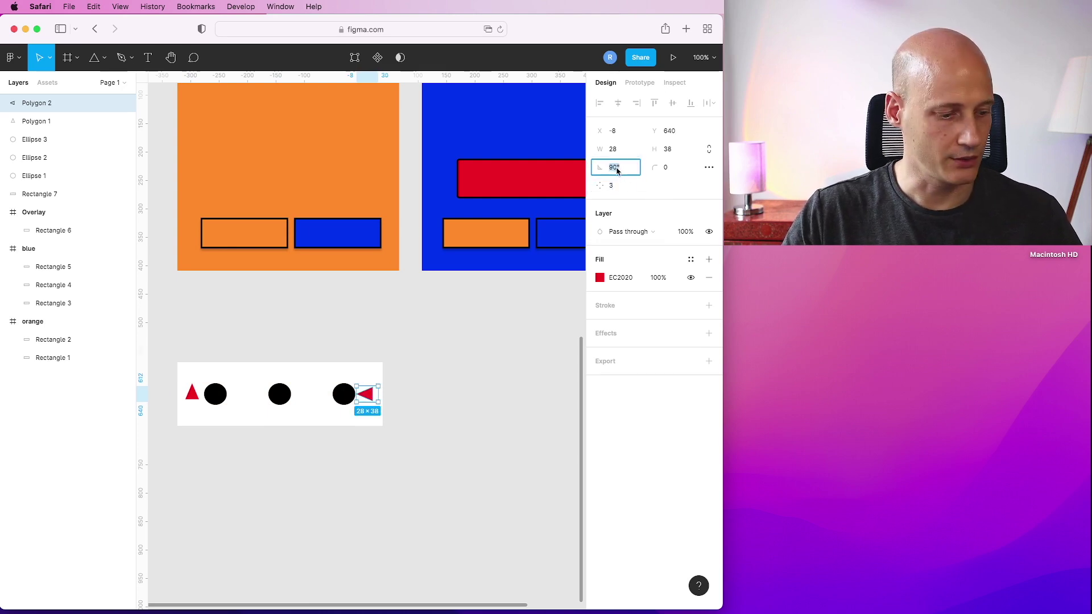
pyautogui.write('270')
pyautogui.press('Return')
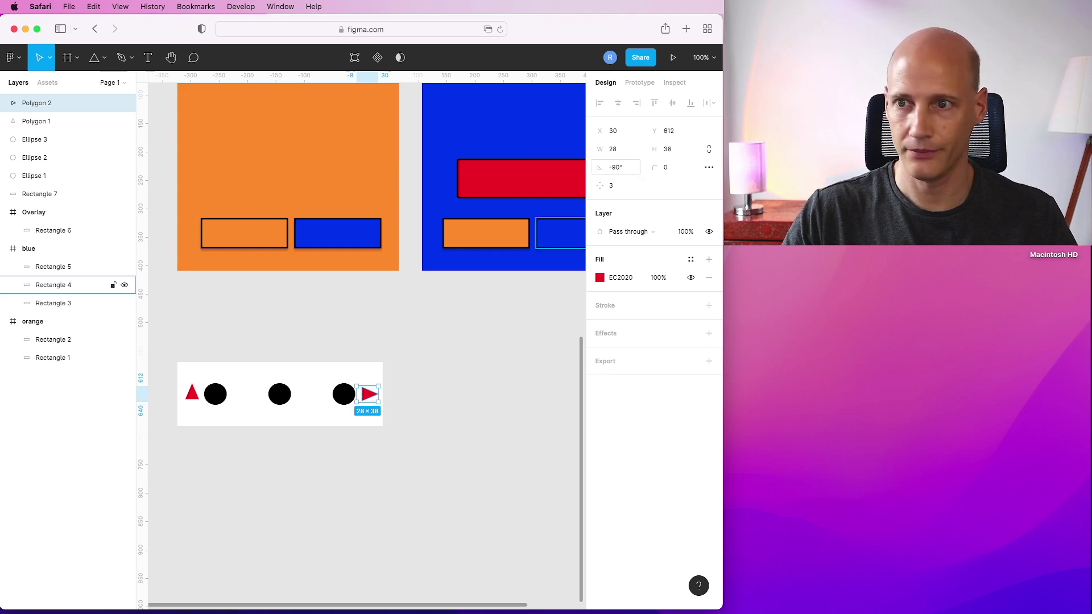
# Step: Rotate the left triangle 90° so it points left
pyautogui.click(193, 396)
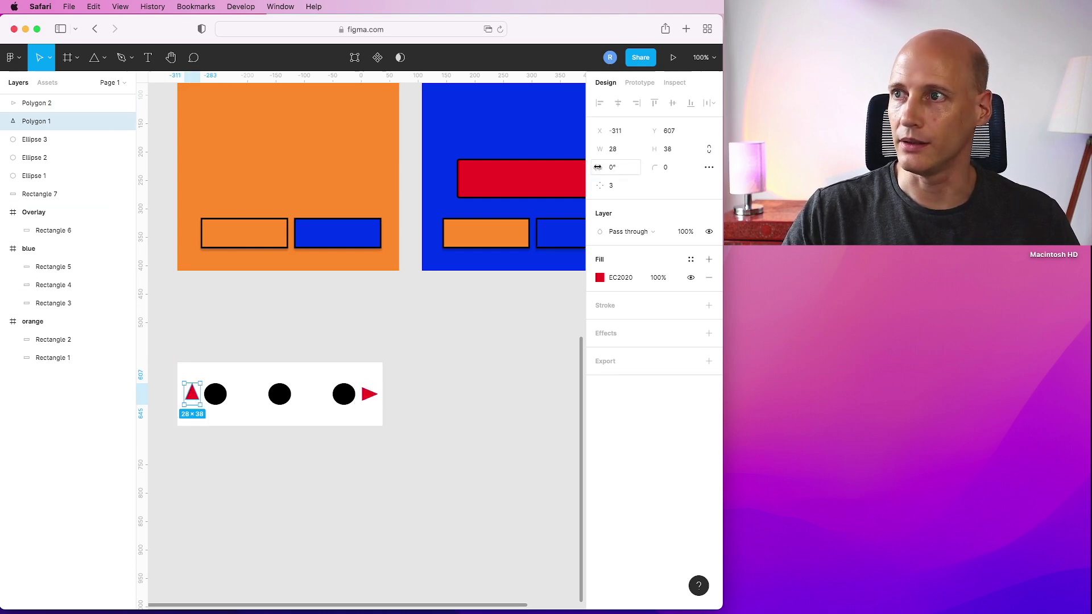
pyautogui.click(618, 169)
pyautogui.write('90')
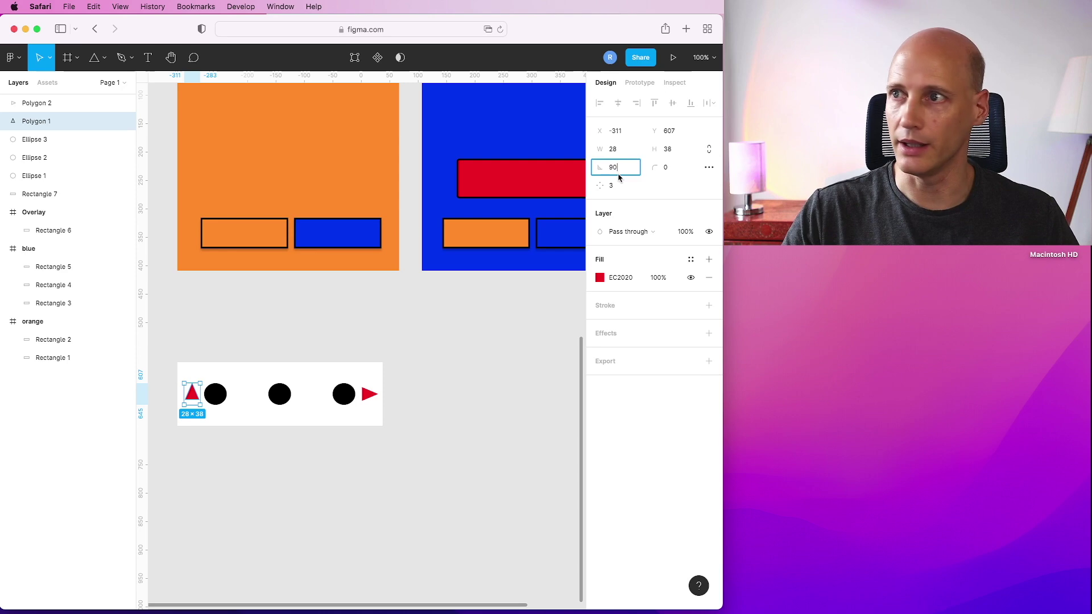
pyautogui.press('Return')
pyautogui.click(436, 393)
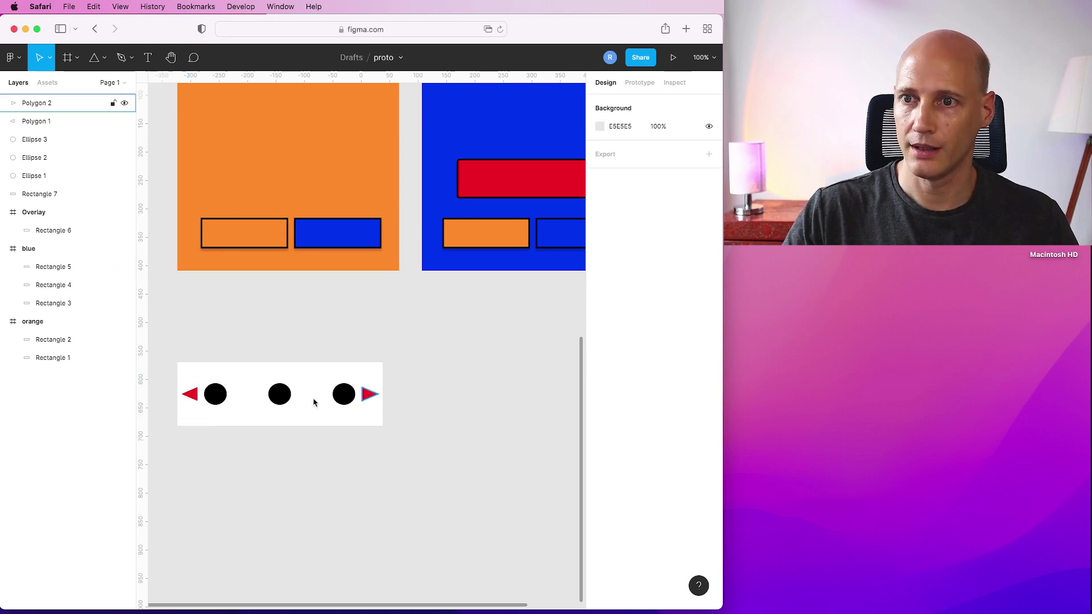
# Step: Check each triangle and dot in turn, then select the white background strip
pyautogui.click(192, 394)
pyautogui.click(212, 394)
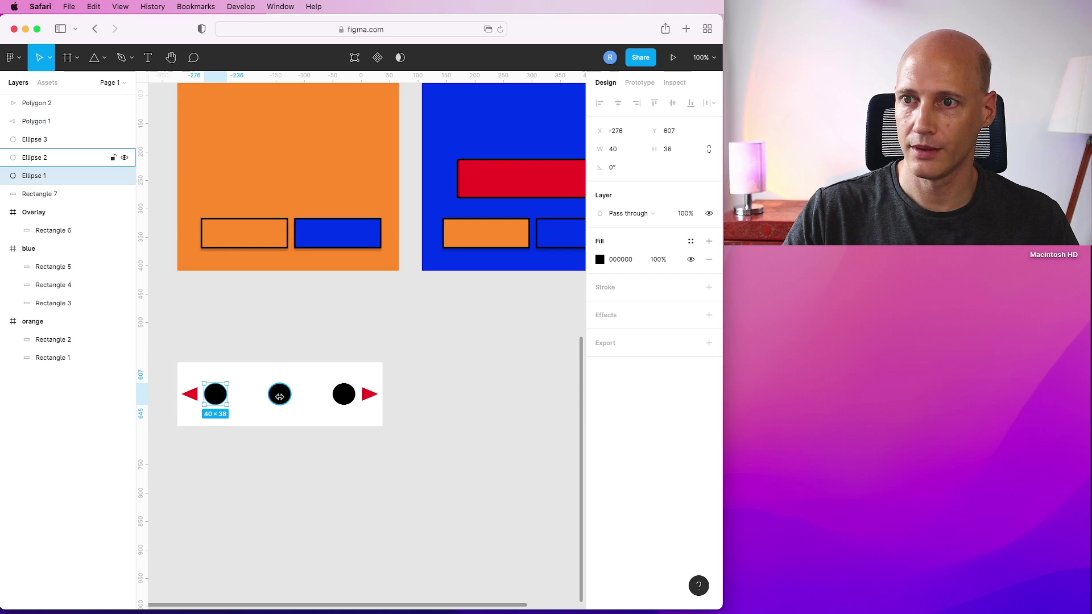
pyautogui.click(280, 393)
pyautogui.click(350, 398)
pyautogui.click(370, 394)
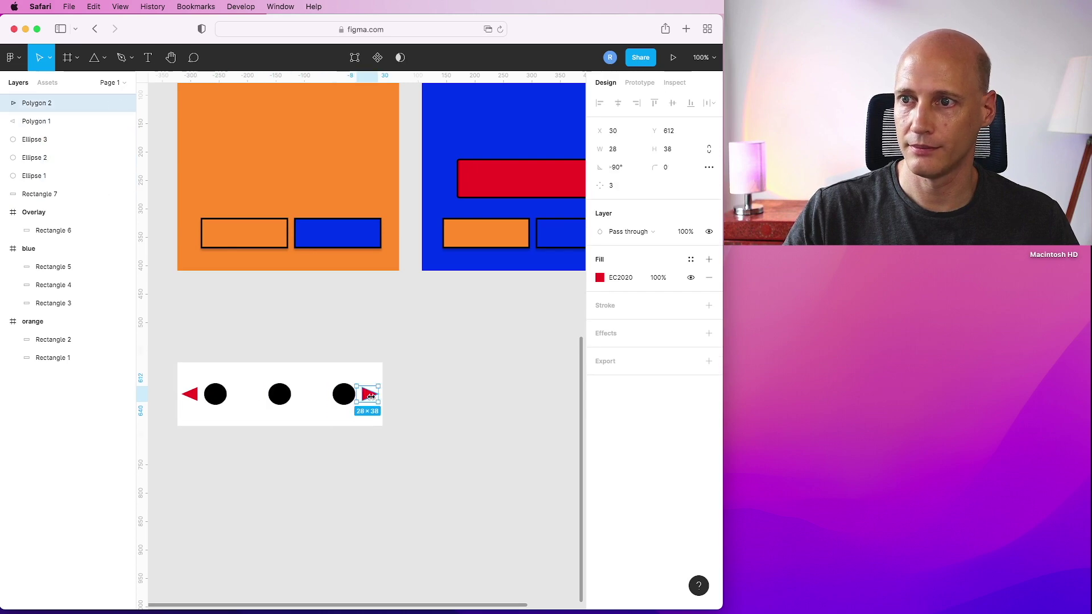
pyautogui.click(408, 363)
pyautogui.click(333, 369)
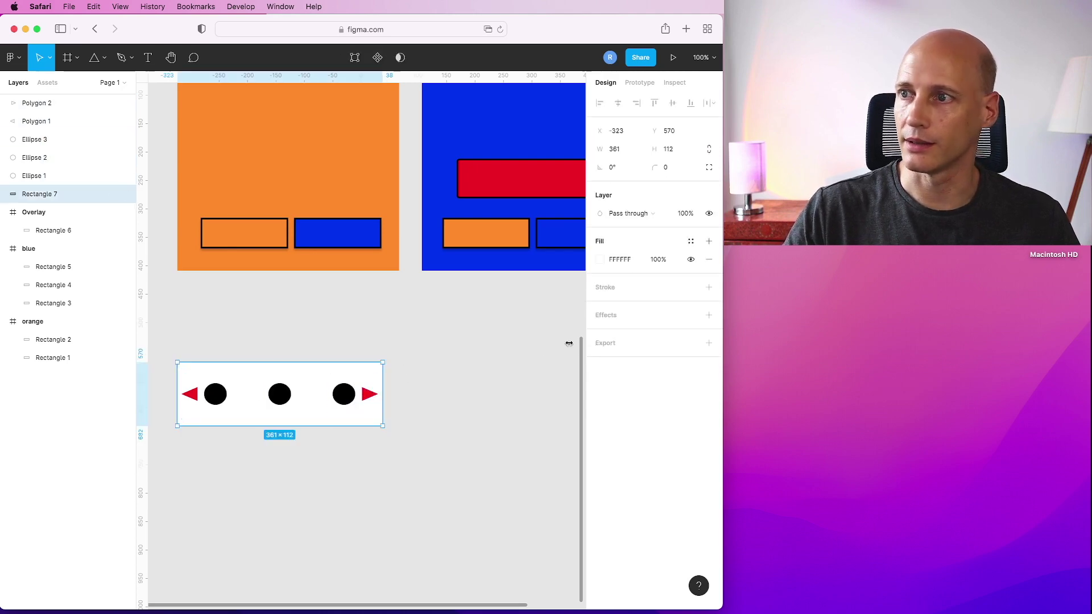
# Step: Give the white strip a black border of weight 3
pyautogui.click(607, 293)
pyautogui.click(615, 325)
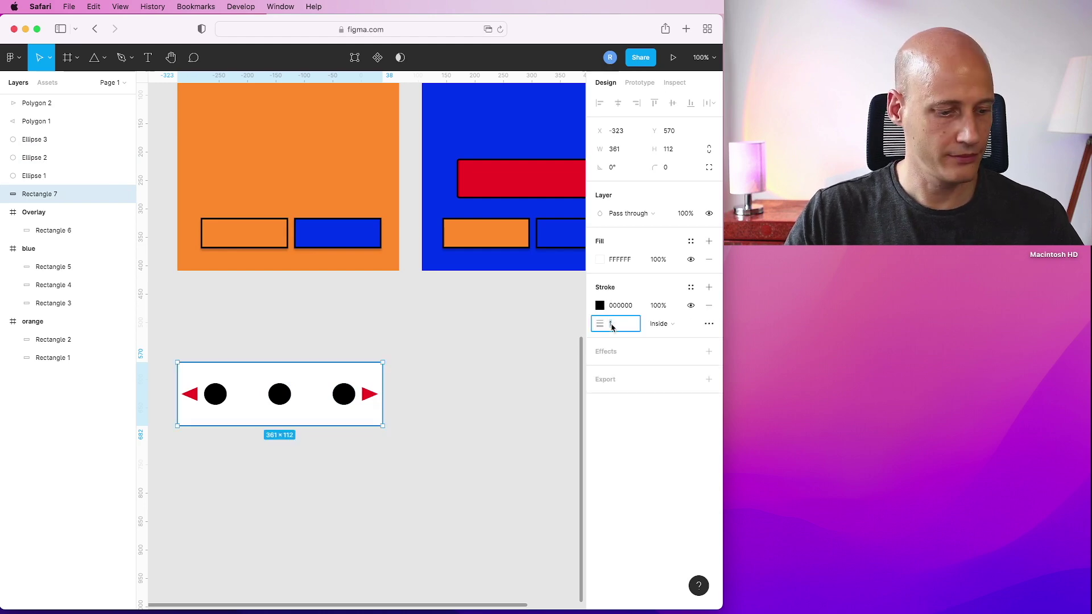
pyautogui.write('3')
pyautogui.press('Return')
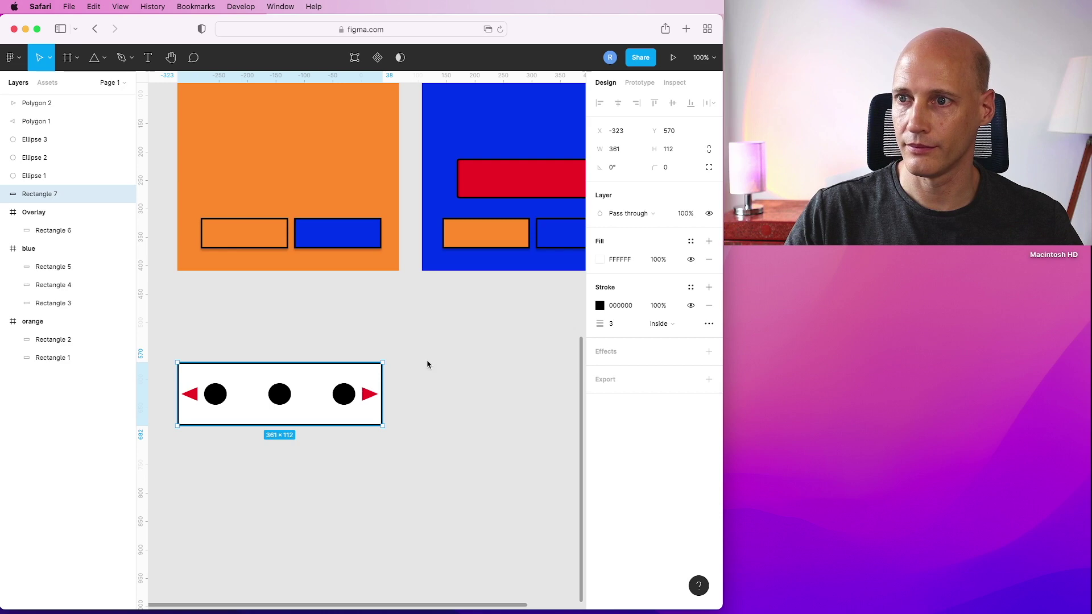
pyautogui.click(240, 347)
# Step: Turn the strip, dots and arrows together into Component 1
pyautogui.moveTo(156, 335); pyautogui.dragTo(198, 375)
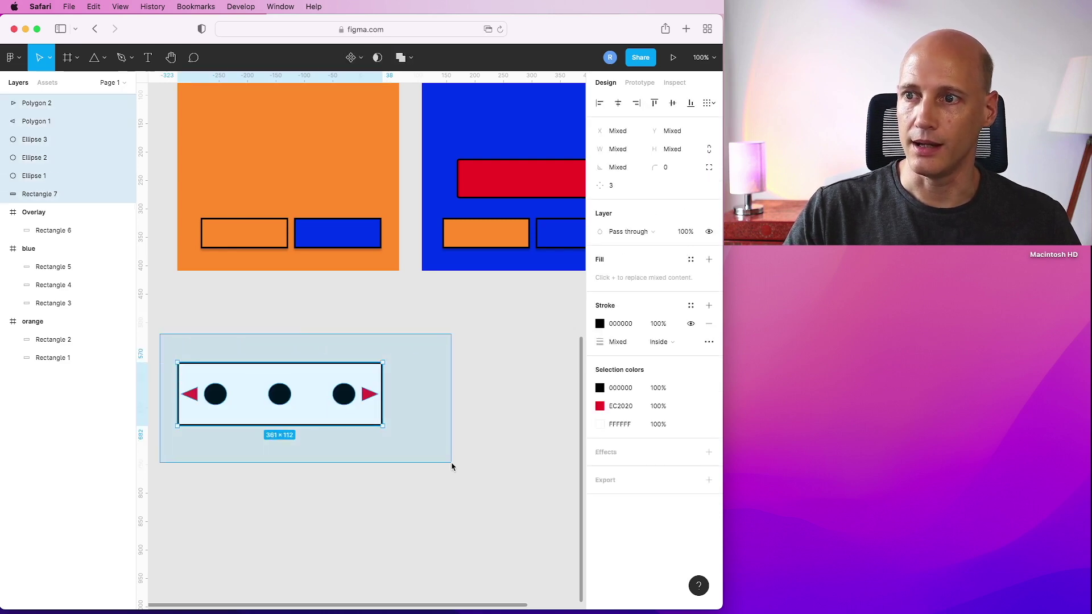
pyautogui.moveTo(451, 466); pyautogui.dragTo(452, 466)
pyautogui.rightClick(302, 369)
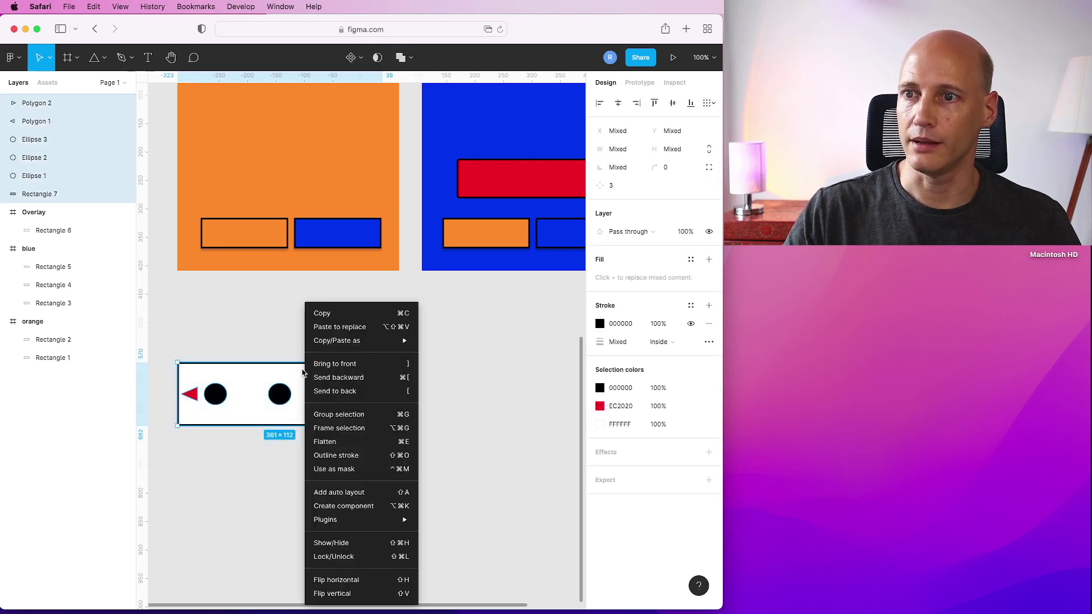
pyautogui.click(360, 505)
pyautogui.click(459, 445)
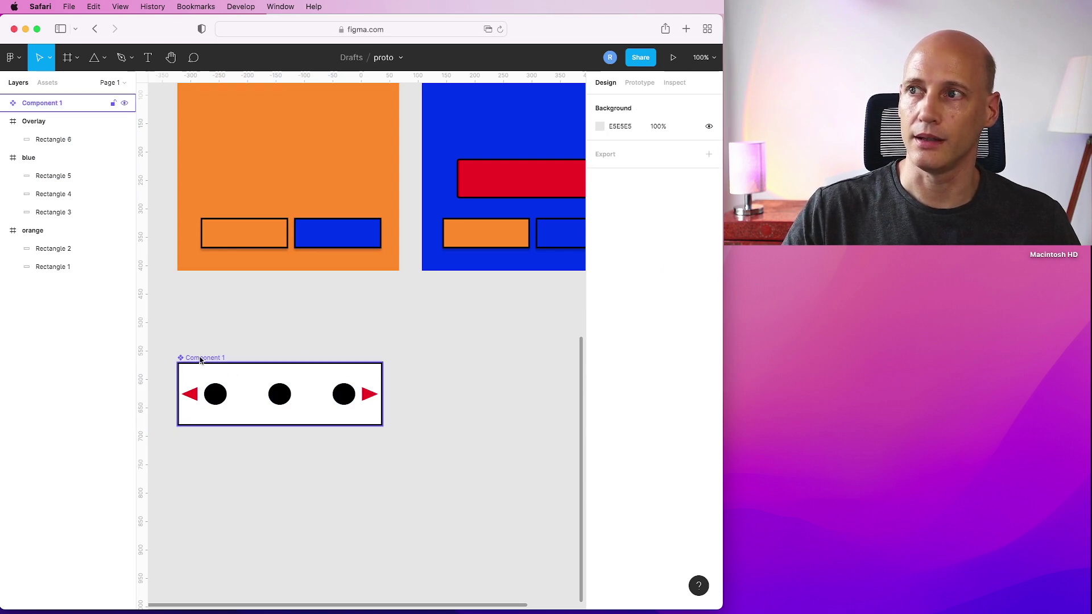
pyautogui.click(250, 380)
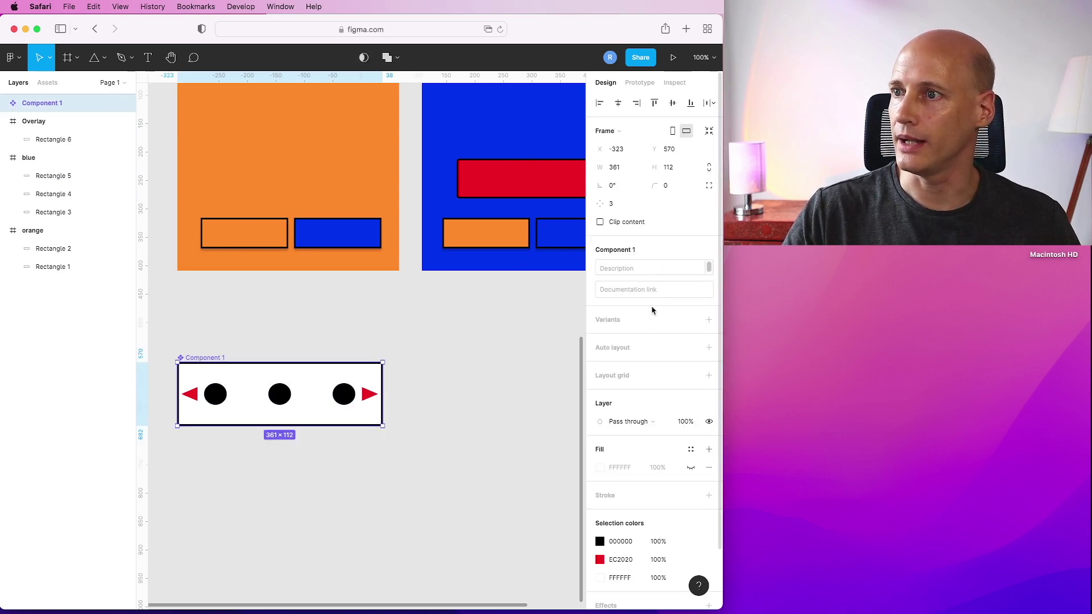
# Step: Add Variant2 and Variant3 to Component 1, enlarging the variant set to fit
pyautogui.click(709, 320)
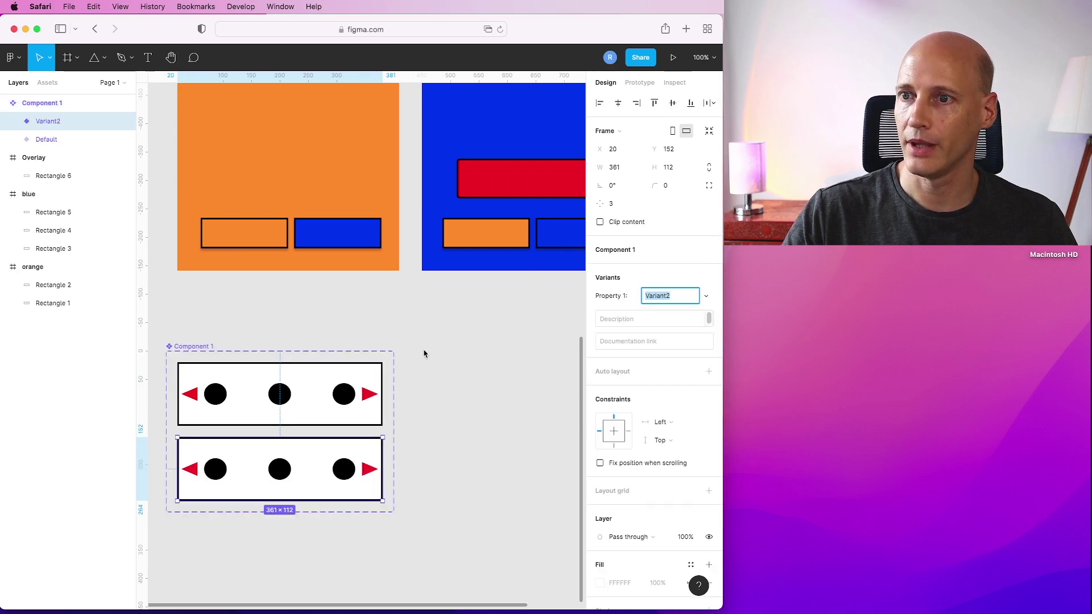
pyautogui.click(451, 368)
pyautogui.click(334, 448)
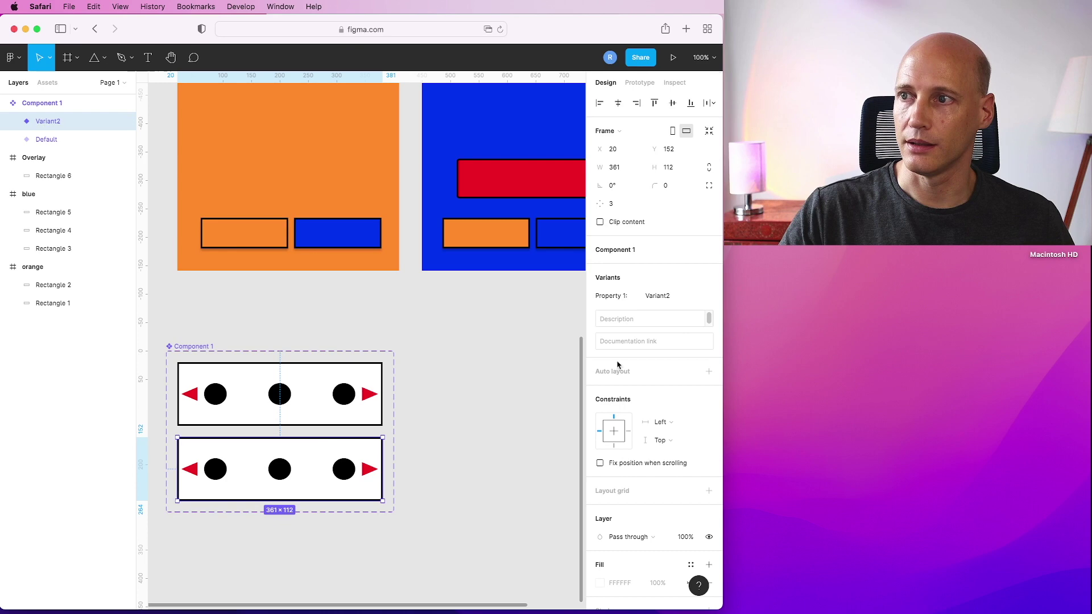
pyautogui.moveTo(382, 504)
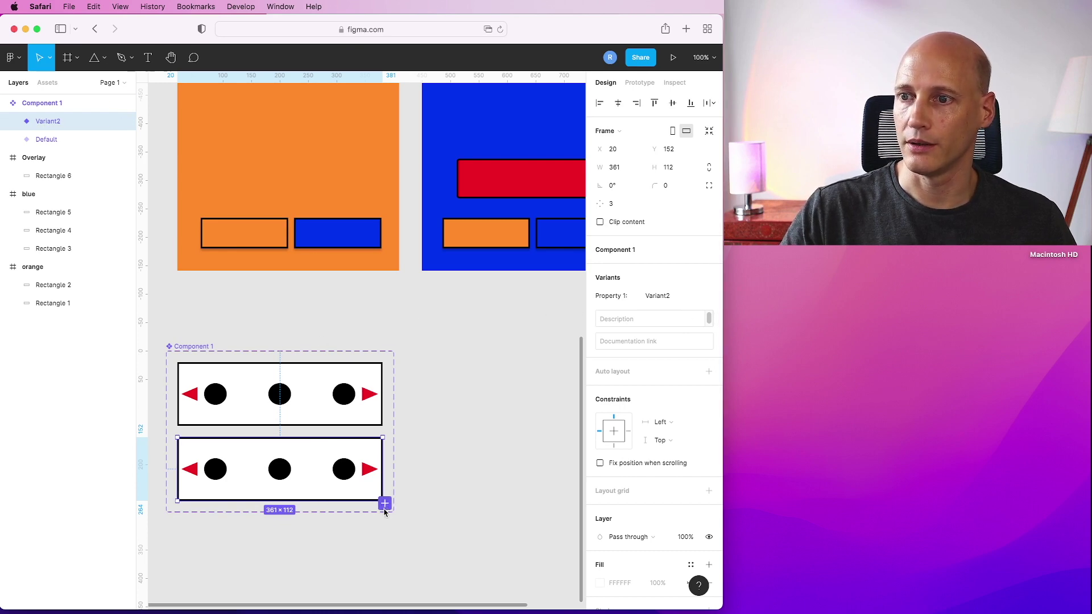
pyautogui.click(393, 486)
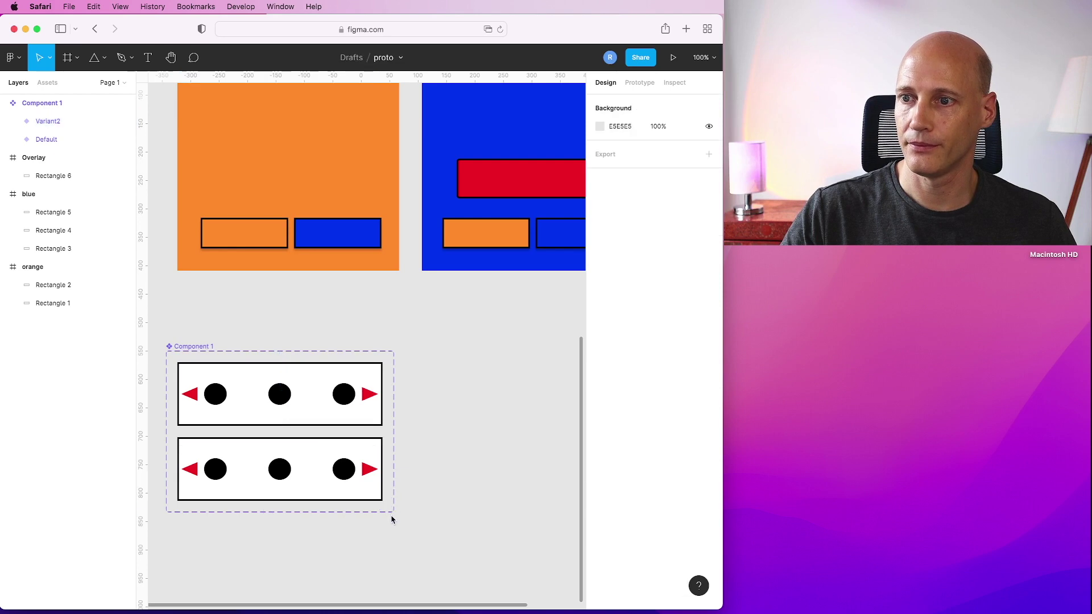
pyautogui.click(185, 358)
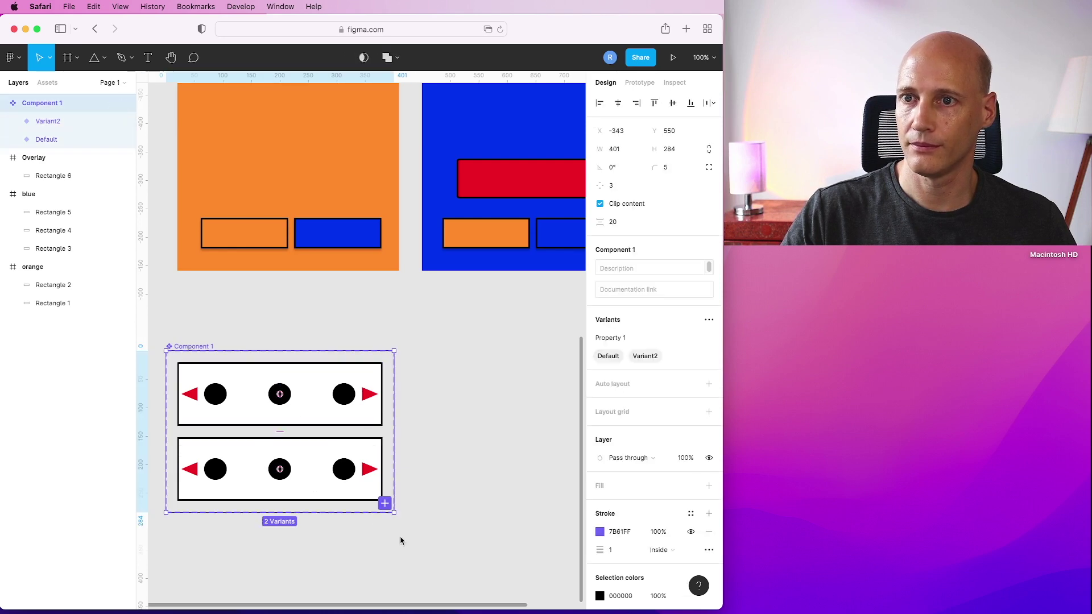
pyautogui.moveTo(396, 515); pyautogui.dragTo(412, 591)
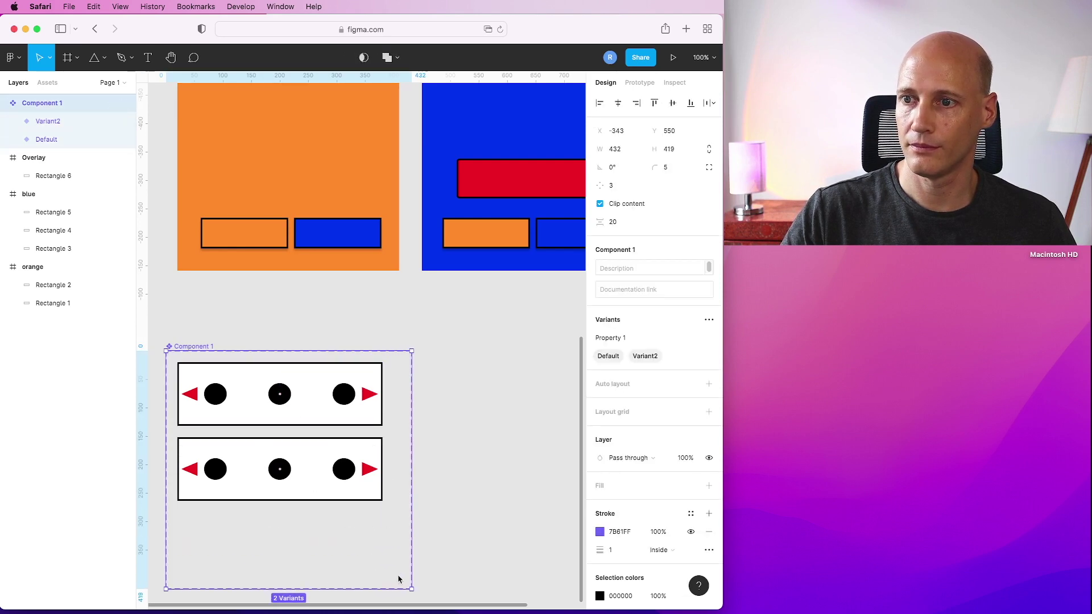
pyautogui.click(402, 580)
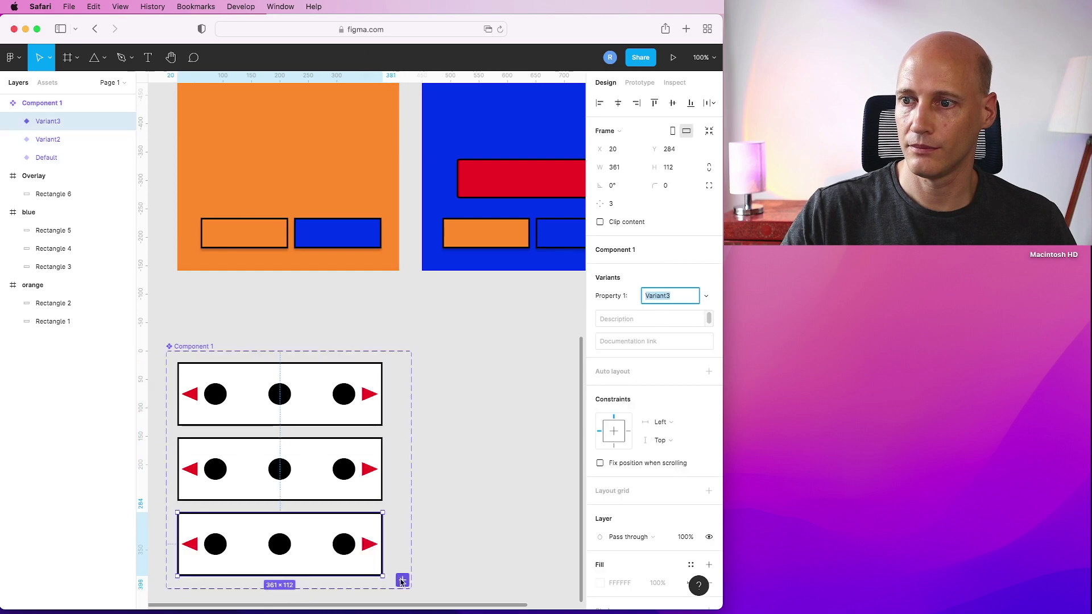
pyautogui.press('Escape')
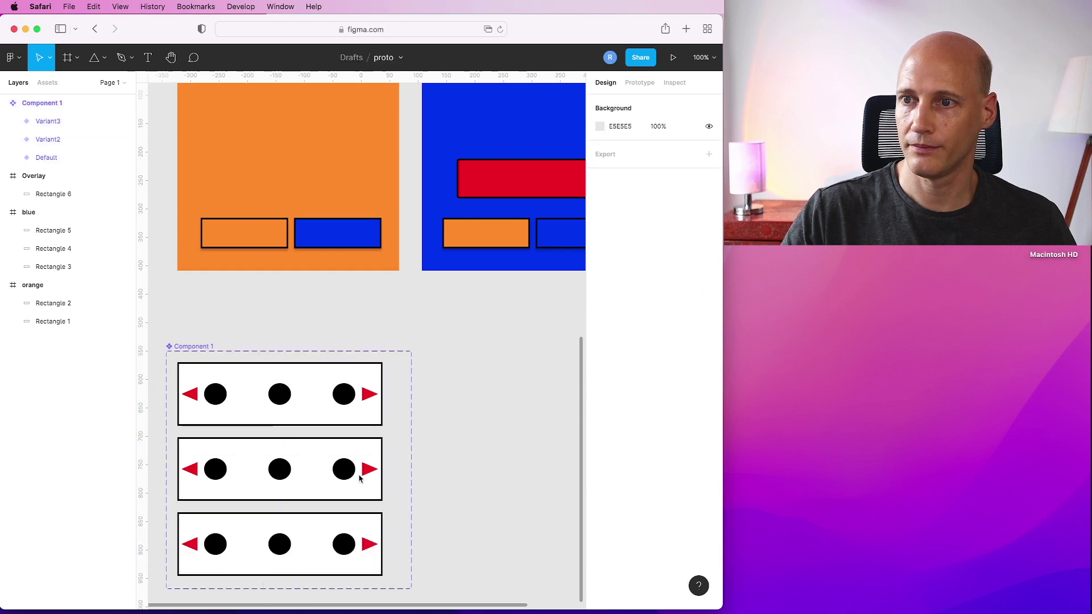
pyautogui.click(287, 378)
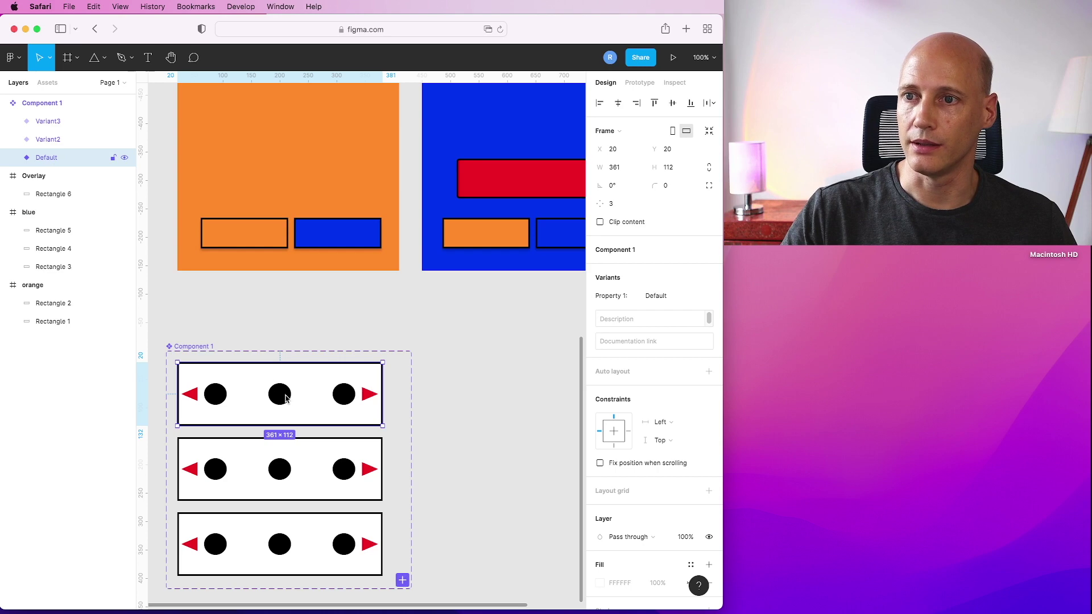
# Step: In the Default variant, hide the middle and right dots and the left arrow
pyautogui.click(12, 158)
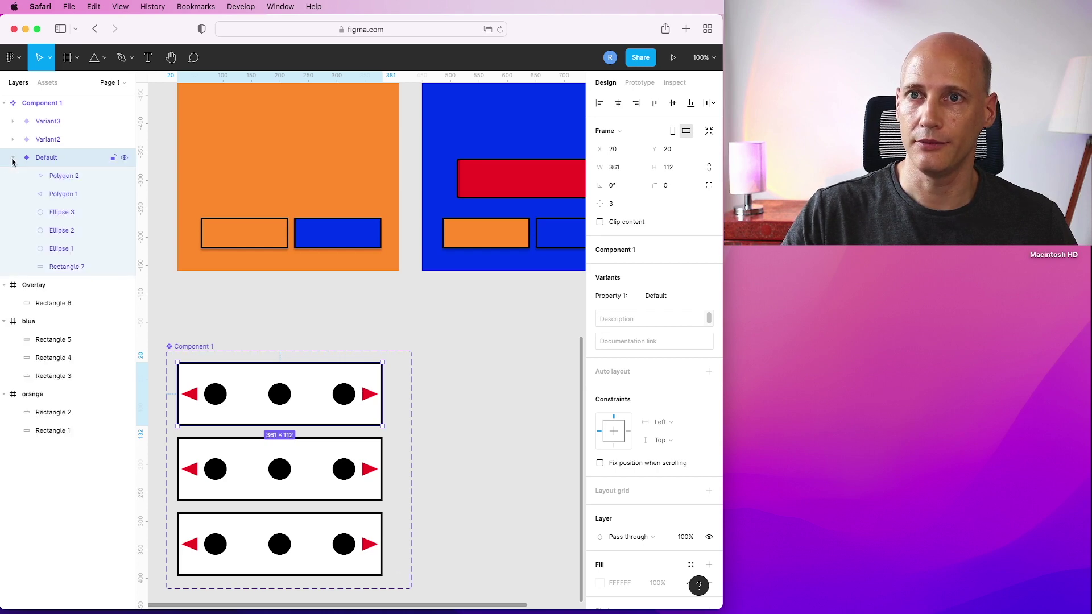
pyautogui.click(64, 214)
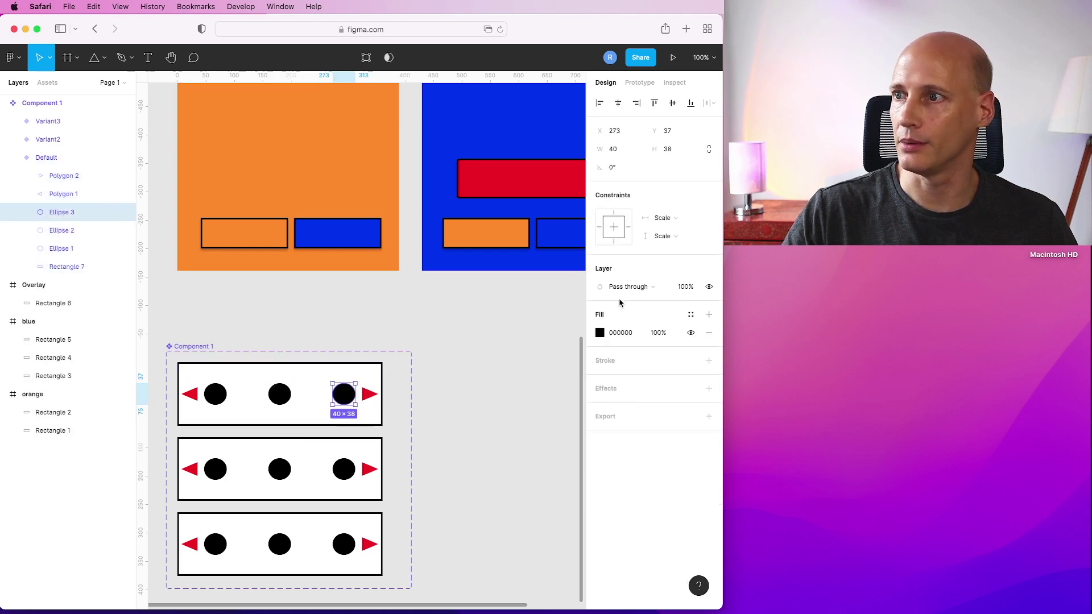
pyautogui.click(691, 332)
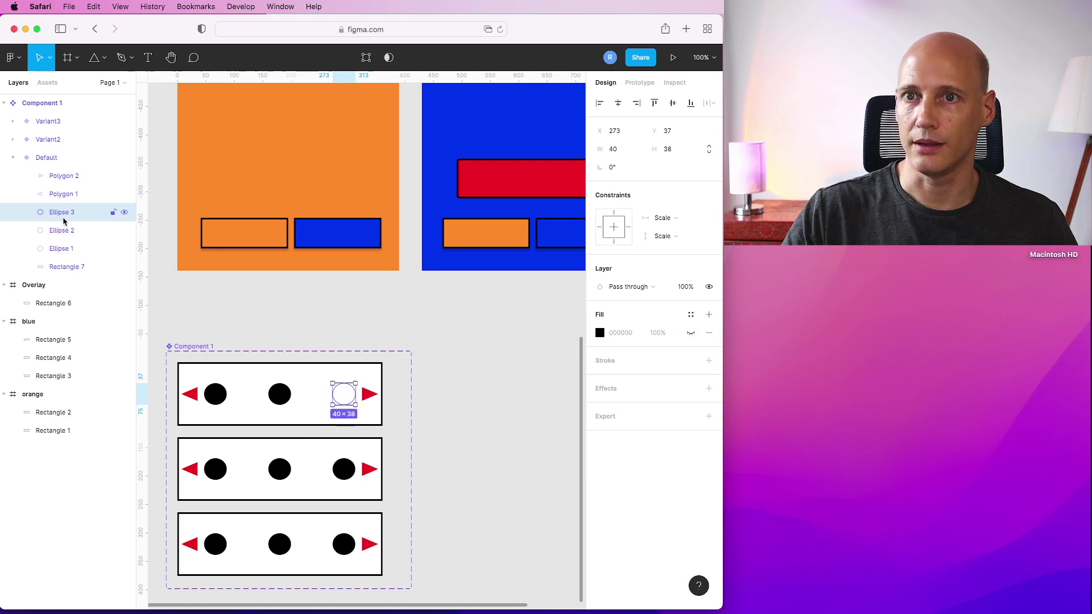
pyautogui.click(279, 394)
pyautogui.click(691, 333)
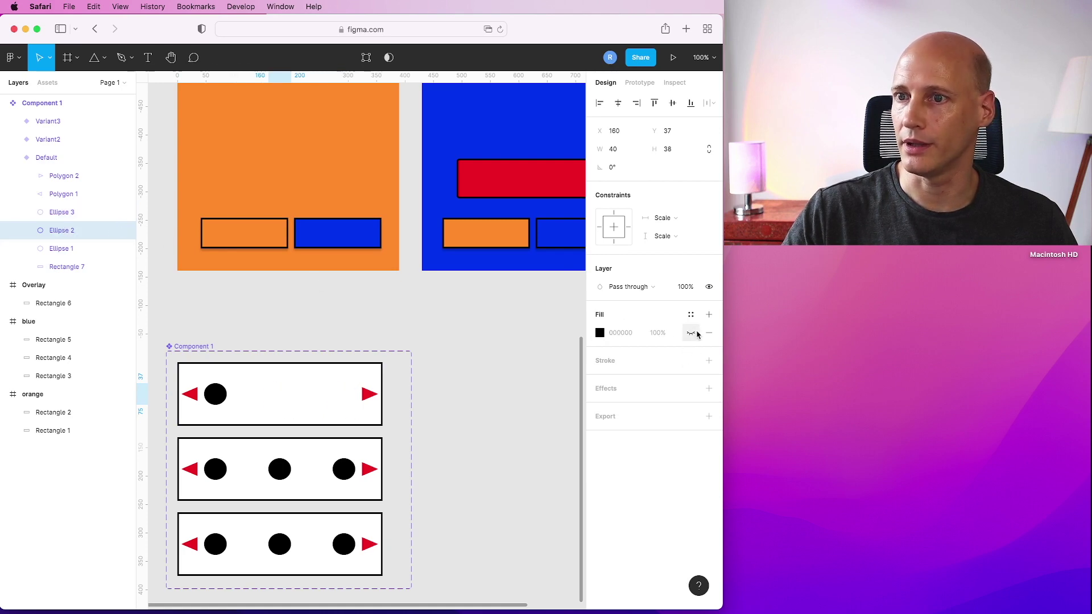
pyautogui.click(194, 393)
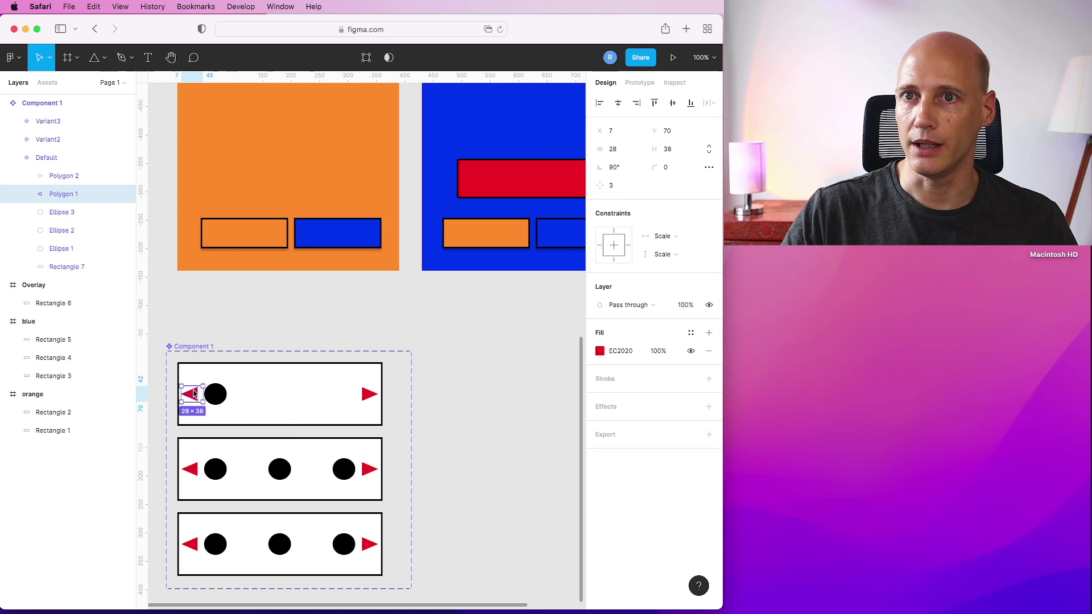
pyautogui.click(690, 351)
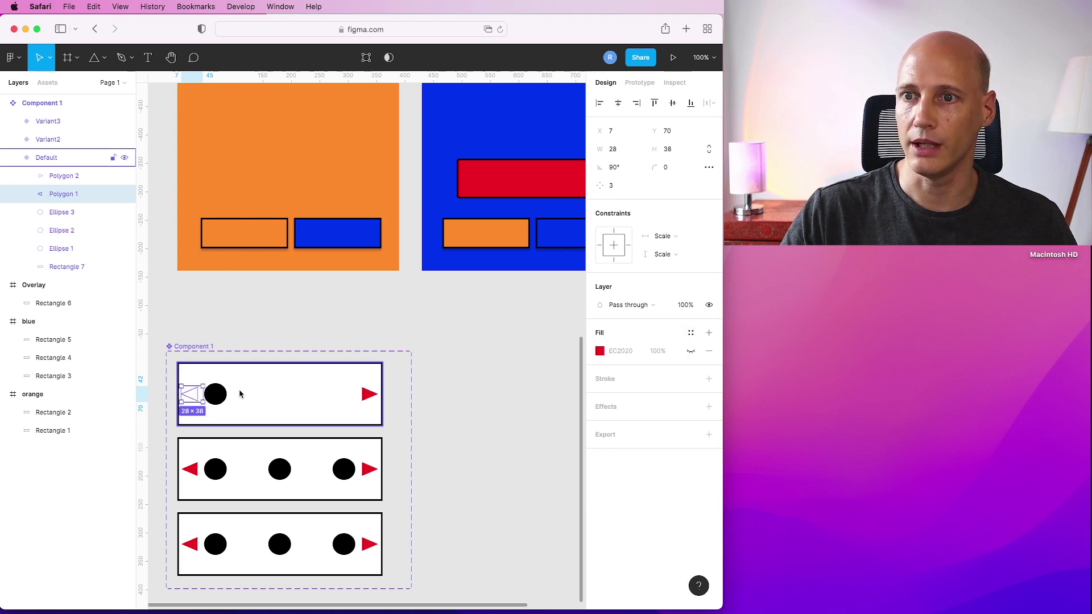
pyautogui.click(12, 158)
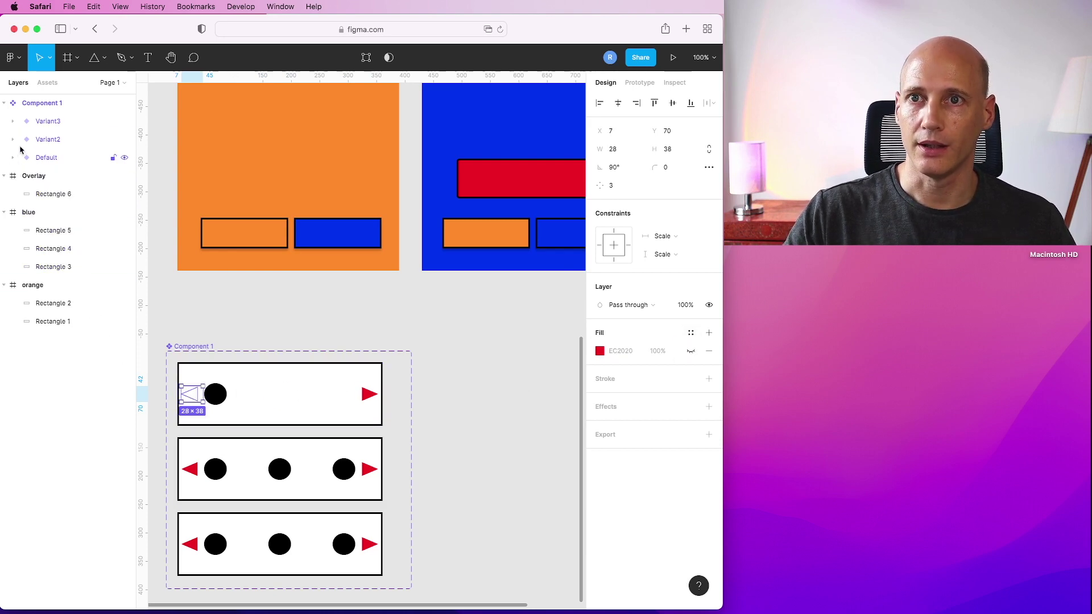
# Step: In Variant2, hide the left and right dots
pyautogui.click(14, 140)
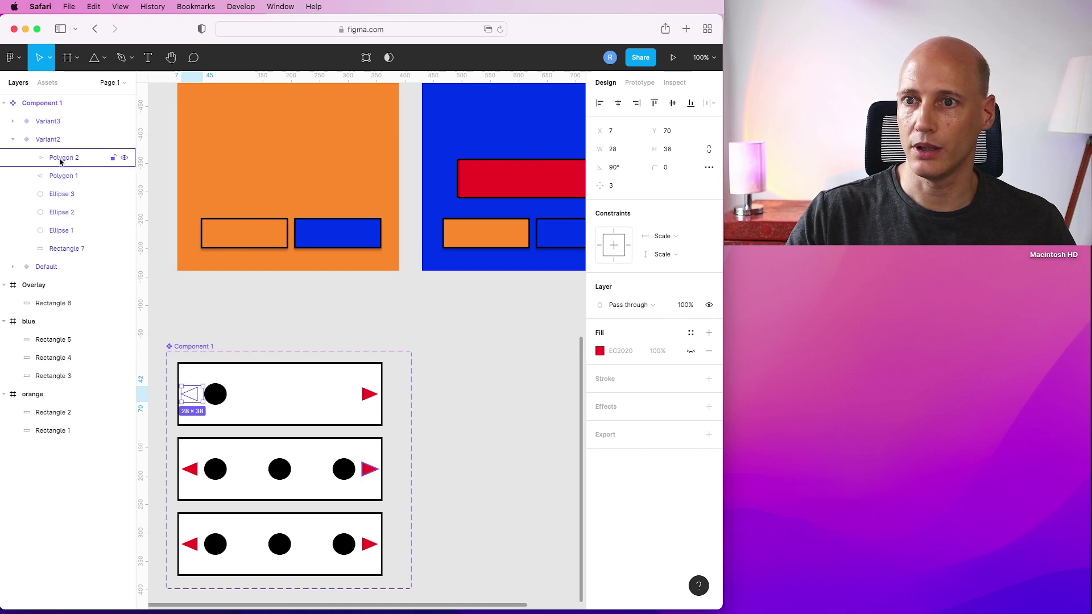
pyautogui.click(61, 178)
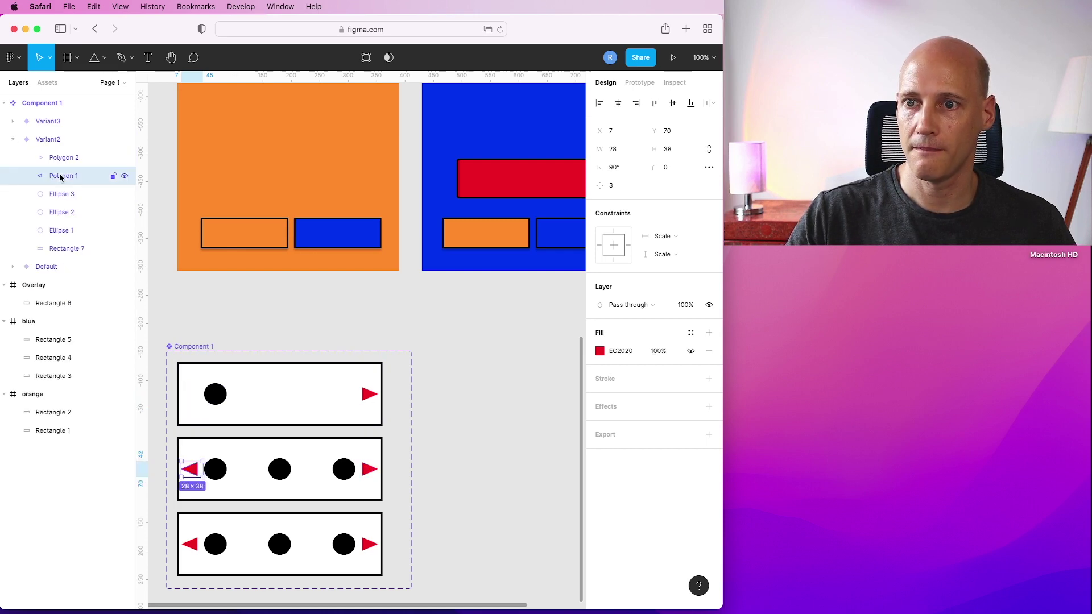
pyautogui.click(61, 194)
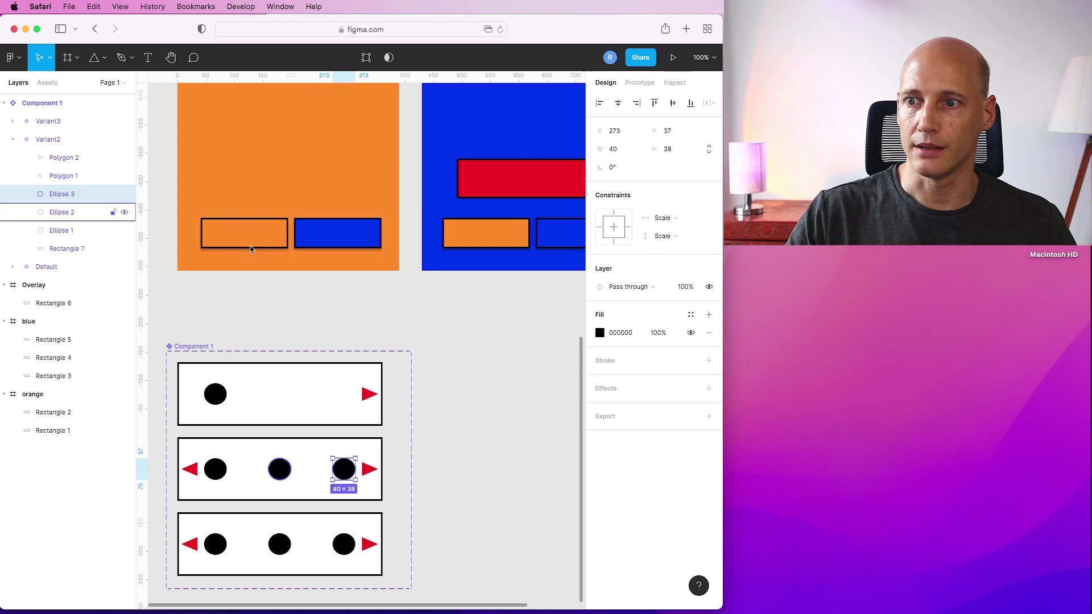
pyautogui.click(690, 332)
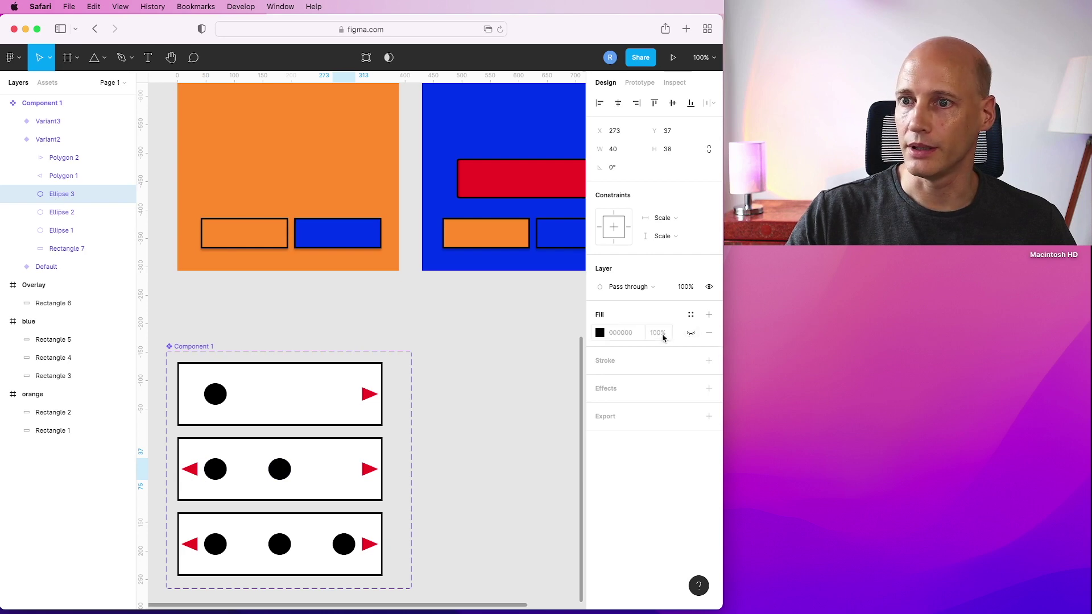
pyautogui.click(72, 232)
pyautogui.click(690, 333)
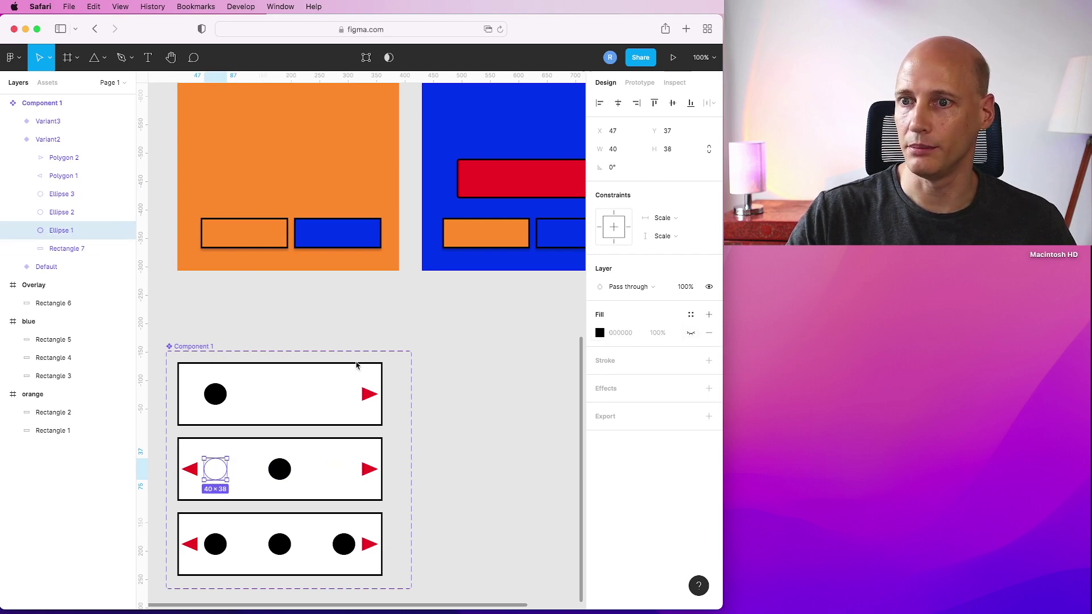
pyautogui.click(12, 139)
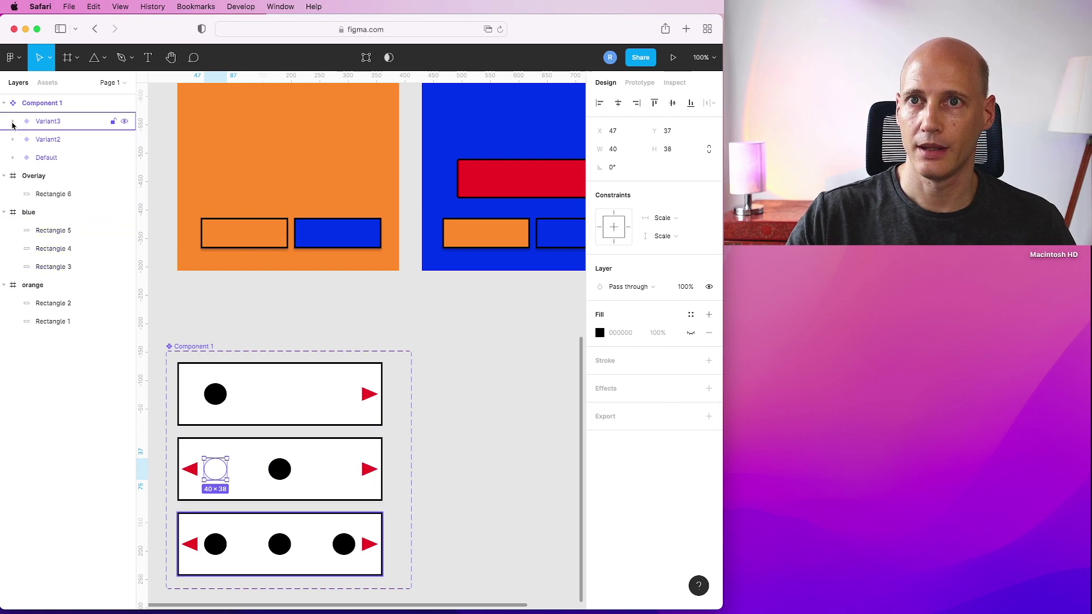
# Step: In Variant3, hide the right arrow and the left and middle dots
pyautogui.click(13, 122)
pyautogui.click(61, 139)
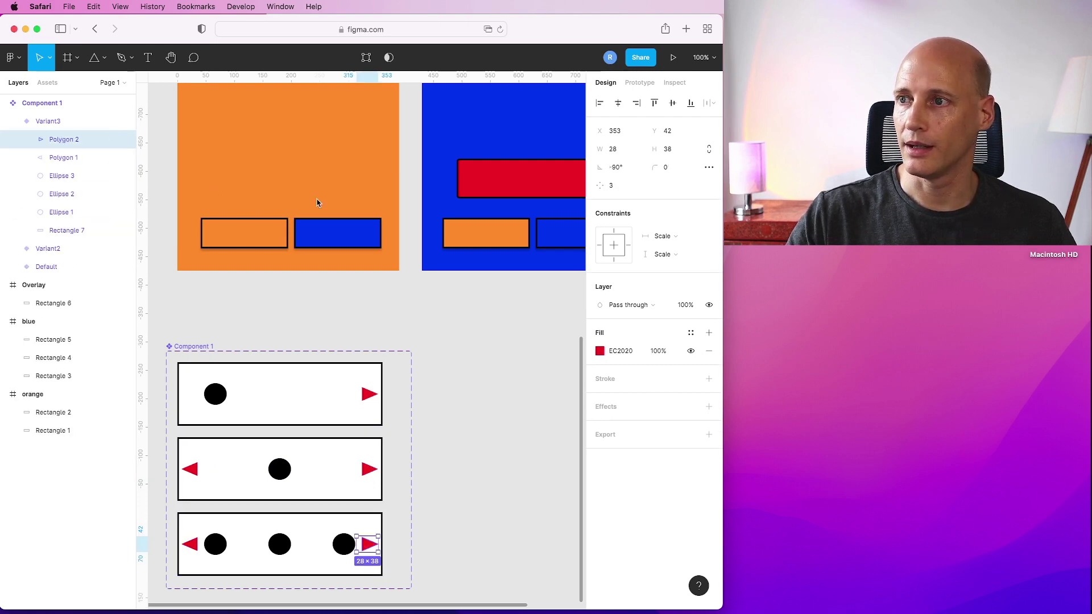
pyautogui.click(690, 352)
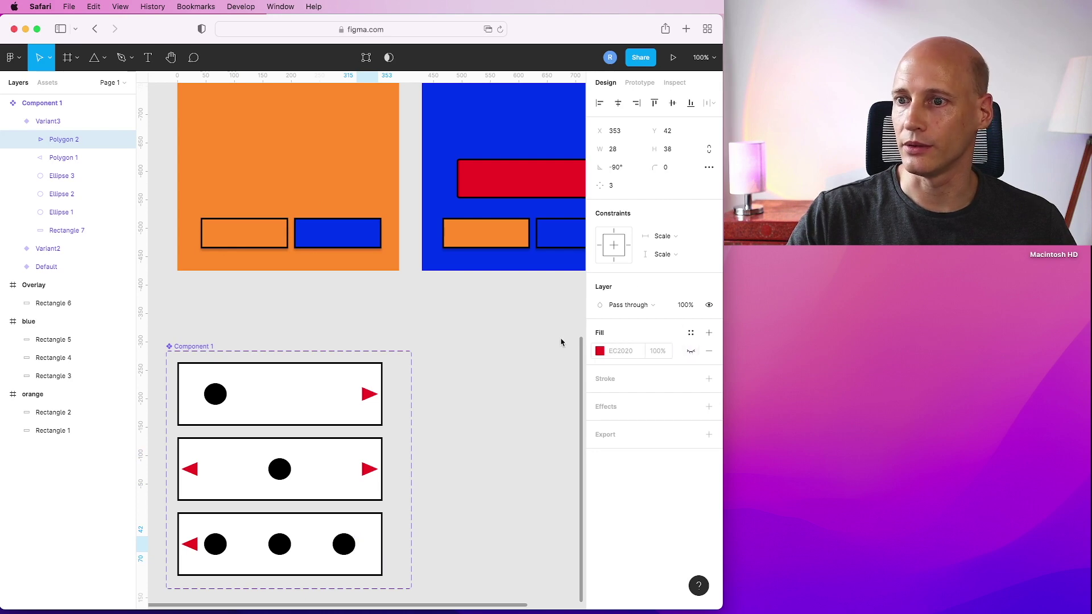
pyautogui.click(69, 181)
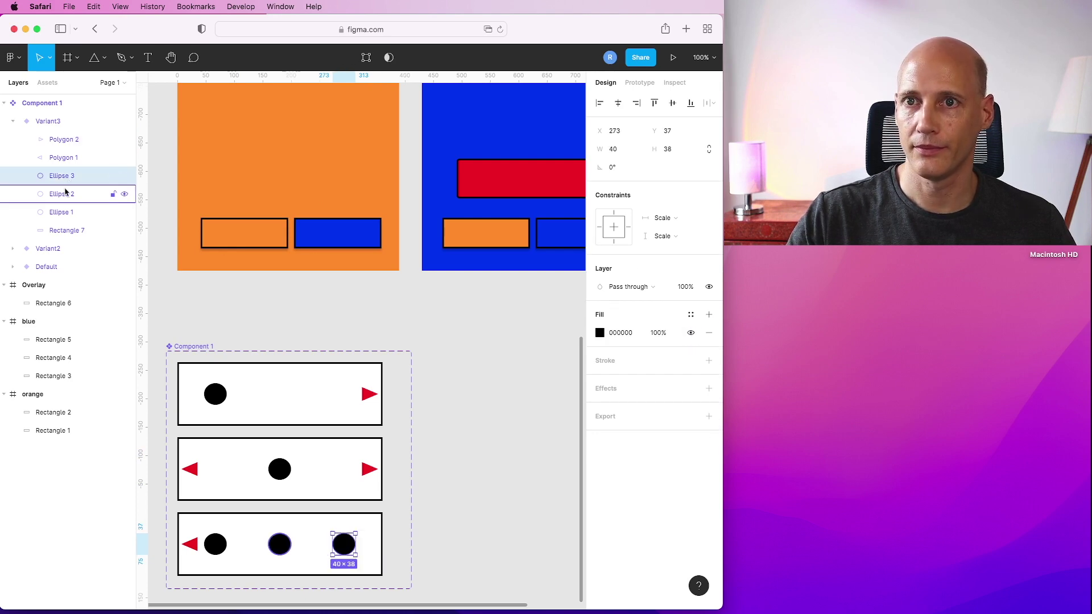
pyautogui.click(66, 195)
pyautogui.click(690, 333)
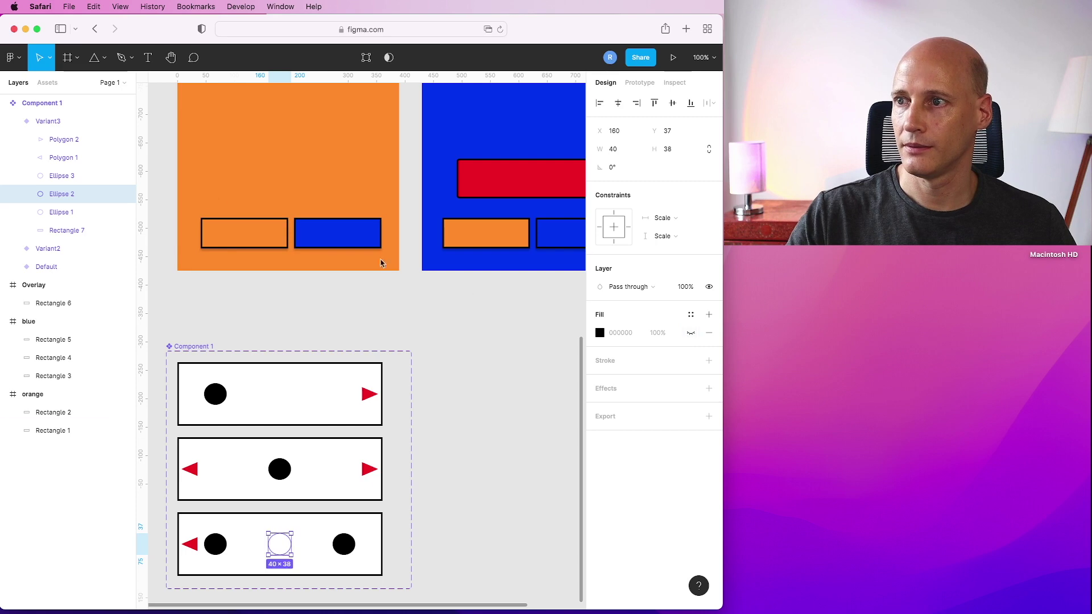
pyautogui.click(67, 212)
pyautogui.click(690, 333)
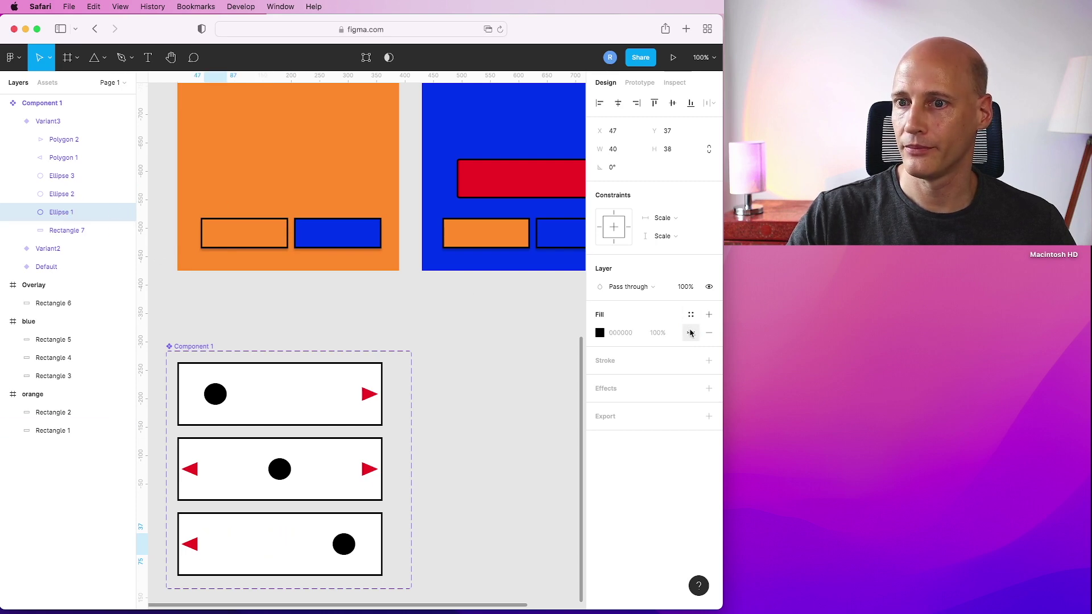
# Step: Rename the first carousel variant to 'Point=left'
pyautogui.click(489, 373)
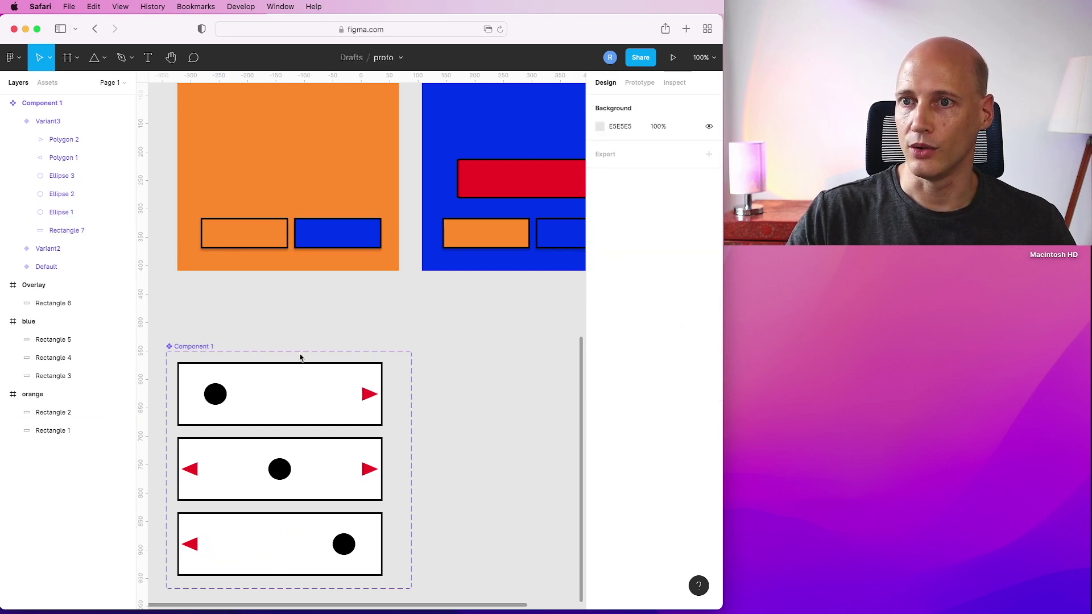
pyautogui.click(280, 380)
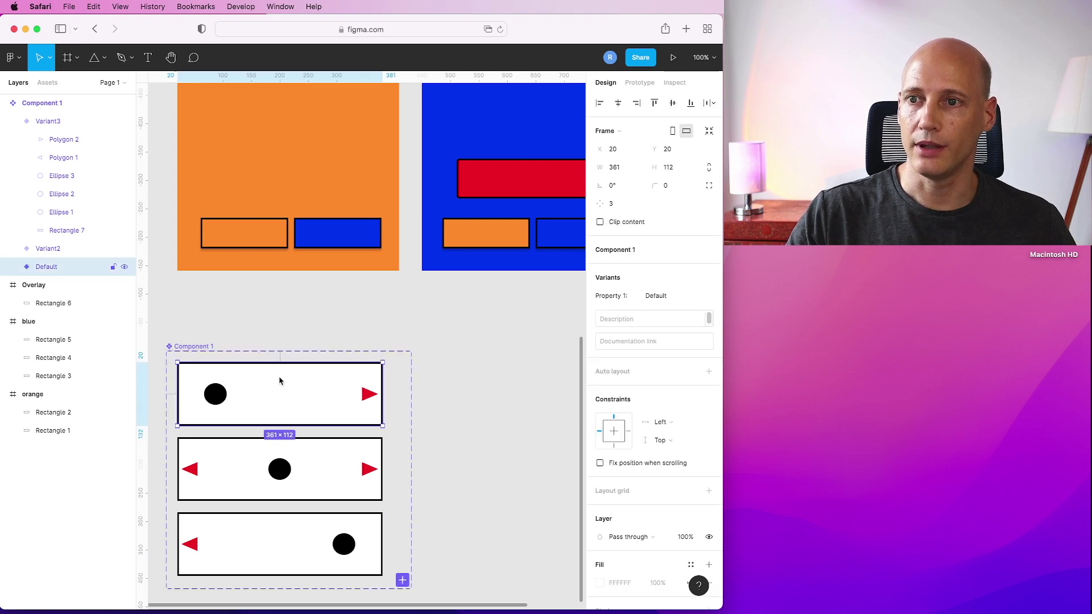
pyautogui.doubleClick(53, 268)
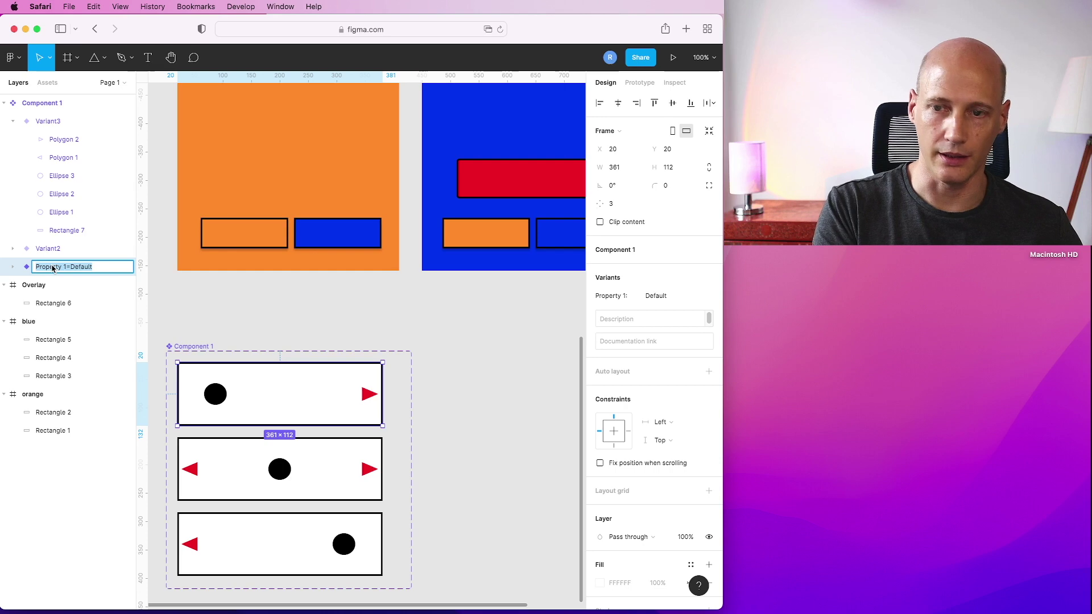
pyautogui.write('Point=lef')
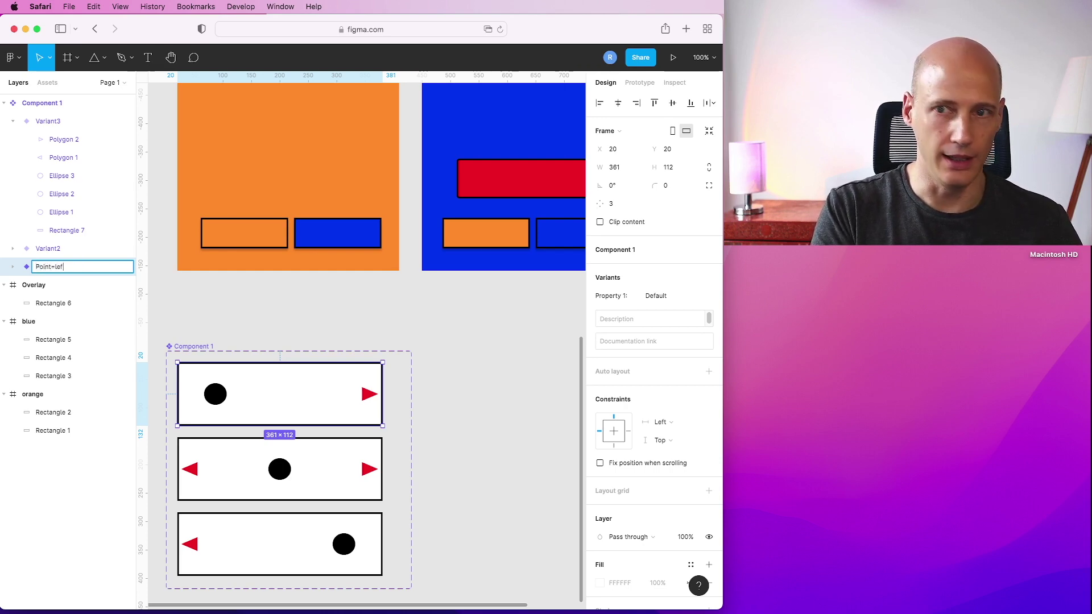
pyautogui.write('t')
pyautogui.press('Return')
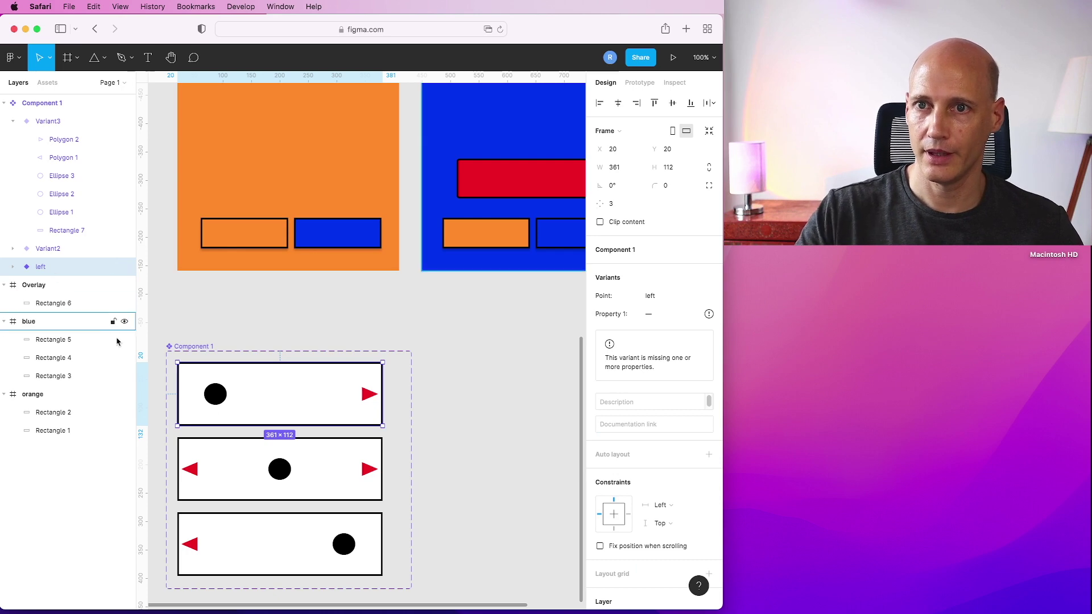
# Step: Rename the second carousel variant to 'Point=center'
pyautogui.click(239, 477)
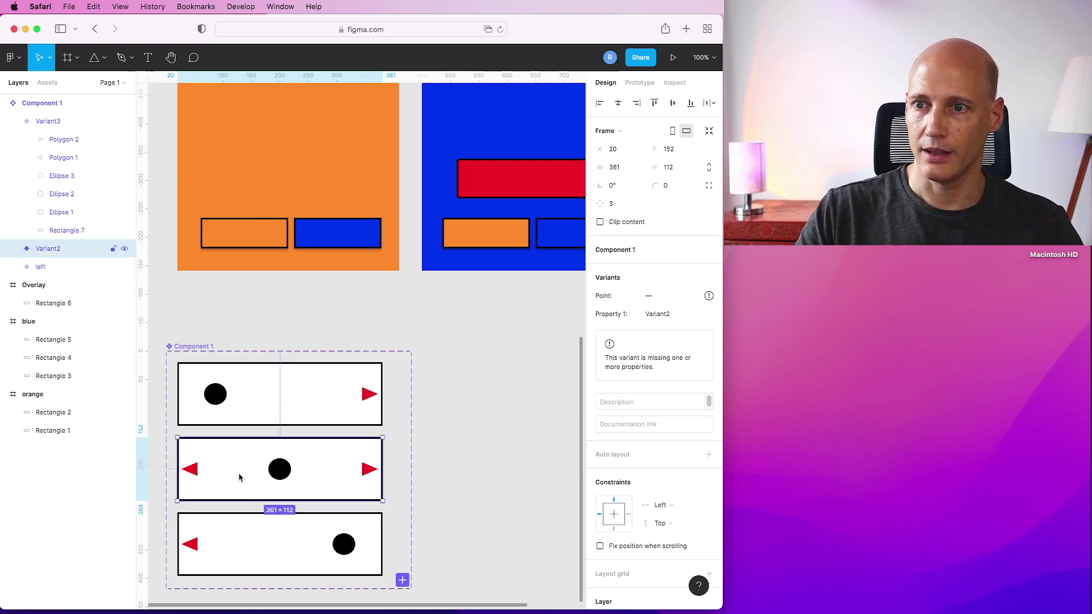
pyautogui.doubleClick(51, 249)
pyautogui.write('P')
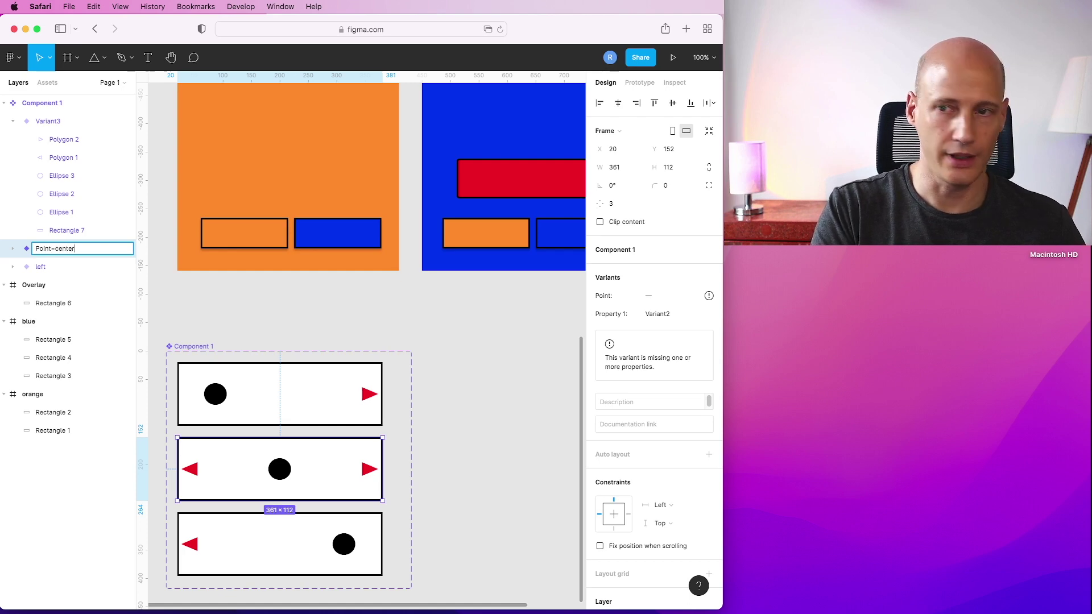
pyautogui.write('oint=center')
pyautogui.press('Return')
# Step: Rename the third carousel variant to 'Point=right'
pyautogui.click(254, 533)
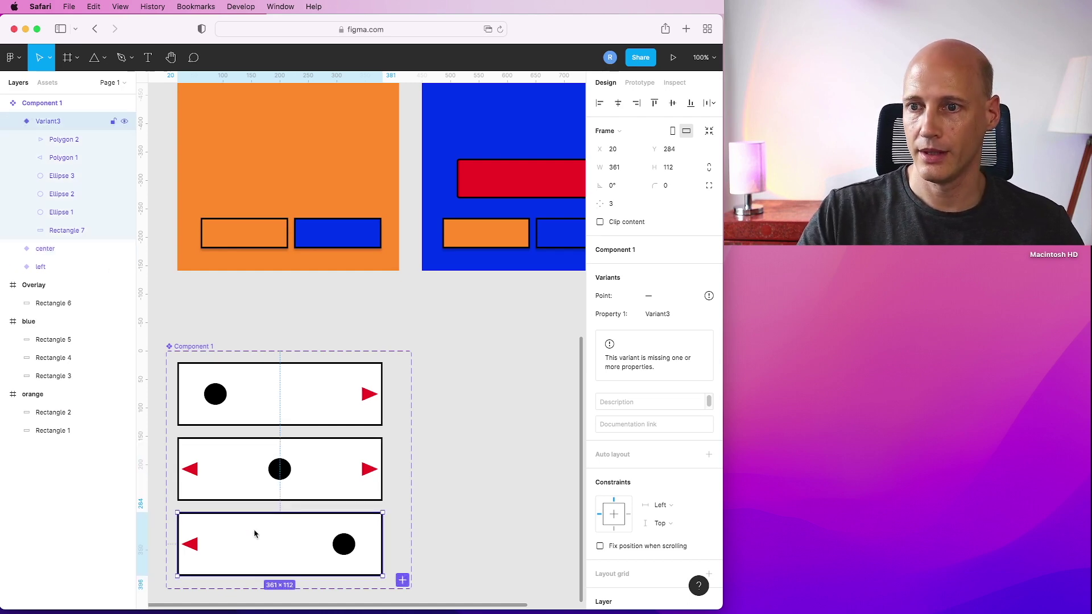
pyautogui.doubleClick(46, 122)
pyautogui.write('Point=rig')
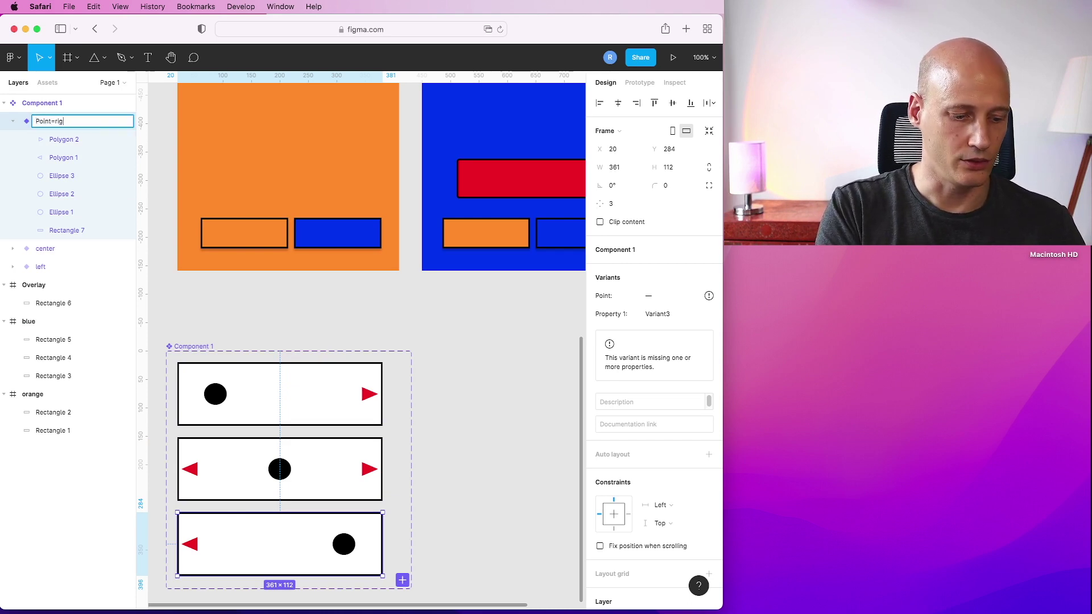
pyautogui.write('ht')
pyautogui.press('Return')
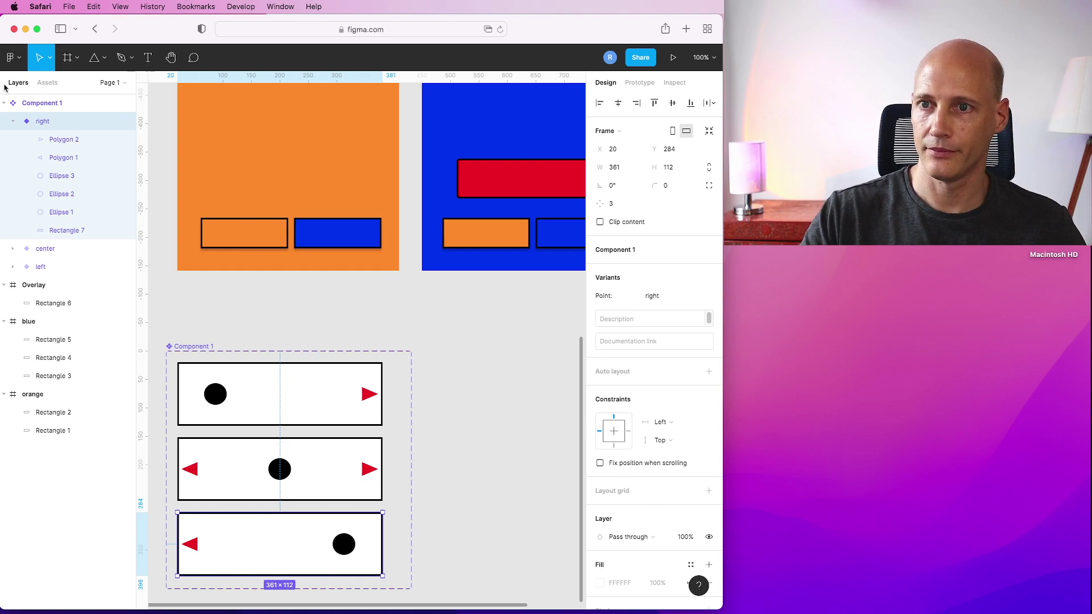
# Step: Rename the three-variant component set to 'Mover', collapse it, and zoom out to the phone frames
pyautogui.click(44, 106)
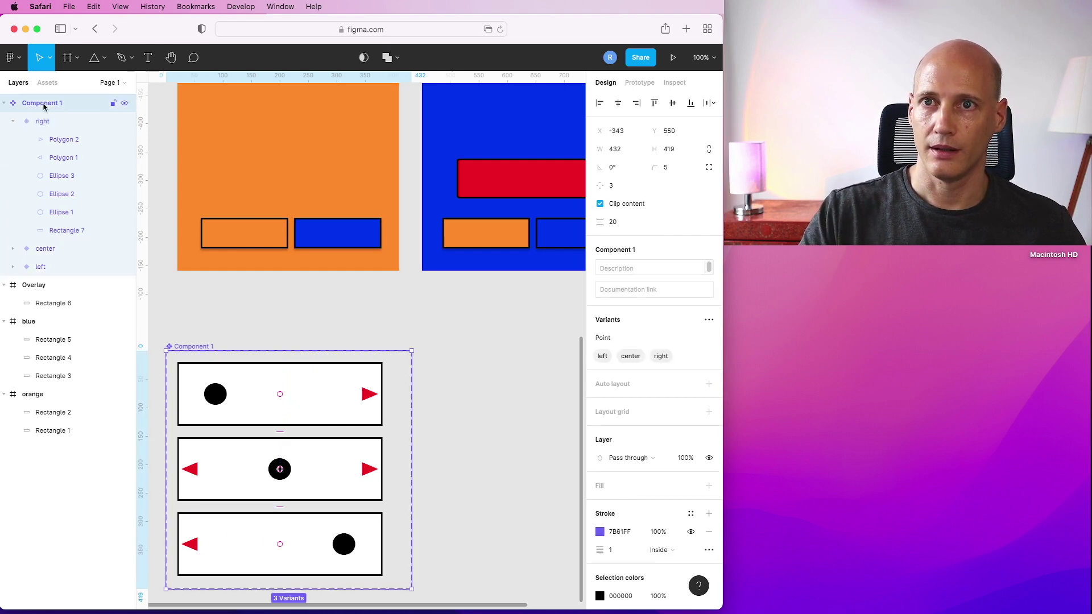
pyautogui.doubleClick(43, 106)
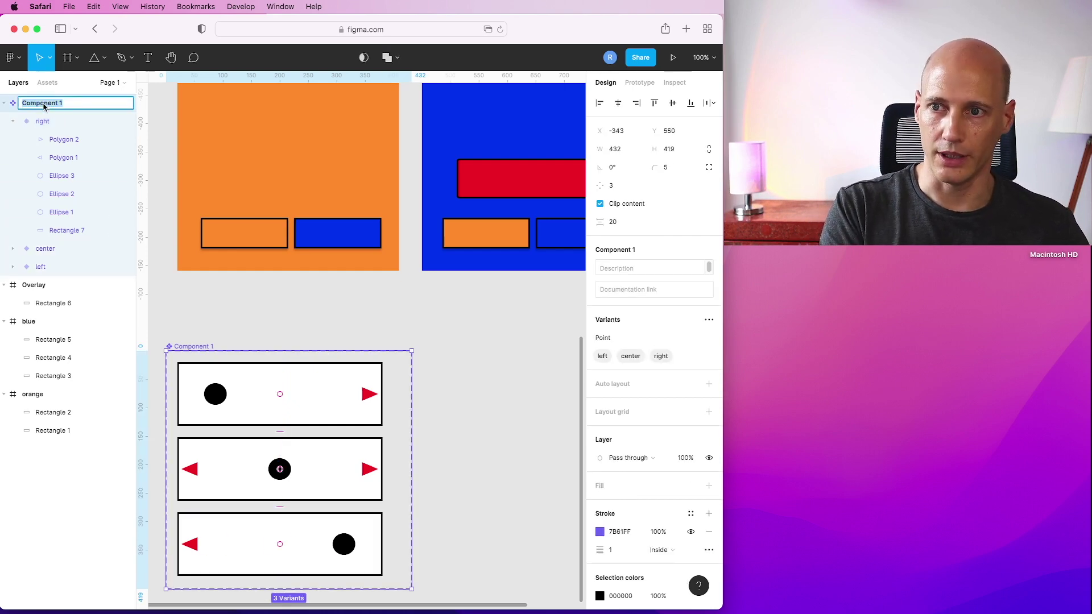
pyautogui.write('Mover')
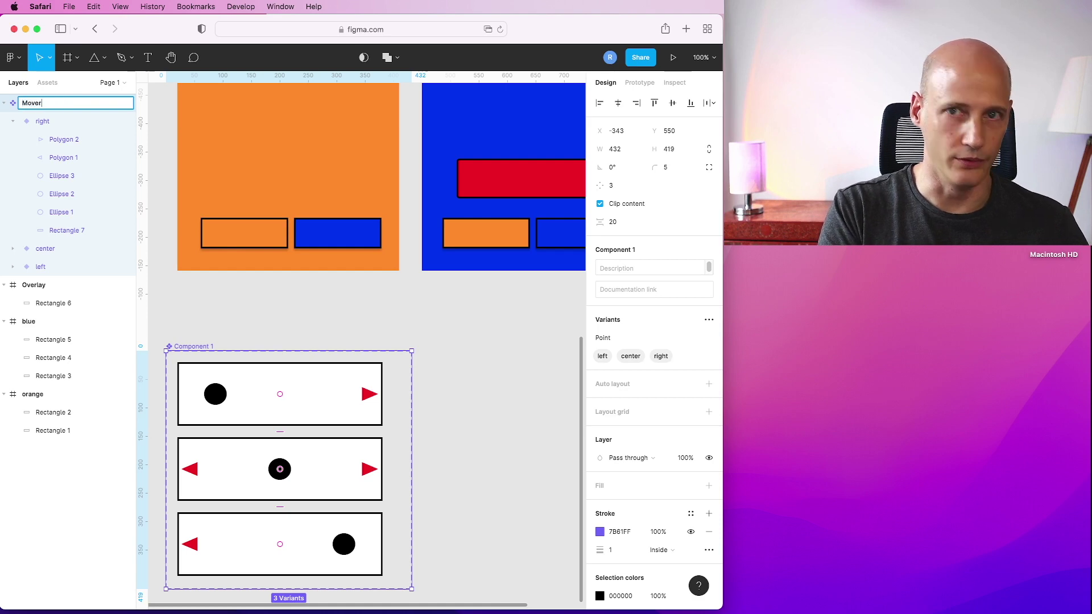
pyautogui.press('Return')
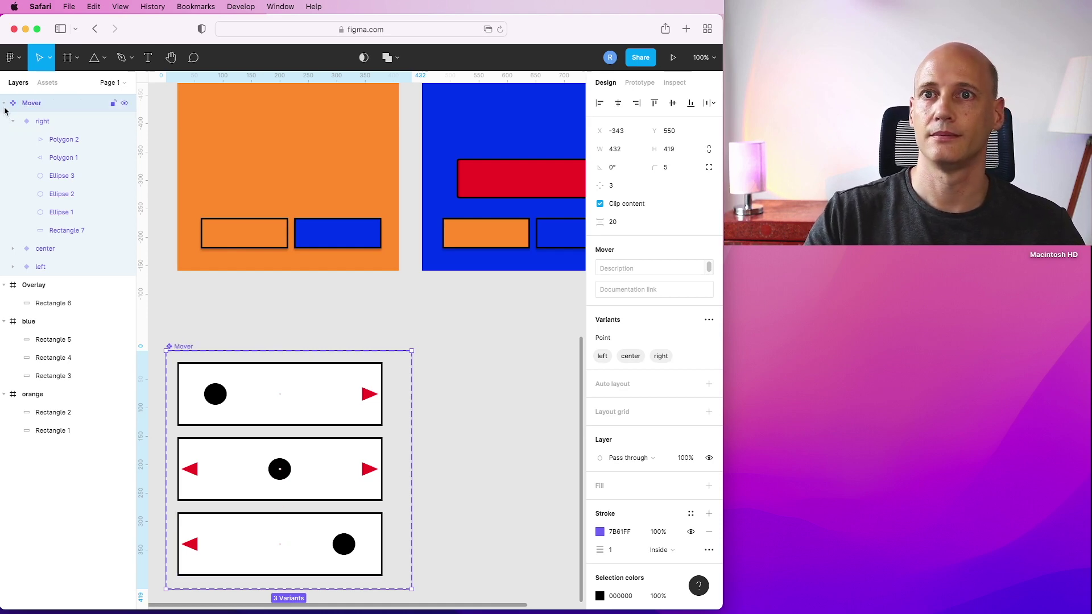
pyautogui.click(4, 103)
pyautogui.click(362, 291)
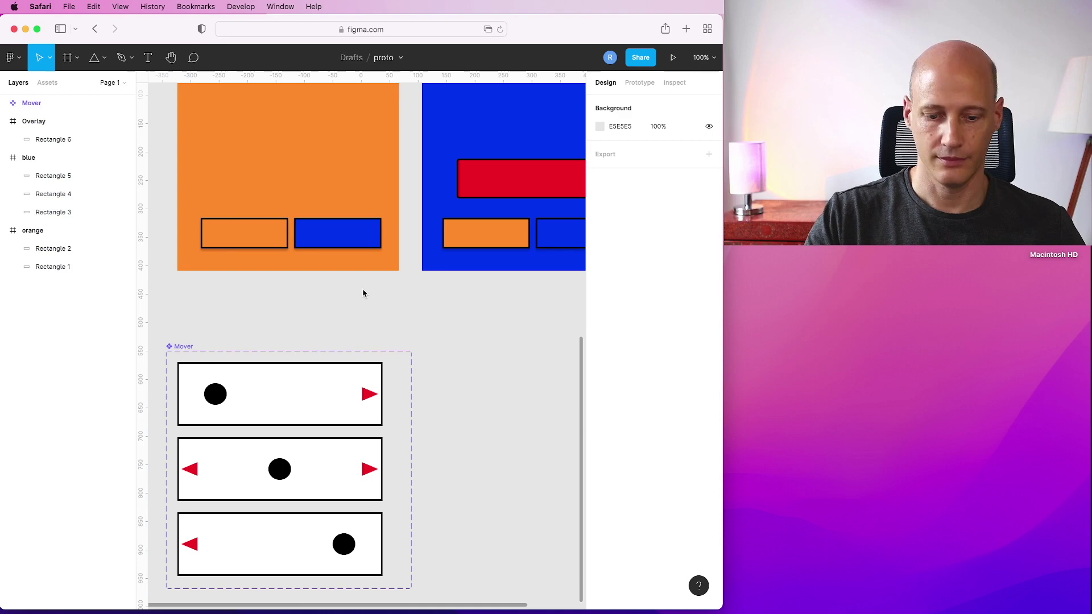
pyautogui.press('-')
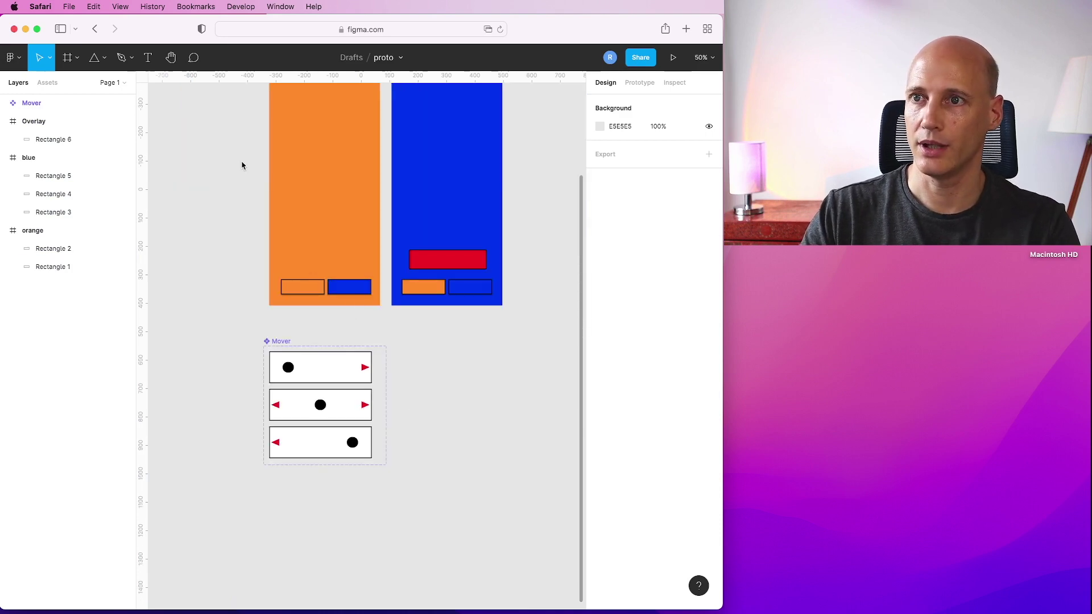
pyautogui.scroll(5, 297, 231)
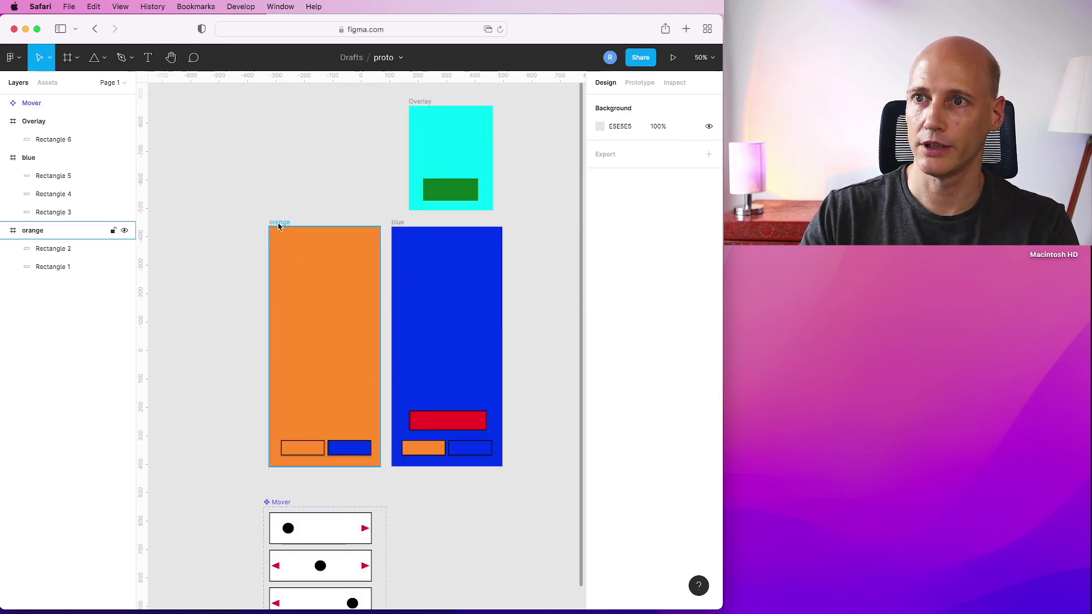
# Step: Drag a Mover instance from Local components onto the top of the orange phone frame
pyautogui.click(278, 224)
pyautogui.click(47, 82)
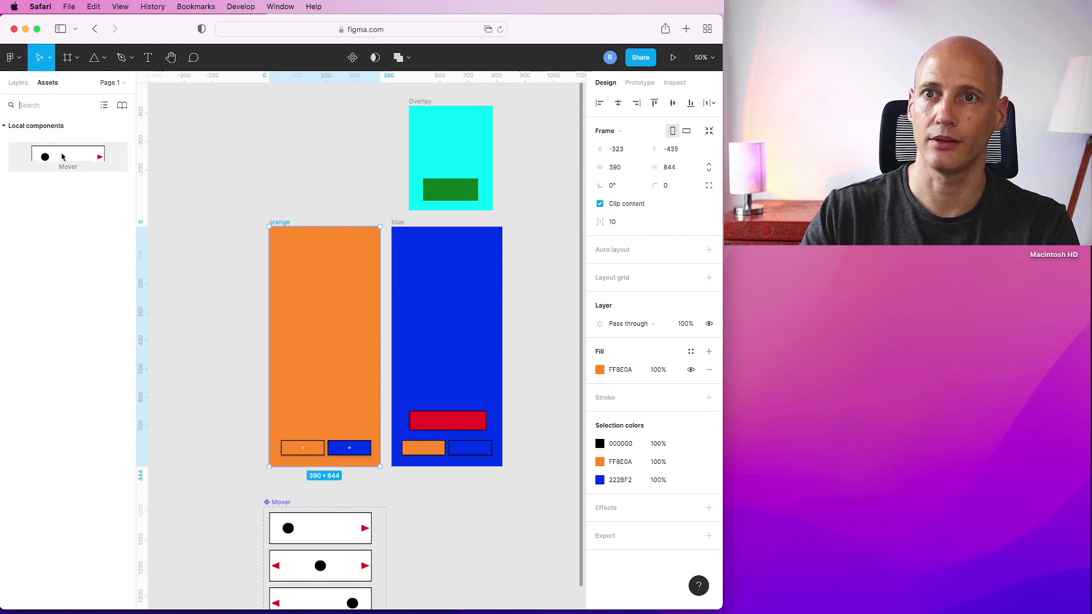
pyautogui.moveTo(63, 155); pyautogui.dragTo(324, 317)
pyautogui.click(212, 253)
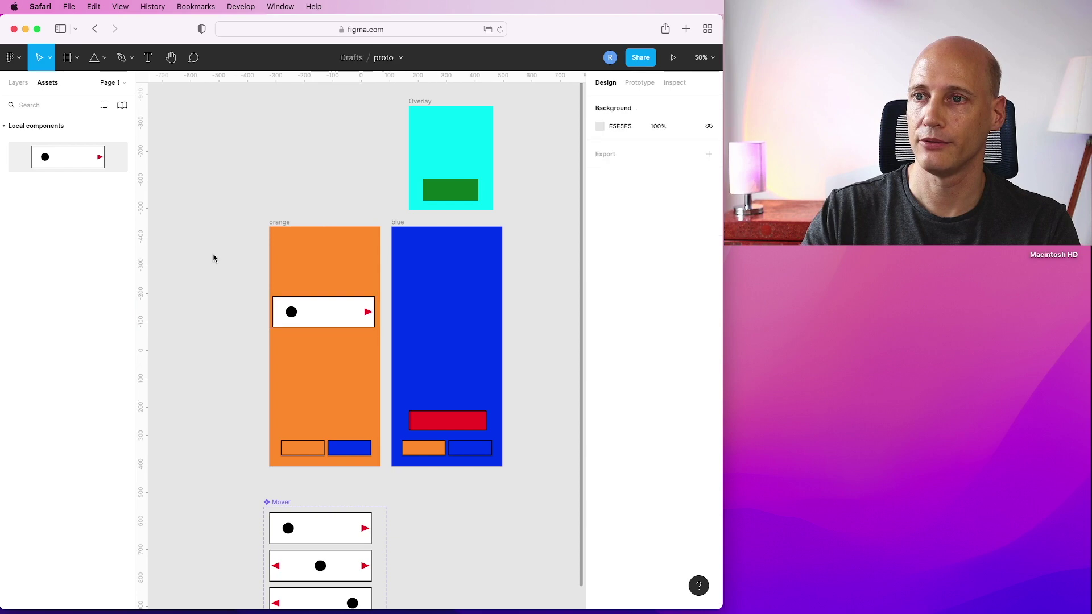
pyautogui.click(338, 318)
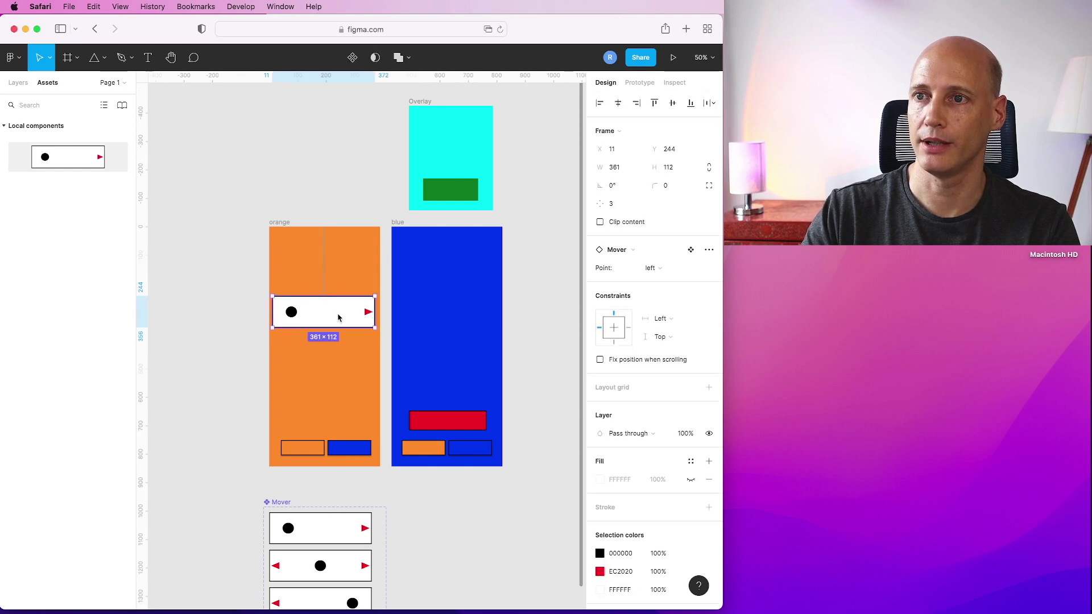
pyautogui.click(246, 364)
pyautogui.scroll(-5, 247, 370)
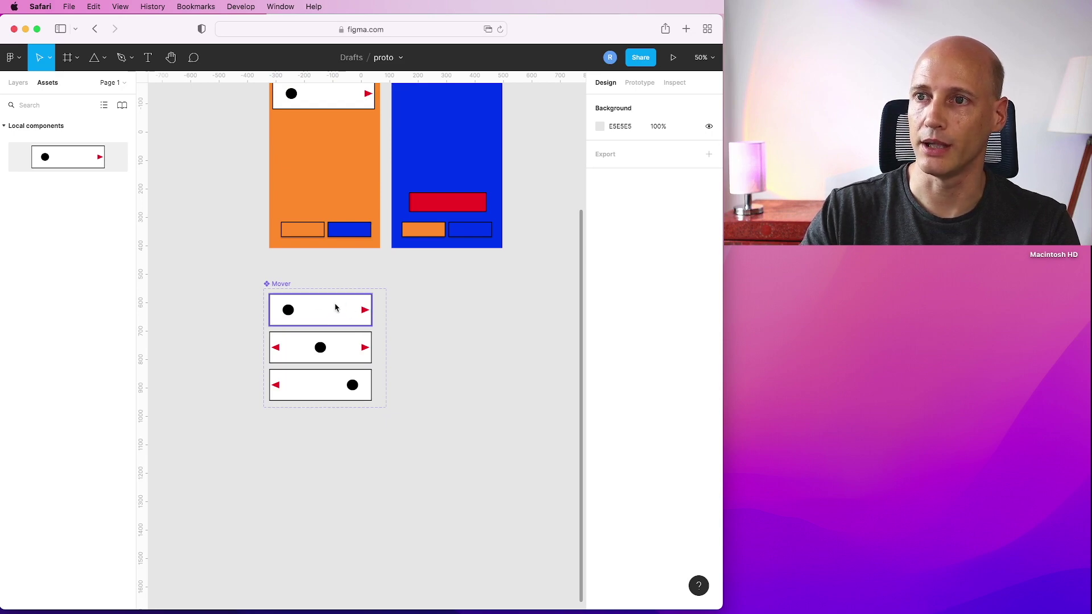
# Step: Give the right variant's left arrow an On tap interaction that changes Mover to Point: center
pyautogui.hotkey('shift', '0')
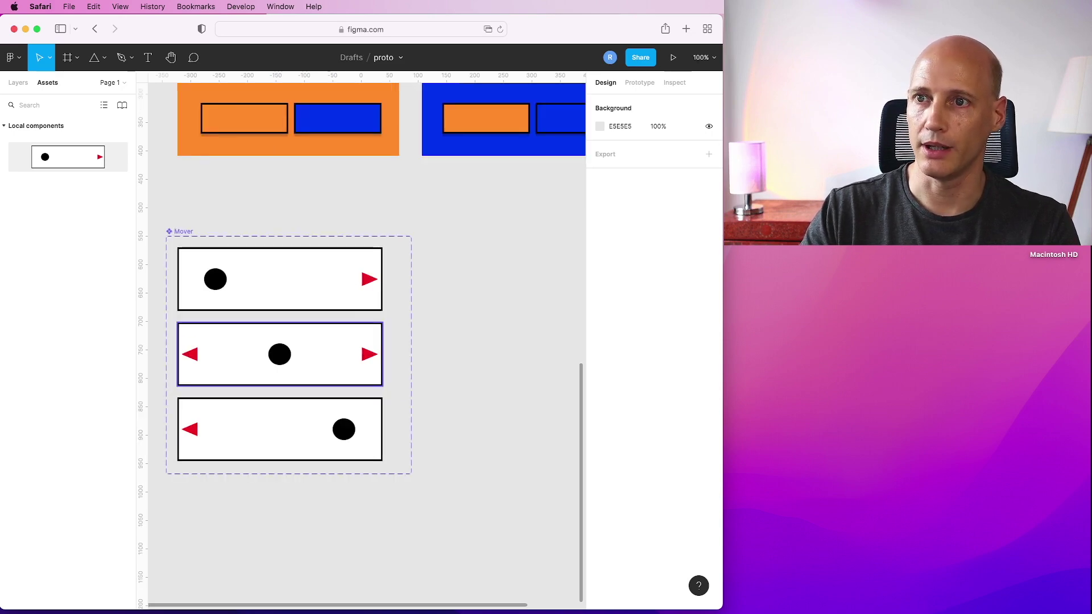
pyautogui.click(369, 282)
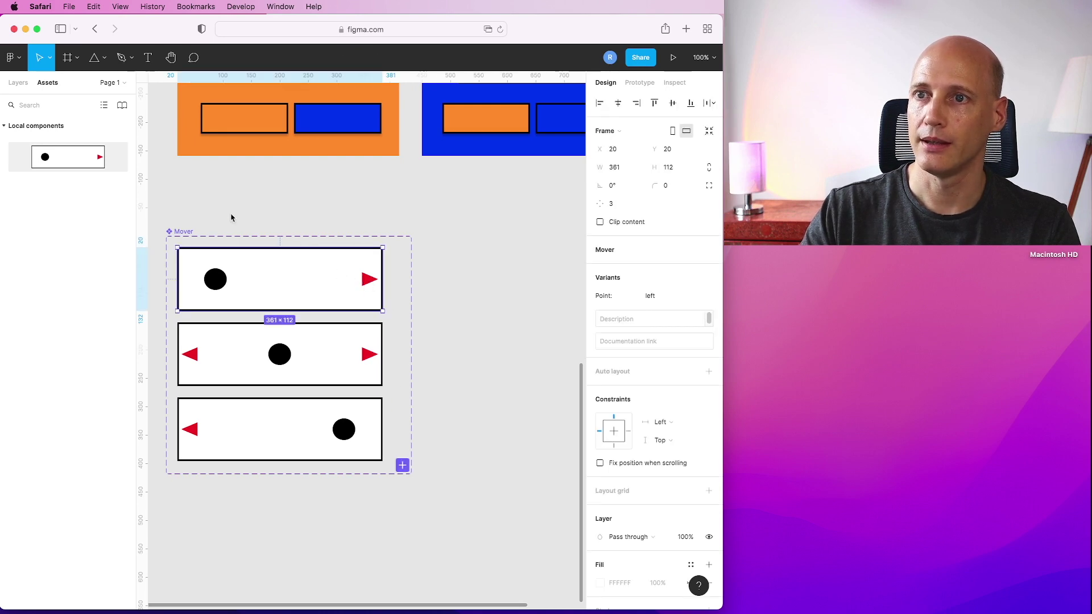
pyautogui.click(18, 82)
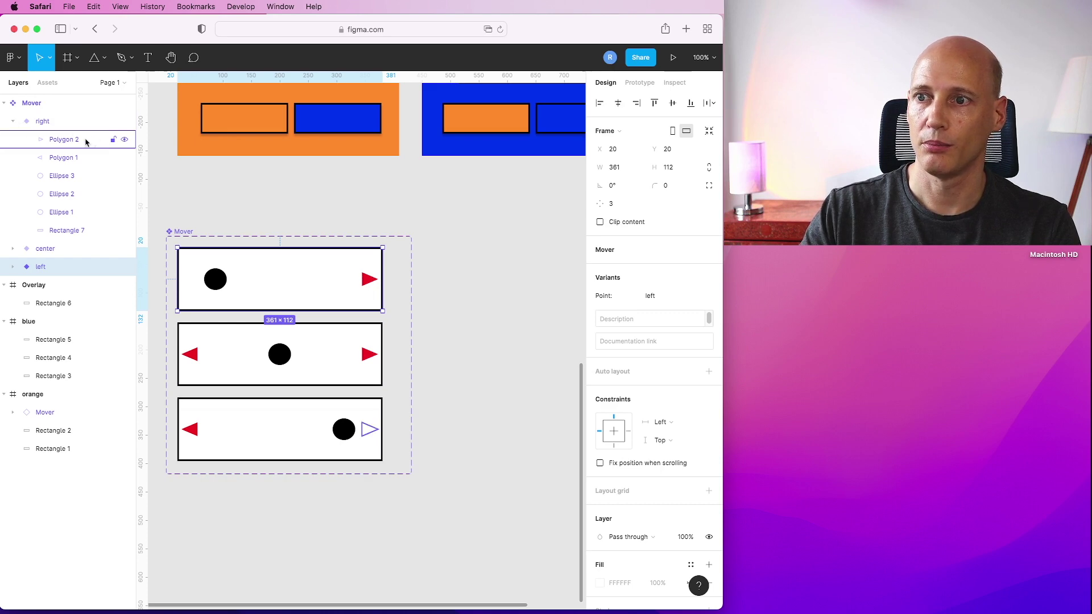
pyautogui.click(78, 159)
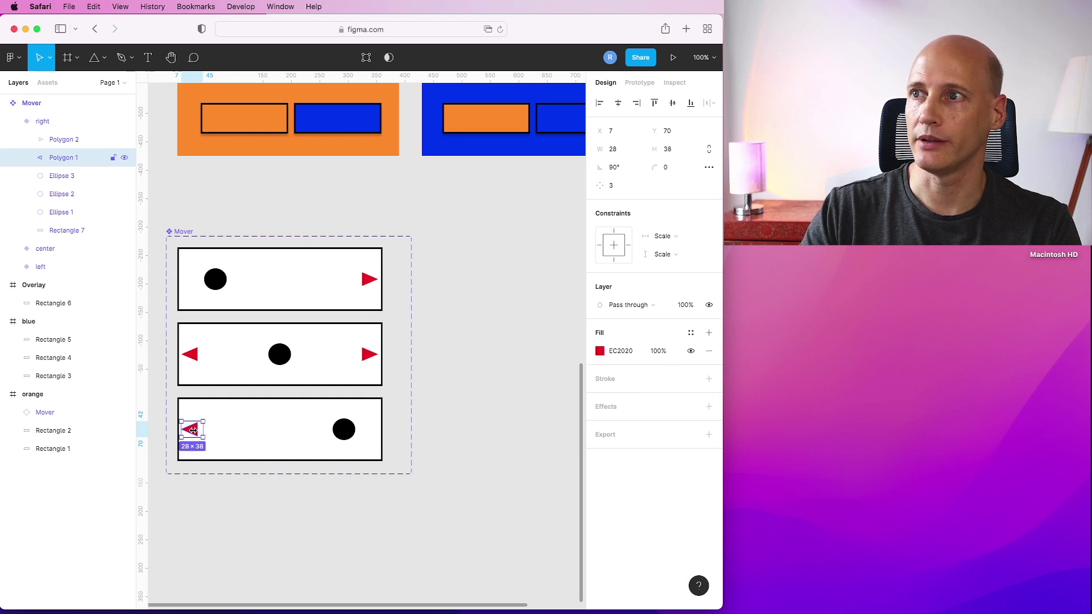
pyautogui.click(641, 84)
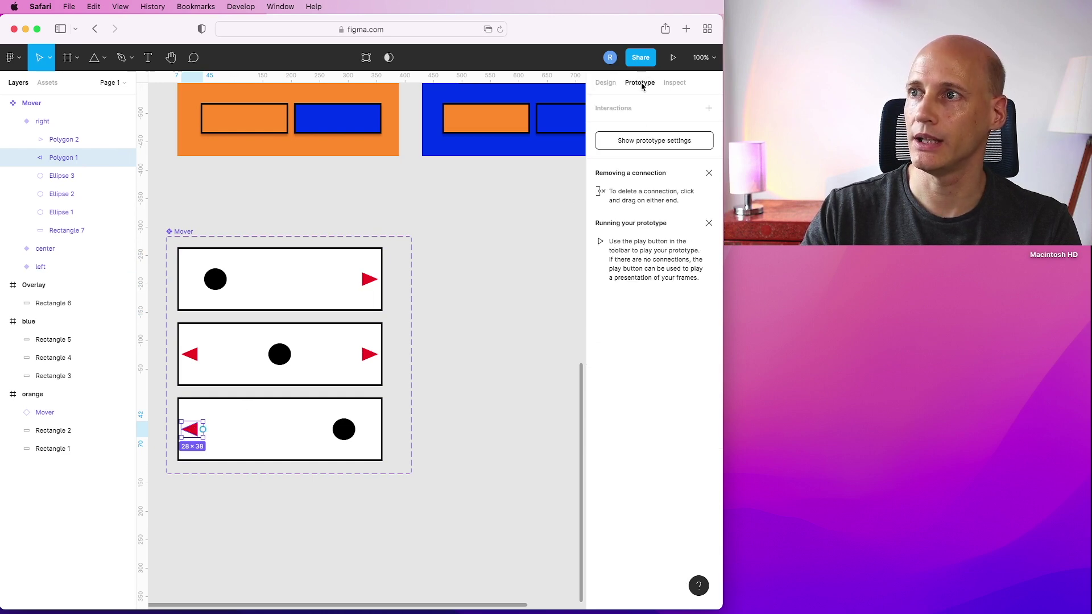
pyautogui.click(708, 108)
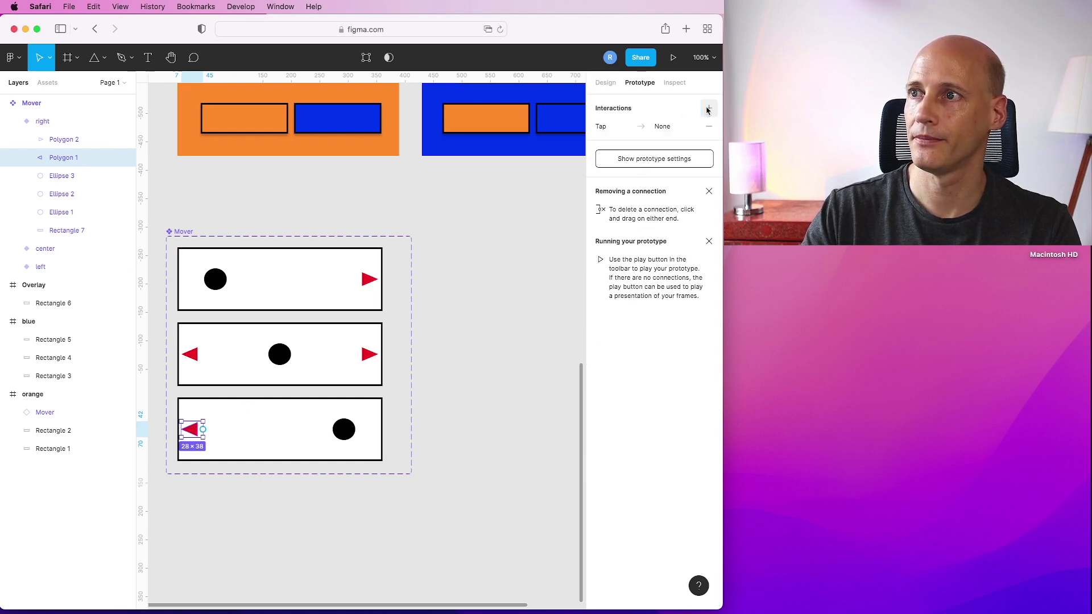
pyautogui.click(664, 128)
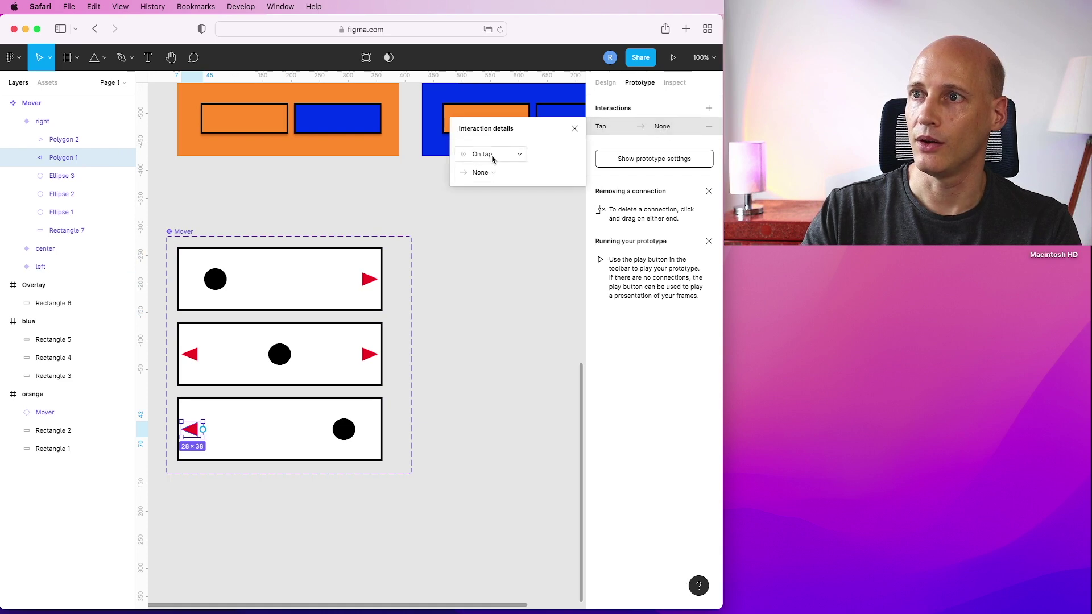
pyautogui.click(493, 172)
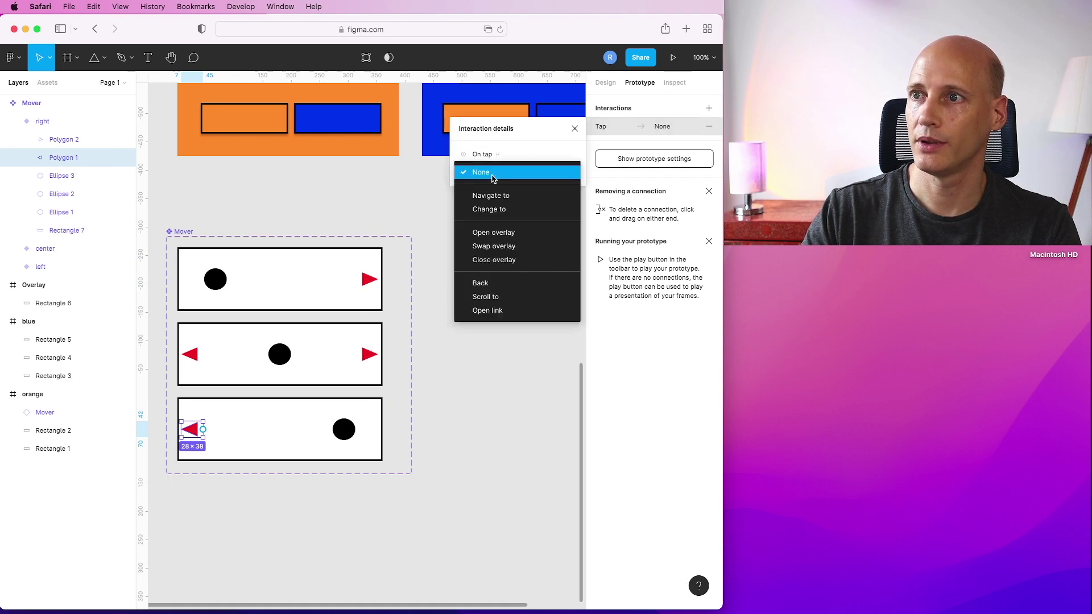
pyautogui.click(494, 210)
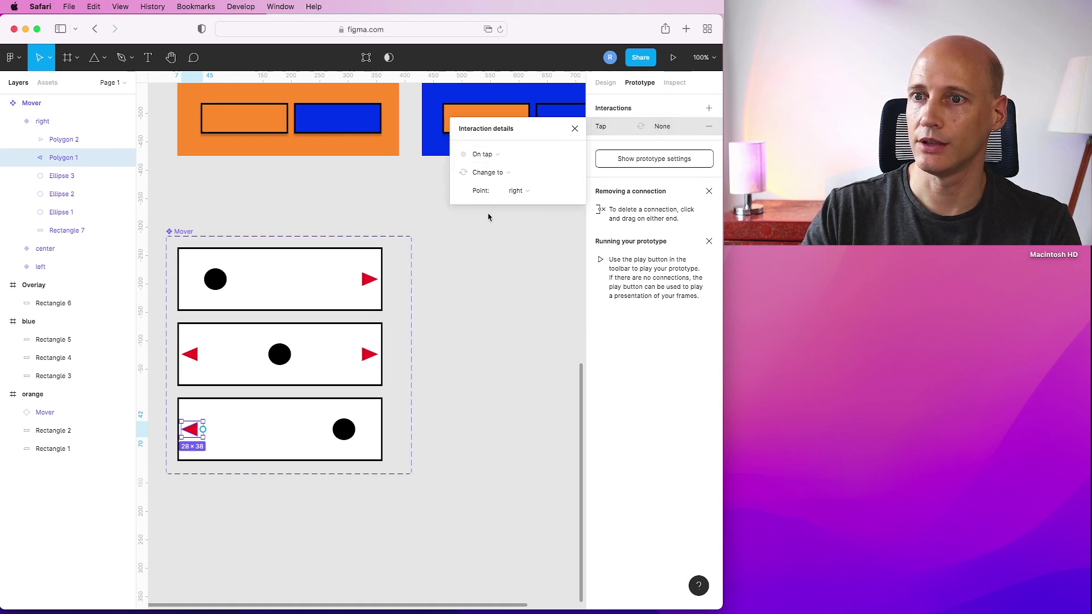
pyautogui.click(531, 191)
pyautogui.click(540, 177)
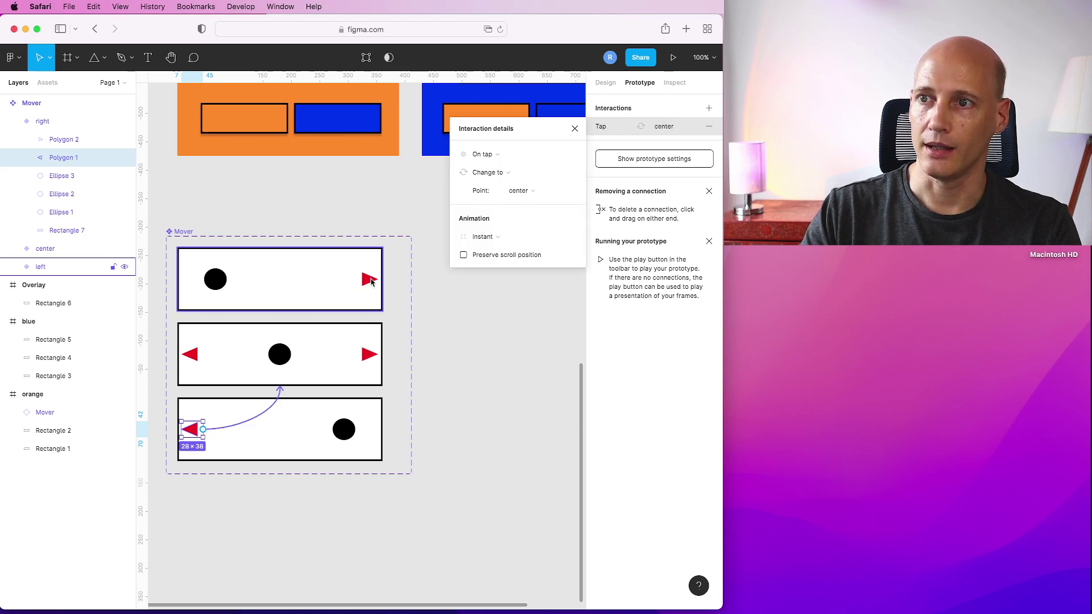
# Step: Add the same tap-to-center Change to interaction on the left variant's right arrow
pyautogui.click(370, 282)
pyautogui.click(15, 267)
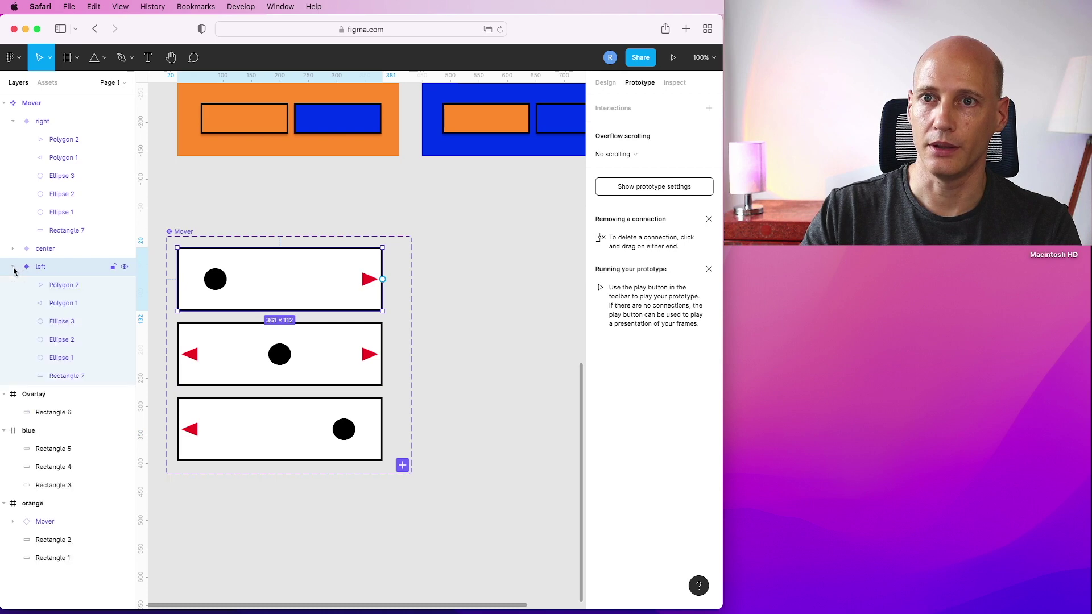
pyautogui.click(51, 291)
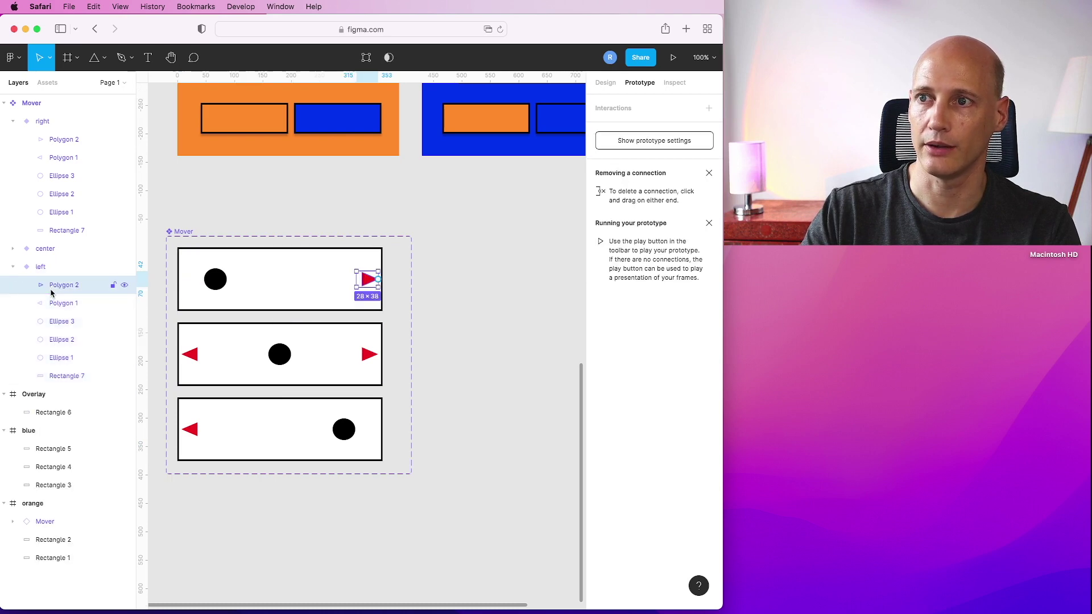
pyautogui.click(708, 108)
pyautogui.click(659, 126)
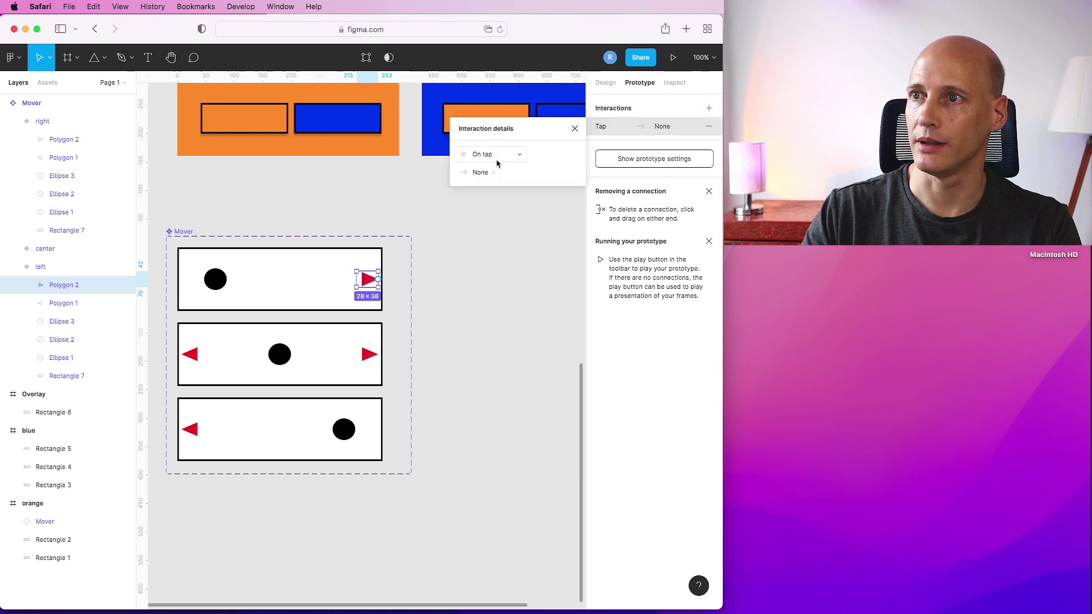
pyautogui.click(480, 172)
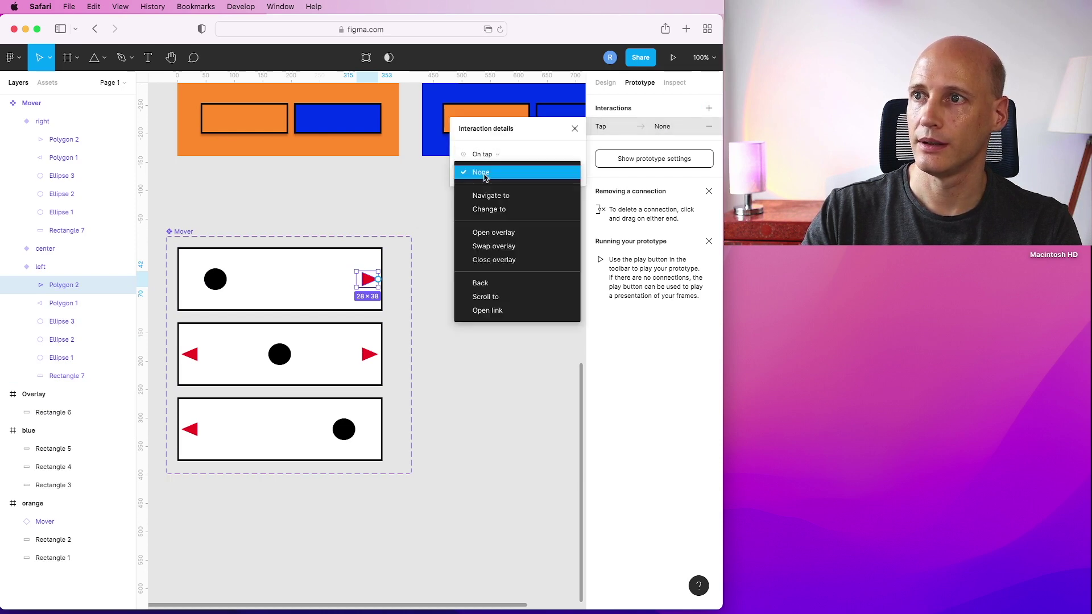
pyautogui.click(486, 210)
pyautogui.click(513, 191)
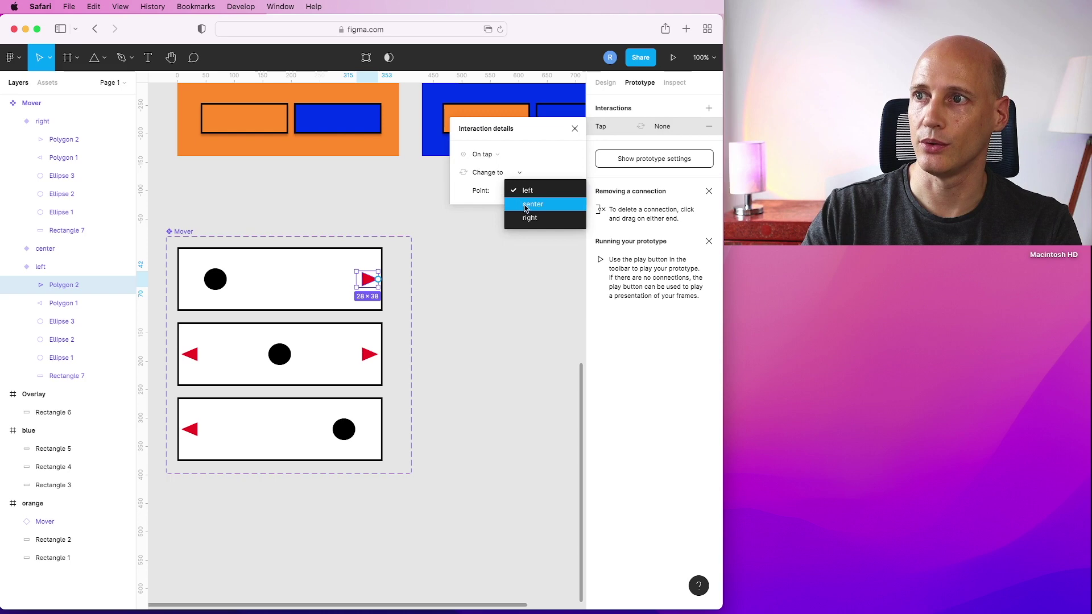
pyautogui.click(525, 209)
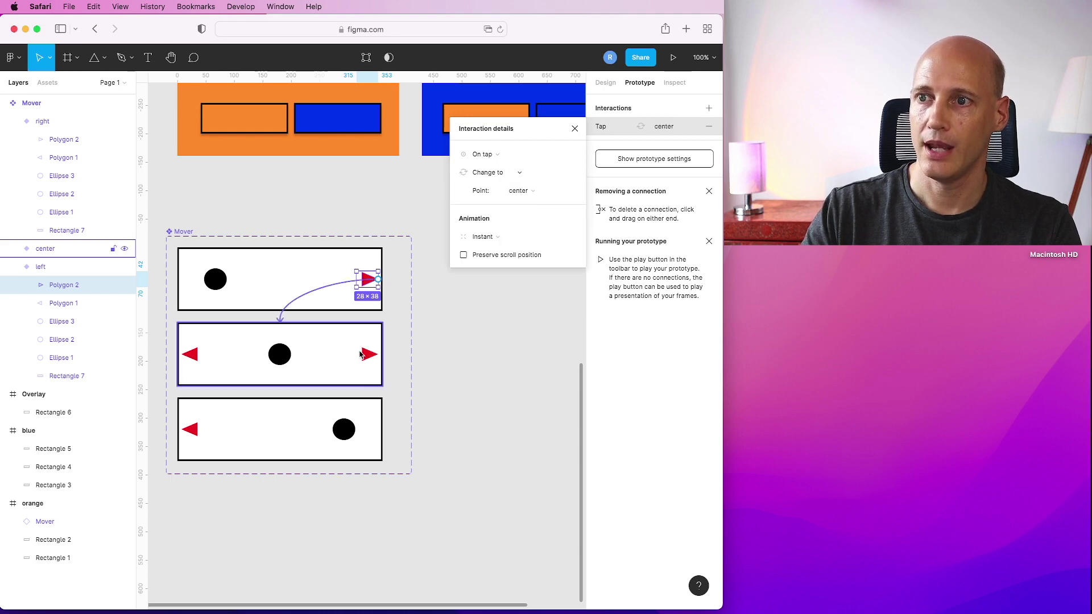
# Step: Collapse the left and right variants' layers and select the center variant's right arrow
pyautogui.click(367, 358)
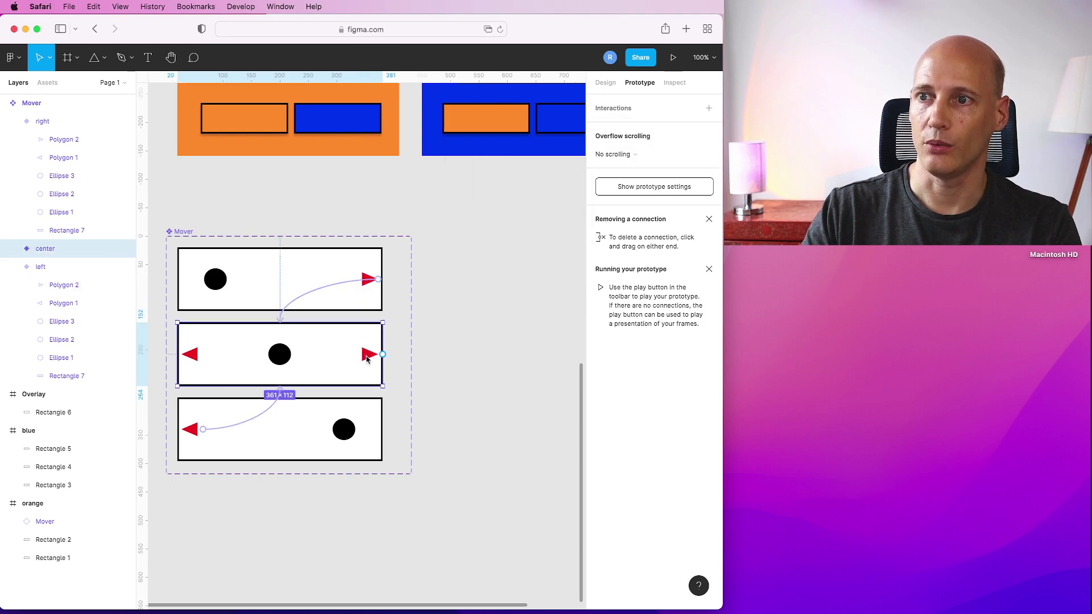
pyautogui.click(12, 267)
pyautogui.click(12, 122)
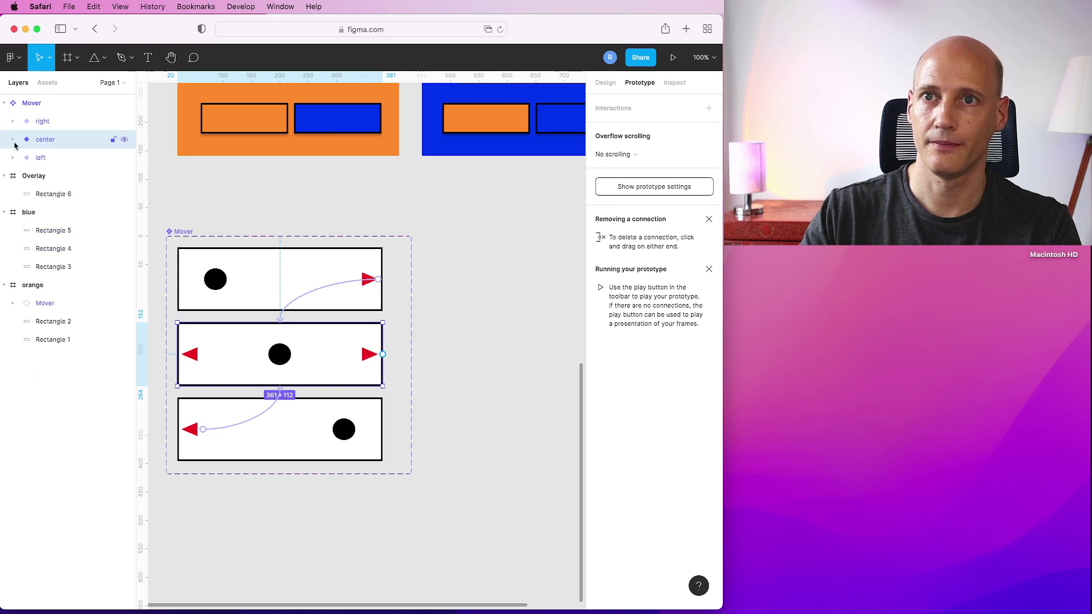
pyautogui.click(12, 139)
pyautogui.click(66, 162)
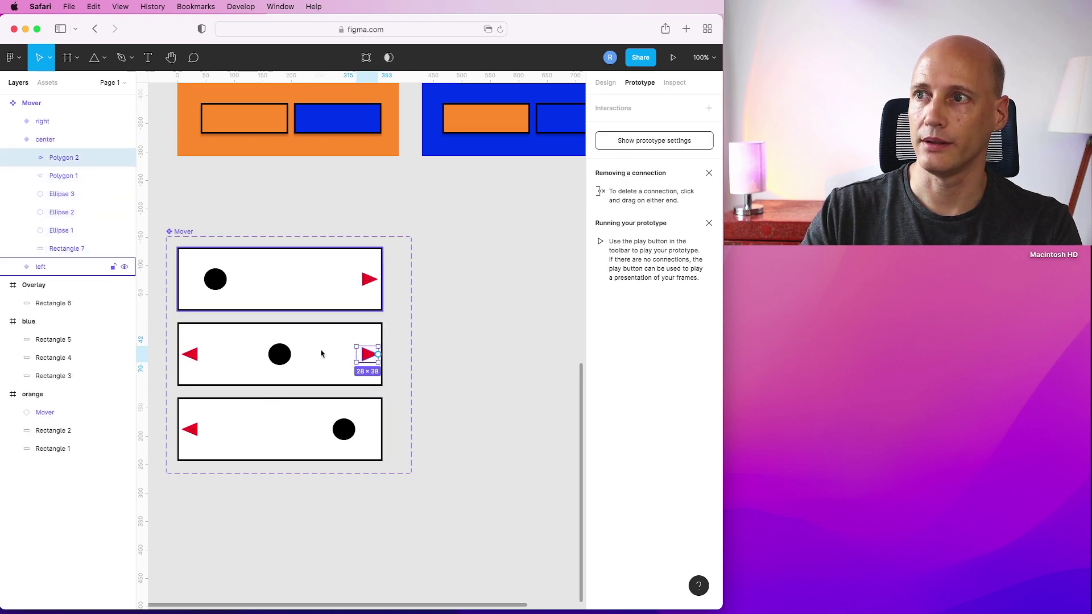
# Step: Connect the center variant's right arrow to the right variant, deleting its mistaken link to left
pyautogui.moveTo(379, 356); pyautogui.dragTo(320, 294)
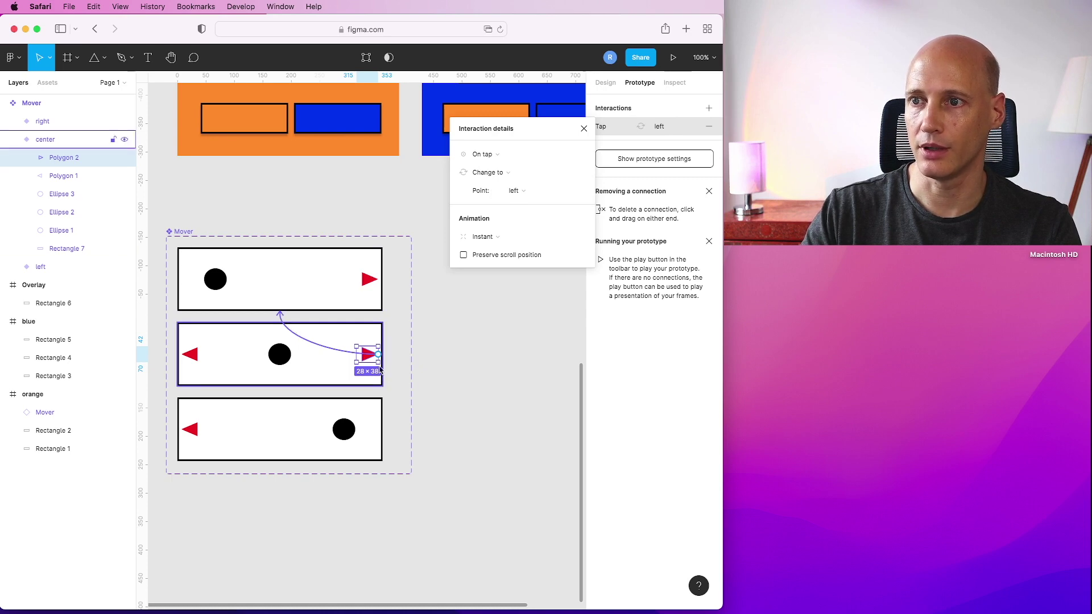
pyautogui.moveTo(378, 356); pyautogui.dragTo(310, 419)
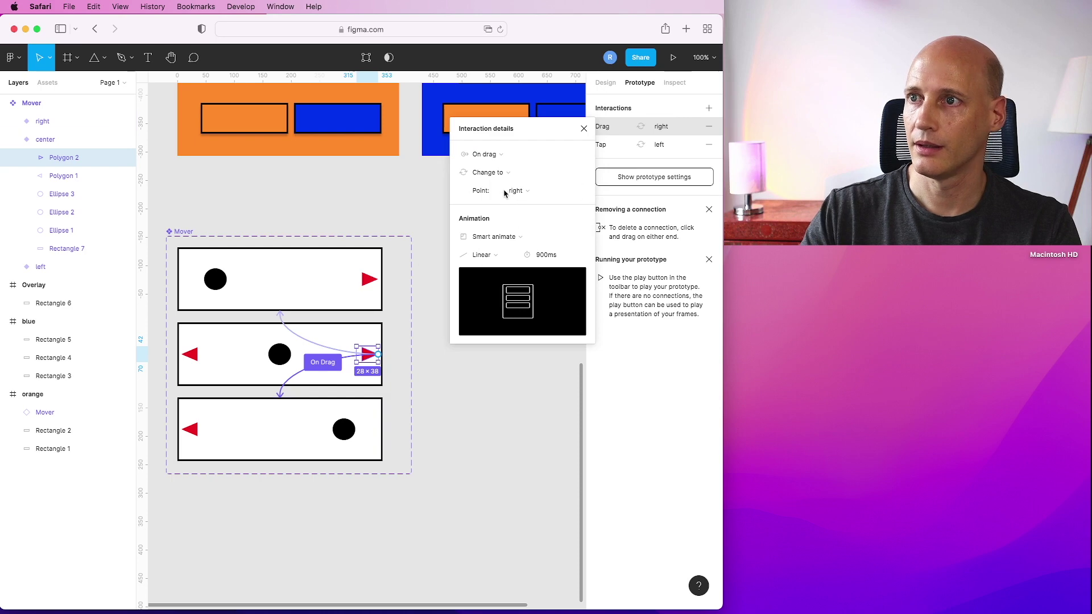
pyautogui.click(280, 320)
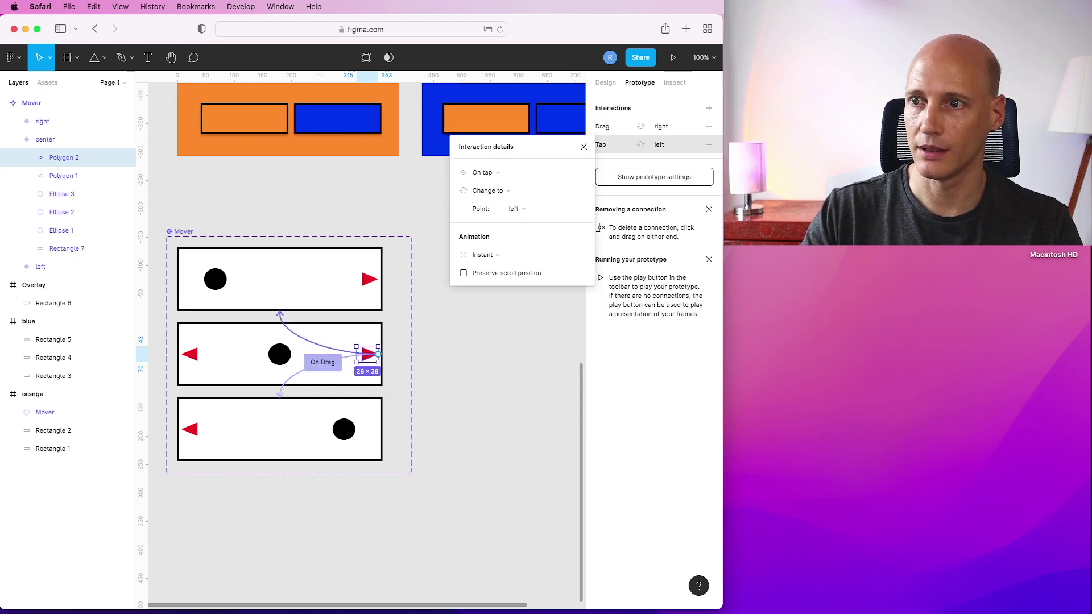
pyautogui.press('Delete')
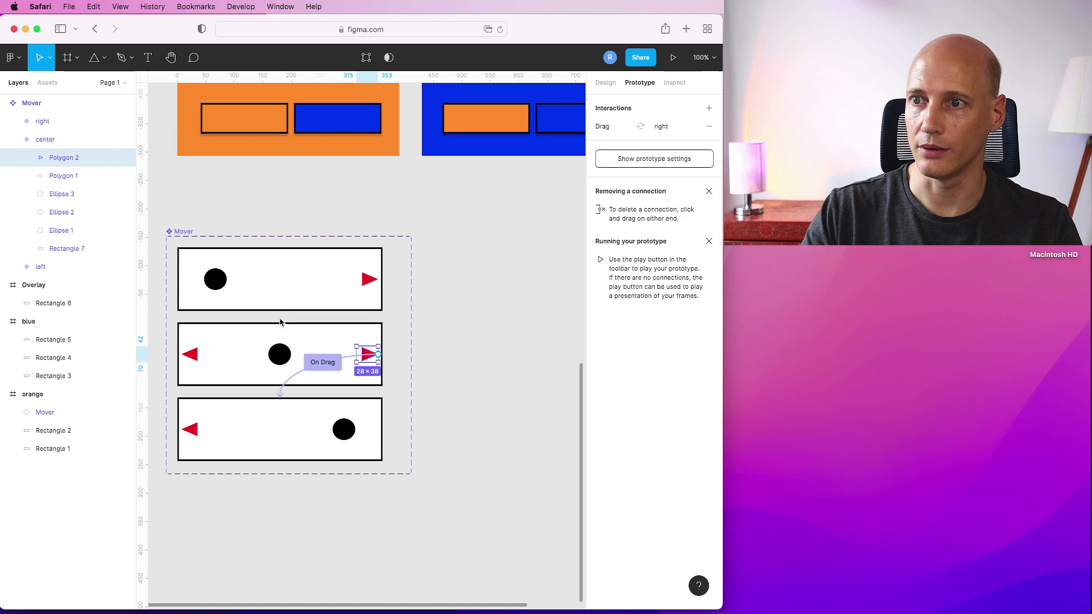
# Step: Link the center variant's left arrow to the left variant on tap
pyautogui.click(194, 356)
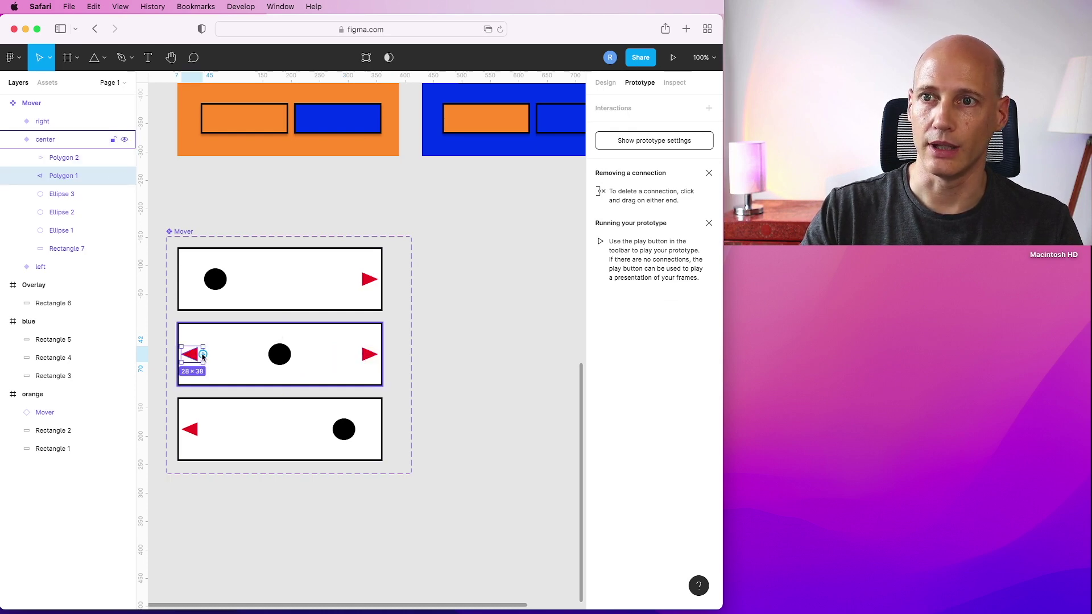
pyautogui.moveTo(202, 357); pyautogui.dragTo(264, 293)
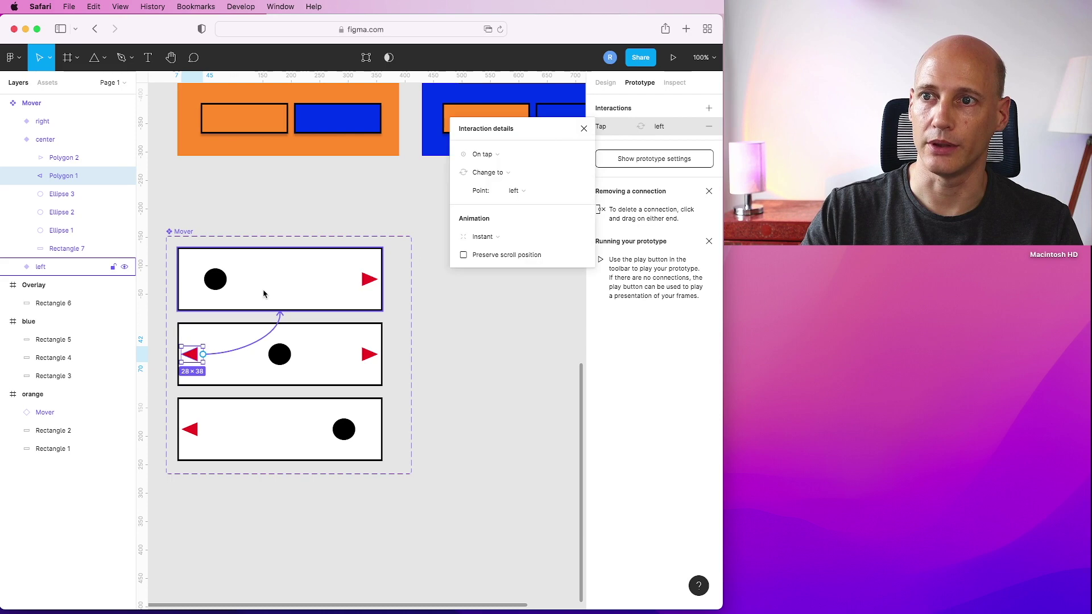
pyautogui.click(583, 129)
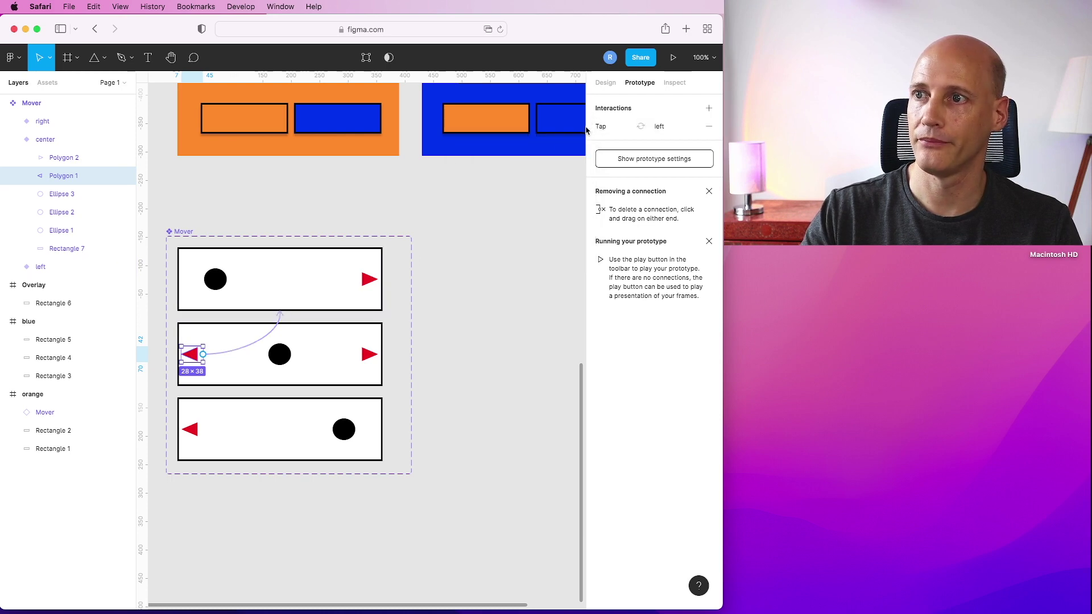
pyautogui.click(488, 252)
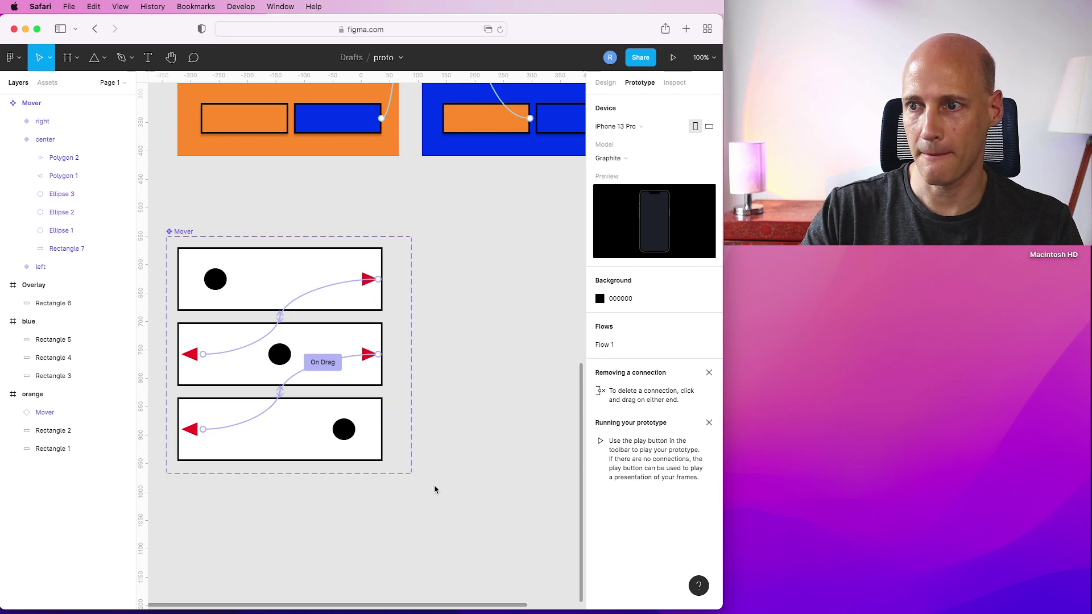
# Step: Enlarge the bounds of the Mover component set
pyautogui.click(190, 233)
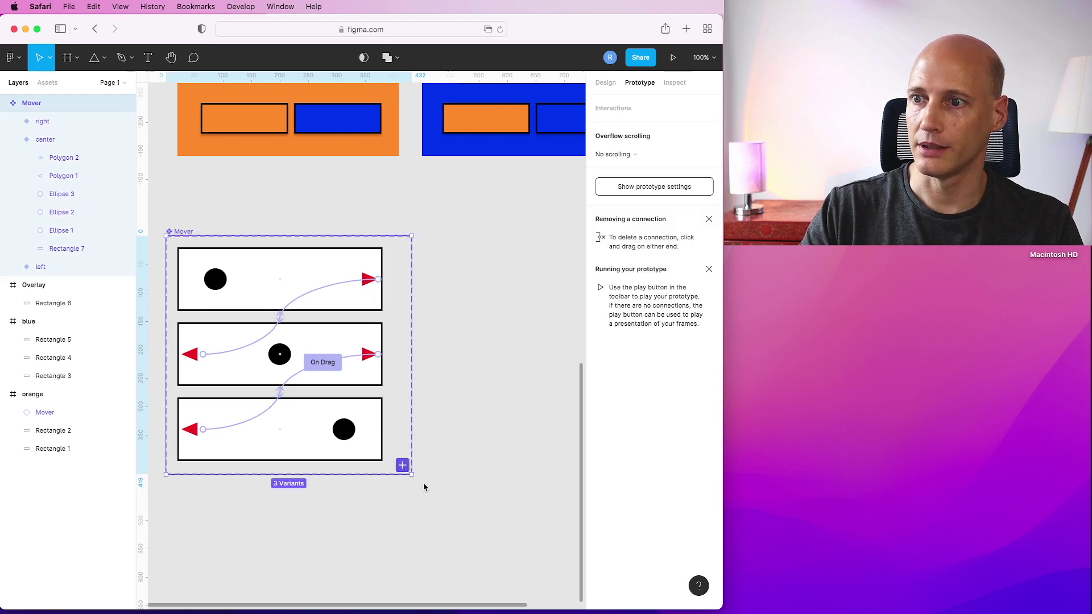
pyautogui.moveTo(431, 483); pyautogui.dragTo(390, 488)
pyautogui.scroll(-3, 388, 489)
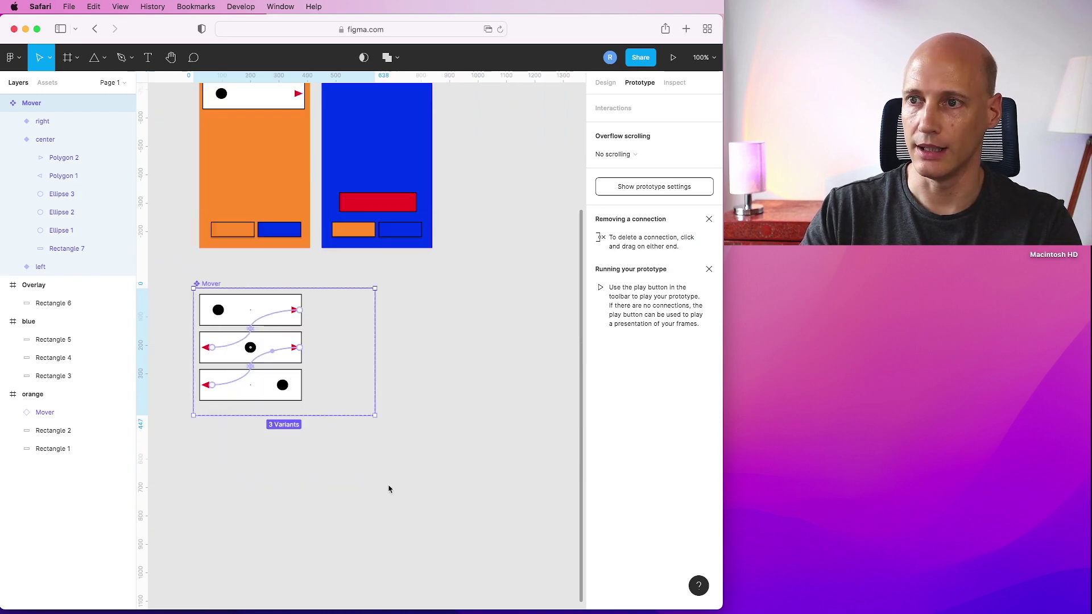
pyautogui.moveTo(374, 418); pyautogui.dragTo(517, 455)
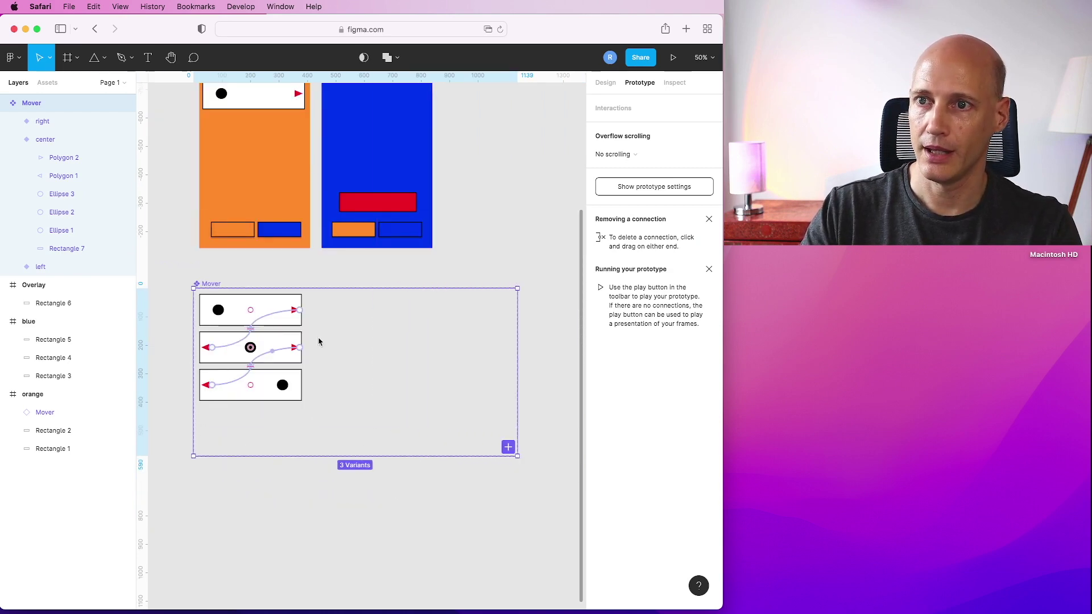
# Step: Stagger the left, center and right variants diagonally inside the Mover set
pyautogui.click(265, 345)
pyautogui.moveTo(266, 345); pyautogui.dragTo(404, 337)
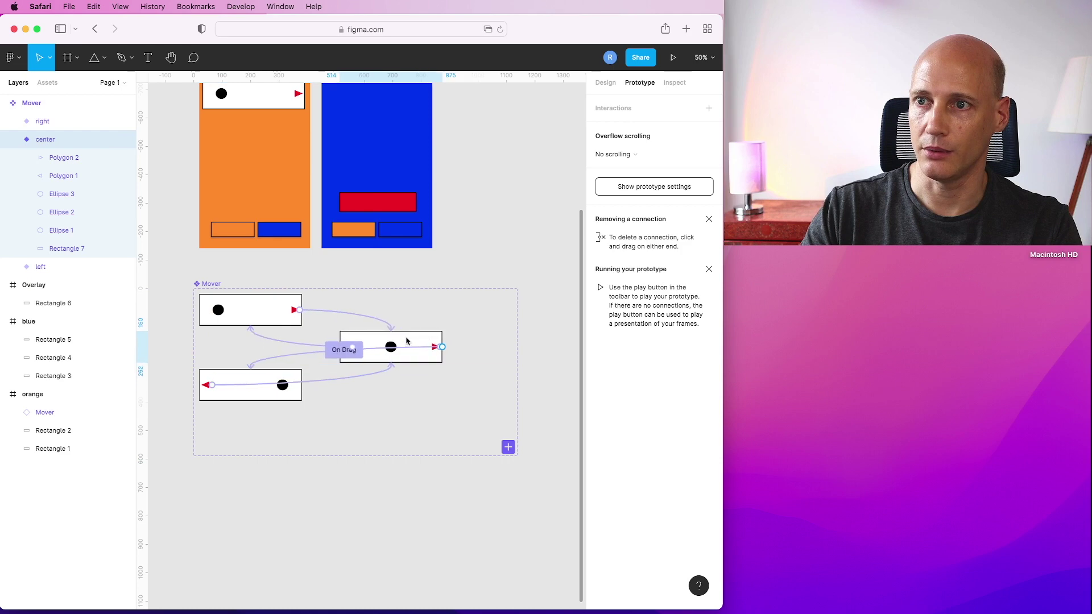
pyautogui.click(253, 387)
pyautogui.moveTo(253, 387); pyautogui.dragTo(496, 393)
pyautogui.click(245, 315)
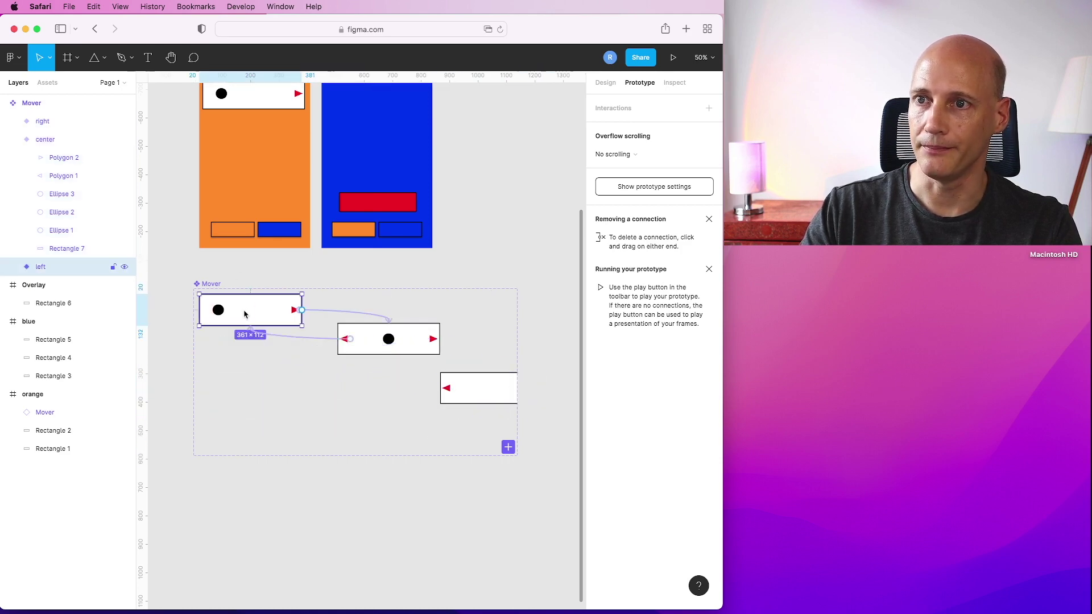
pyautogui.click(466, 399)
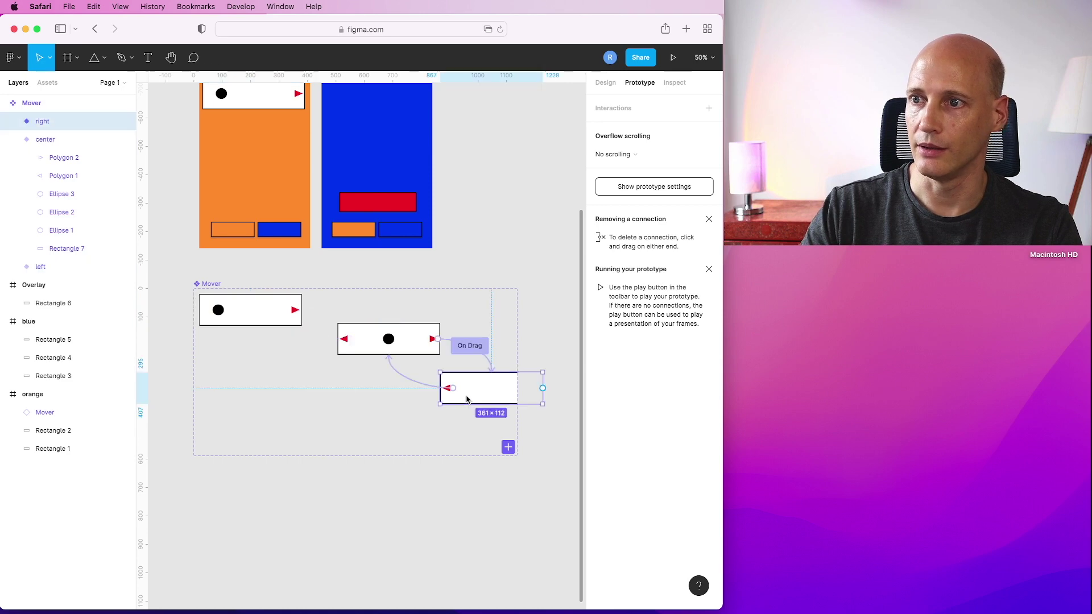
pyautogui.moveTo(481, 402); pyautogui.dragTo(506, 387)
pyautogui.moveTo(397, 346); pyautogui.dragTo(353, 363)
pyautogui.moveTo(492, 387); pyautogui.dragTo(410, 413)
pyautogui.click(445, 245)
pyautogui.scroll(3, 315, 402)
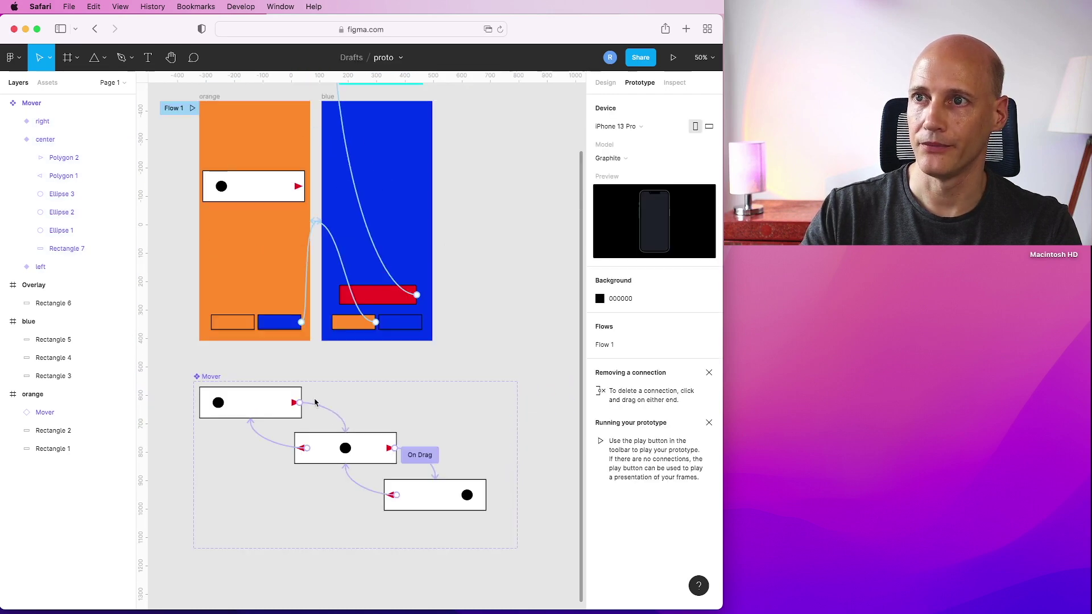
# Step: Select the Mover instance on the orange screen and start presenting the prototype
pyautogui.click(255, 187)
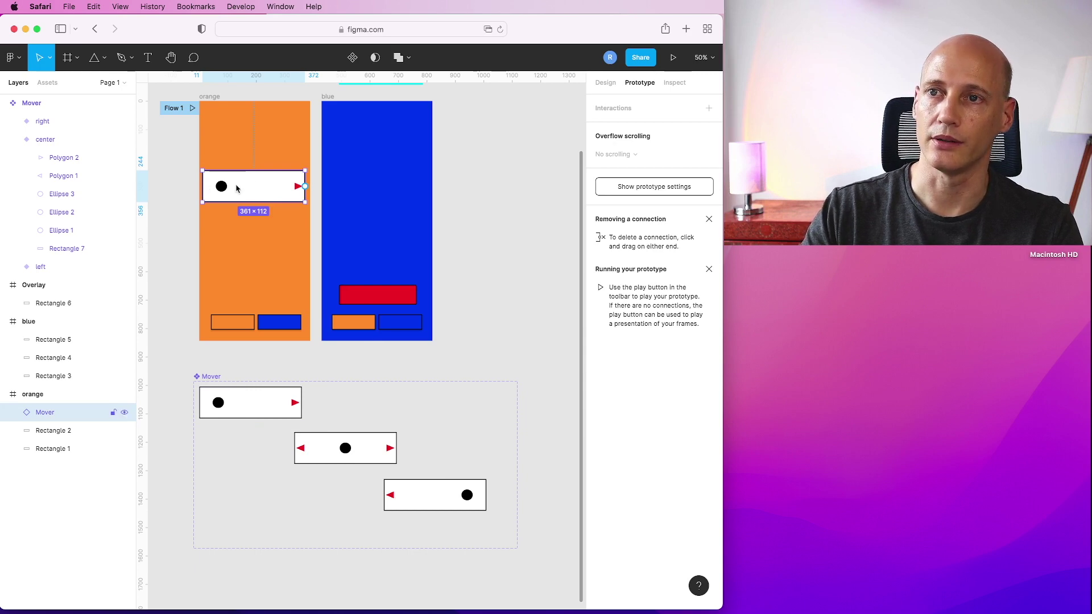
pyautogui.scroll(2, 236, 187)
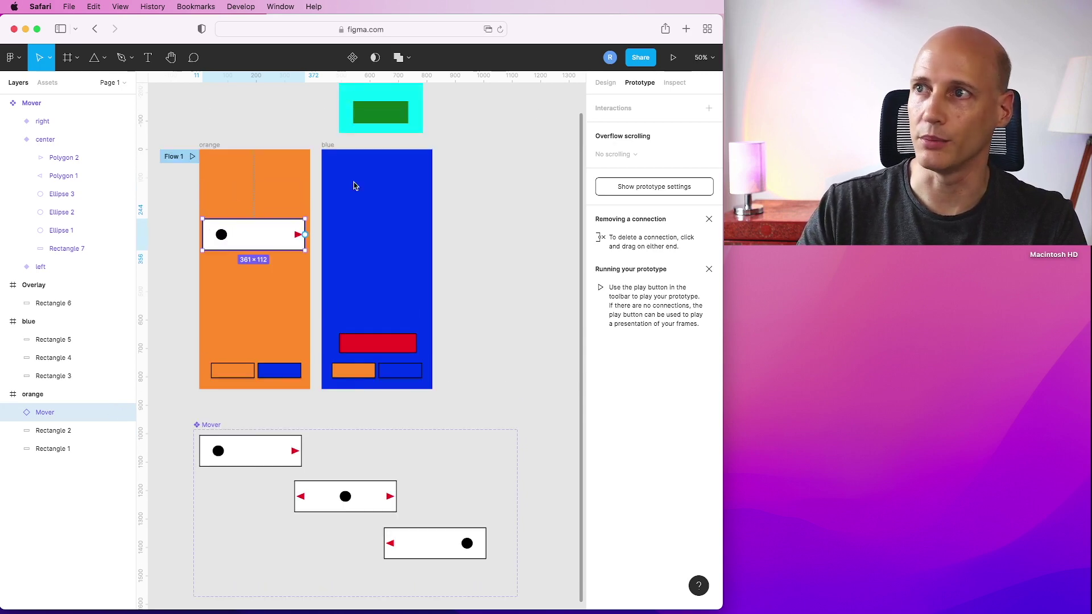
pyautogui.click(672, 57)
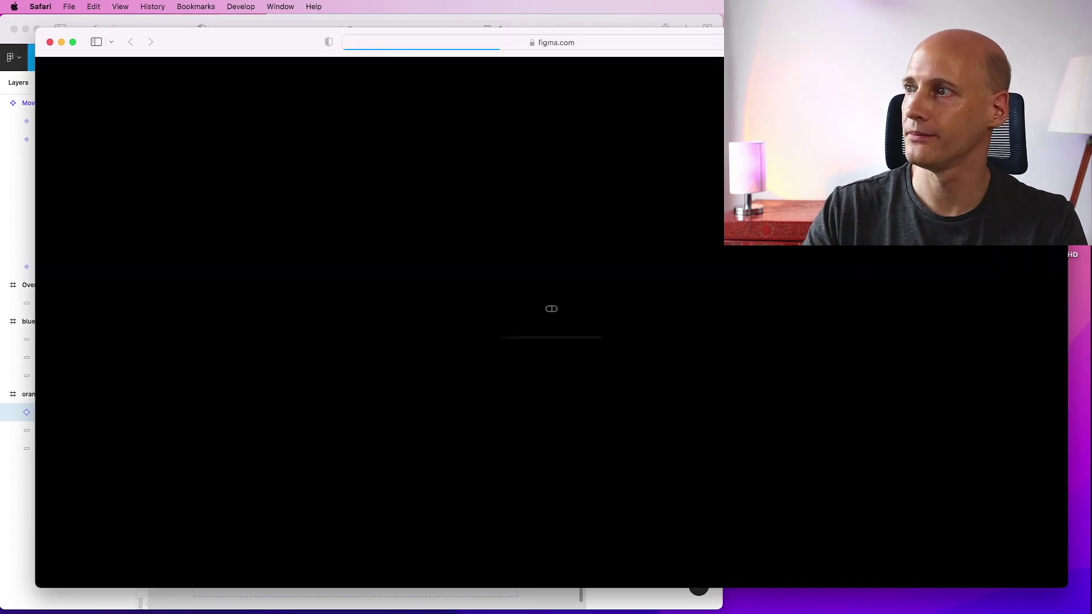
# Step: Tap the right and left arrows to move the dot between left and center, then close the presentation
pyautogui.moveTo(1067, 187); pyautogui.dragTo(527, 194)
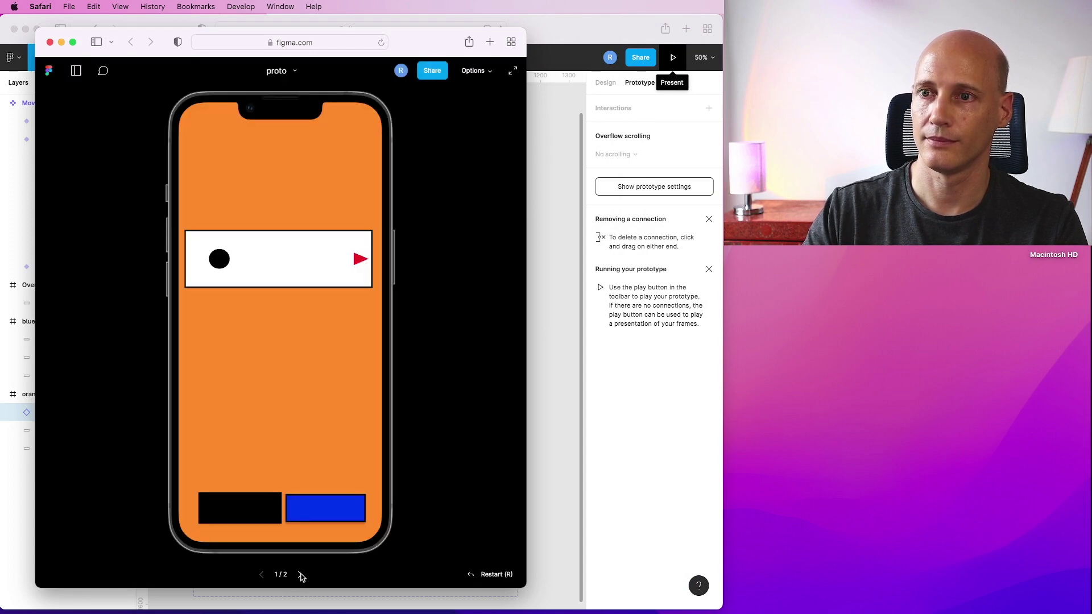
pyautogui.click(358, 259)
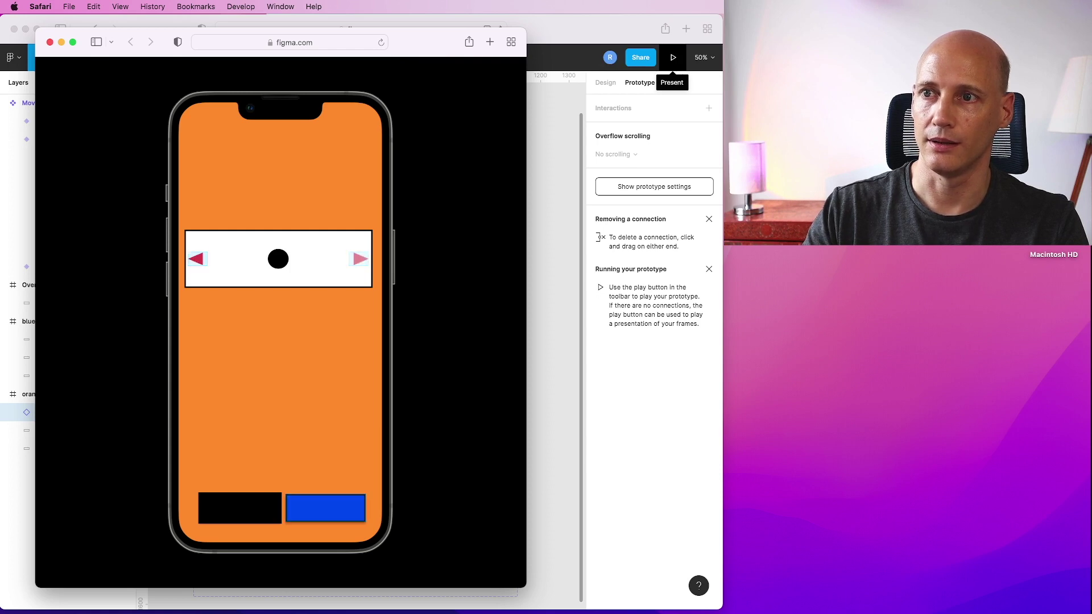
pyautogui.click(195, 259)
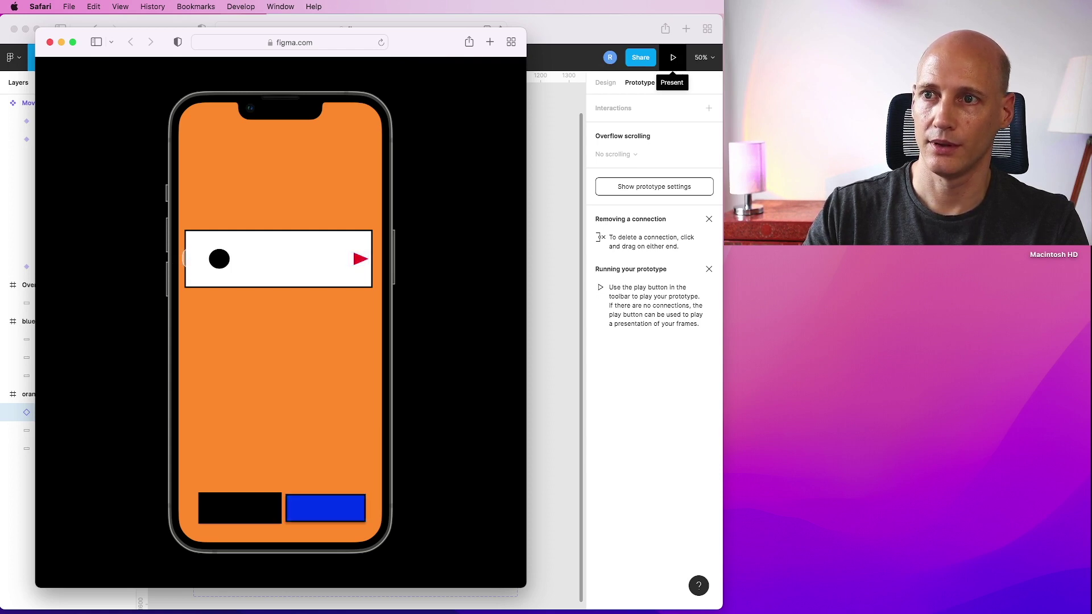
pyautogui.click(358, 260)
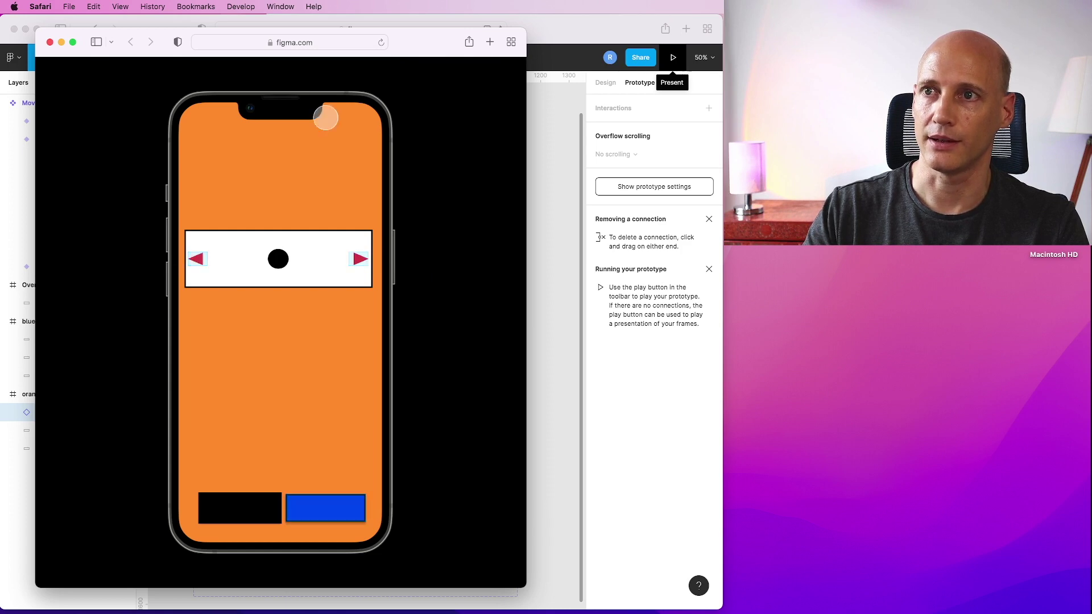
pyautogui.click(50, 42)
# Step: Change the center variant's right-arrow interaction trigger from On drag to On tap
pyautogui.click(383, 502)
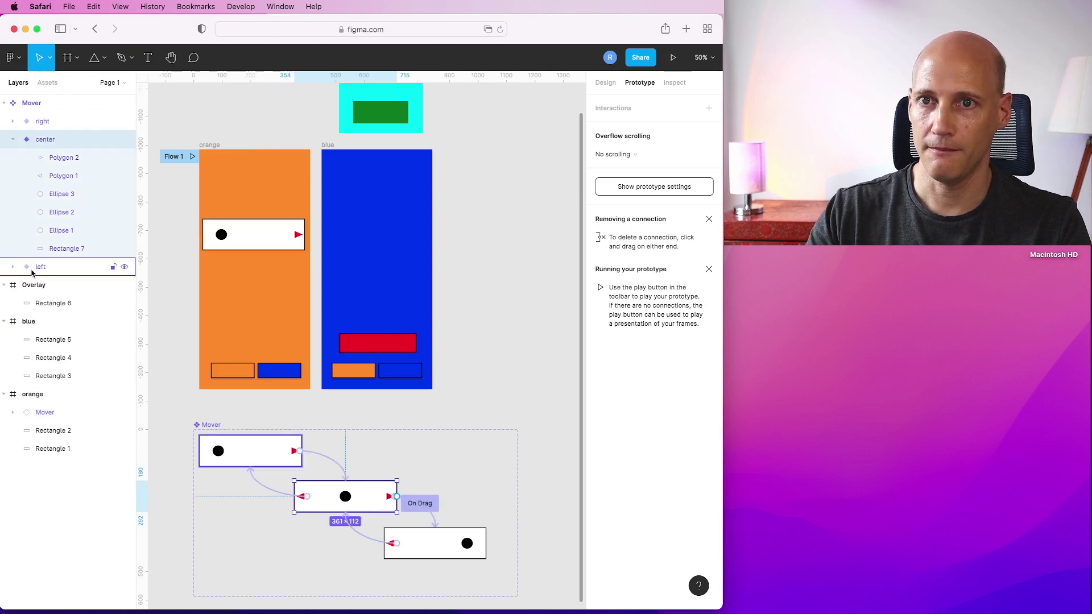
pyautogui.click(61, 162)
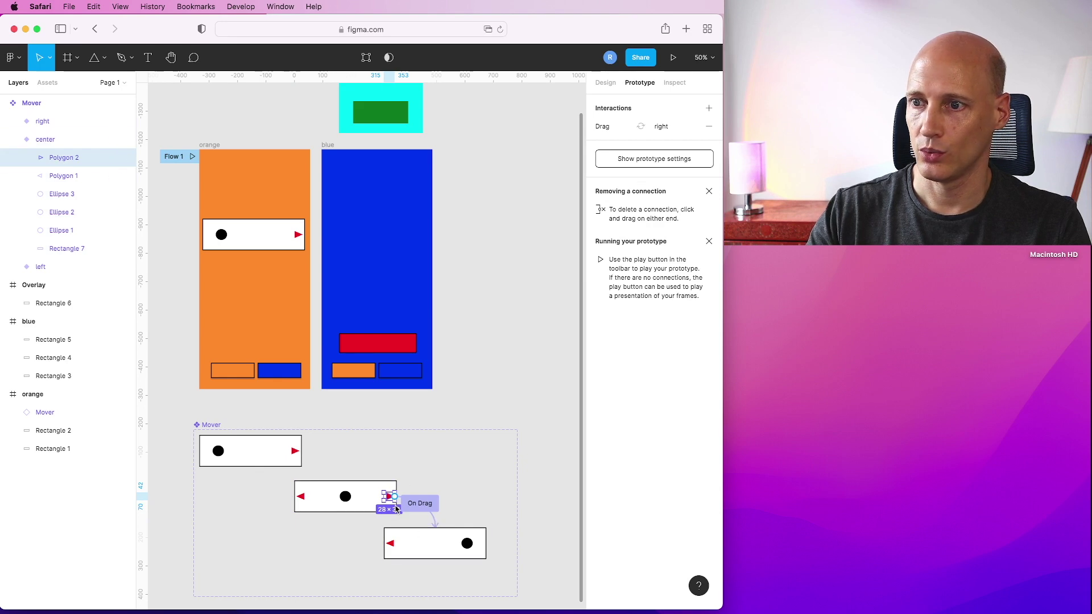
pyautogui.click(415, 505)
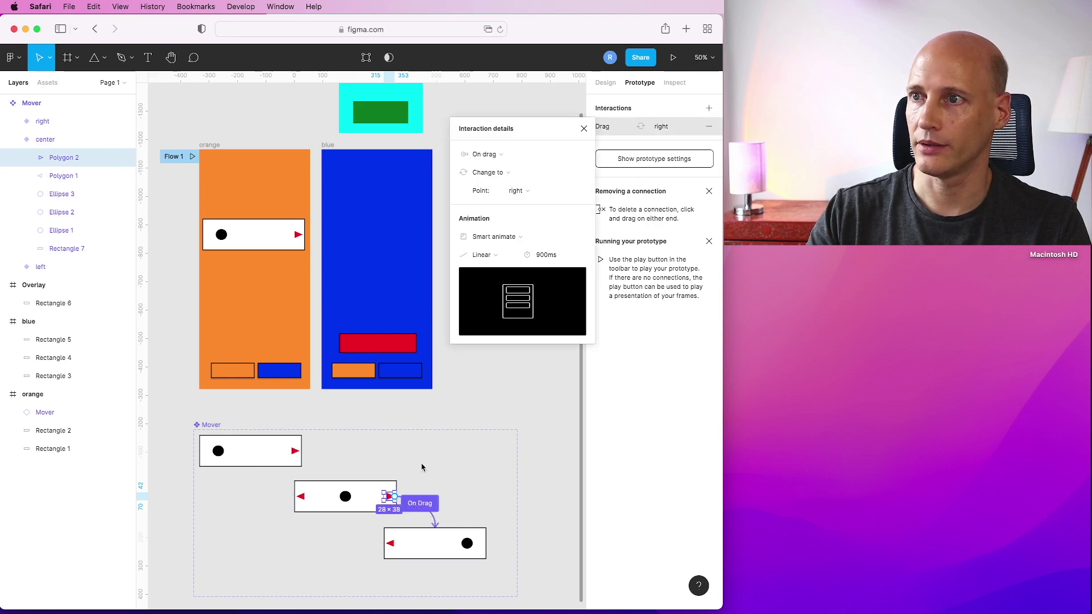
pyautogui.click(494, 159)
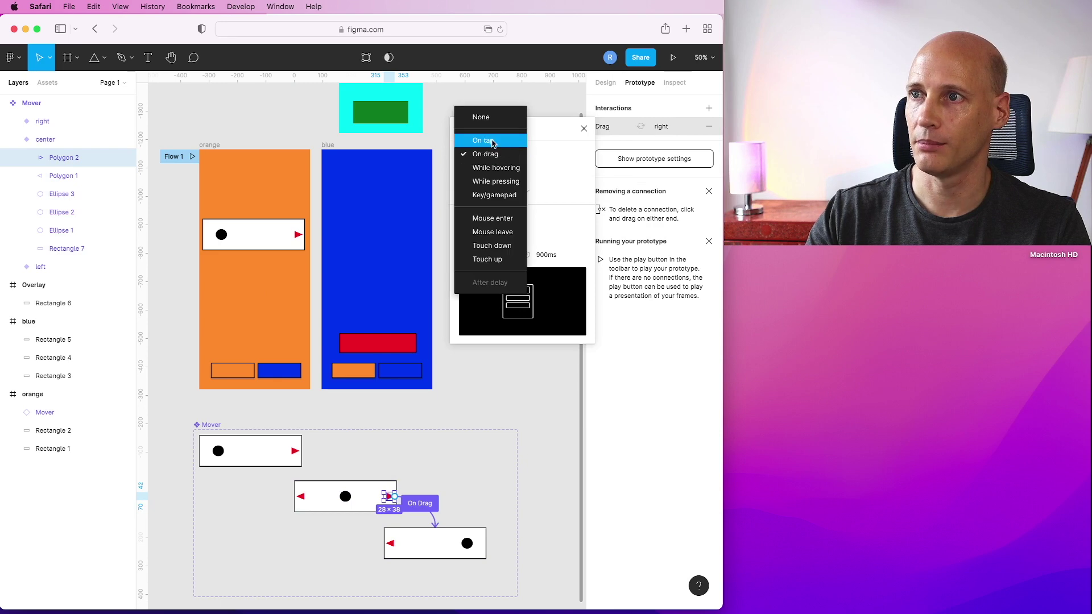
pyautogui.click(483, 144)
# Step: Review each Mover variant's tap connections, then present the prototype again
pyautogui.click(303, 497)
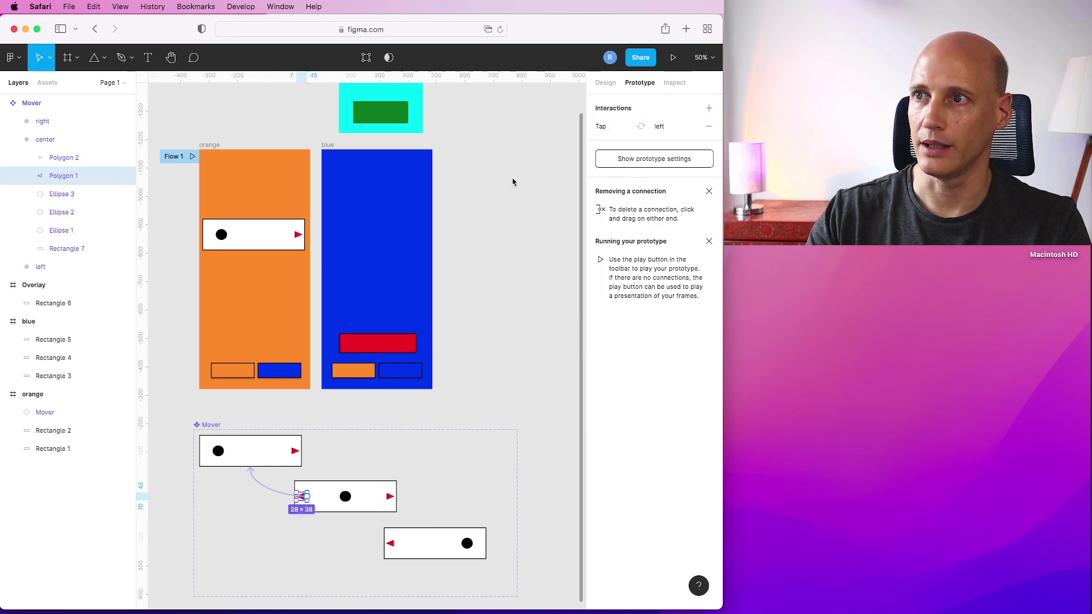
pyautogui.click(272, 493)
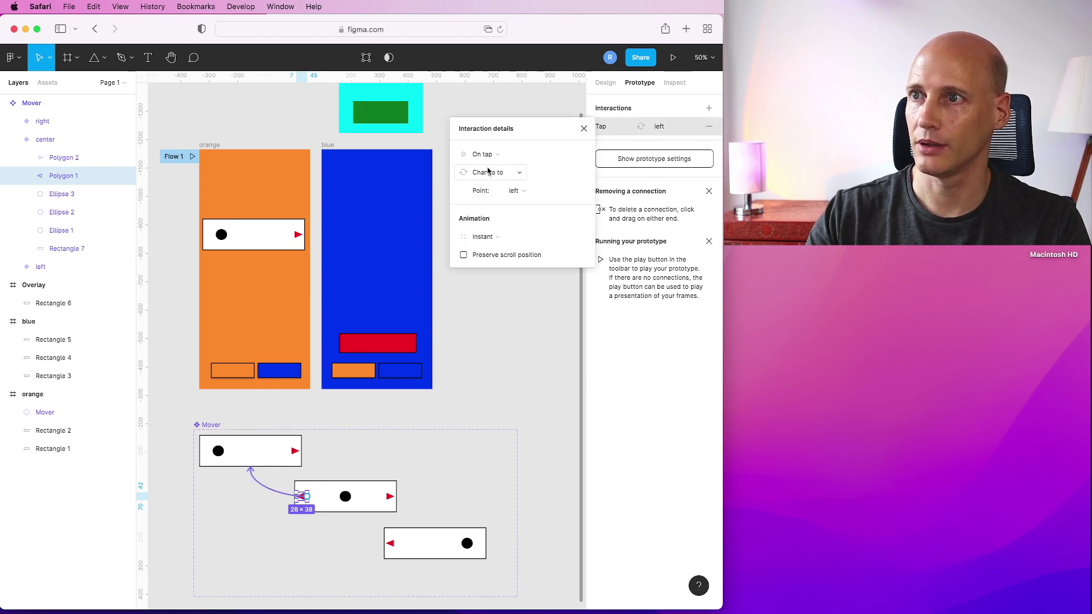
pyautogui.click(494, 389)
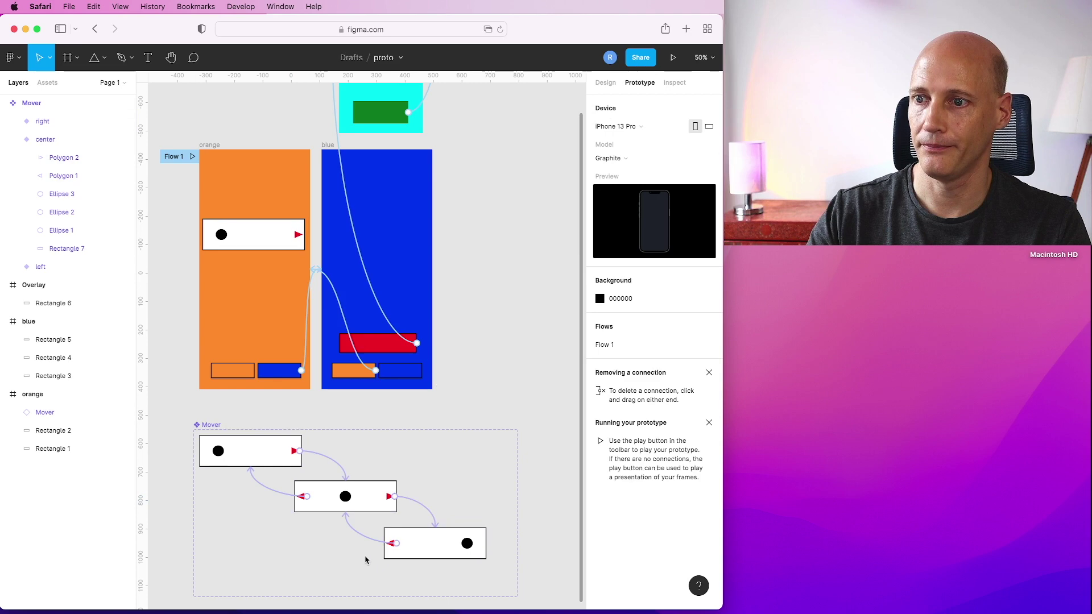
pyautogui.click(364, 539)
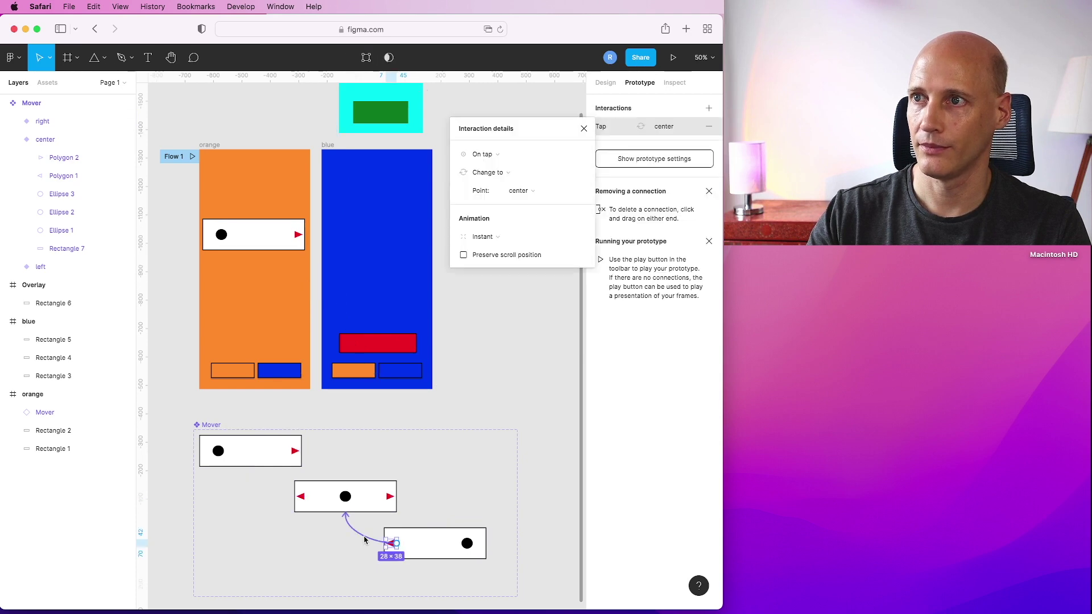
pyautogui.click(411, 538)
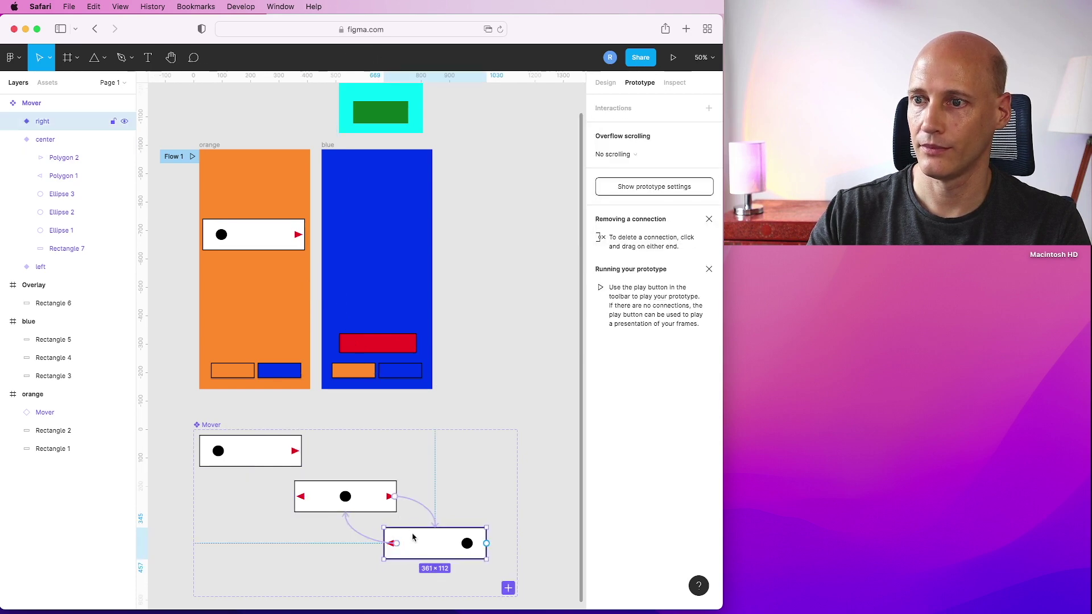
pyautogui.click(427, 507)
pyautogui.click(263, 464)
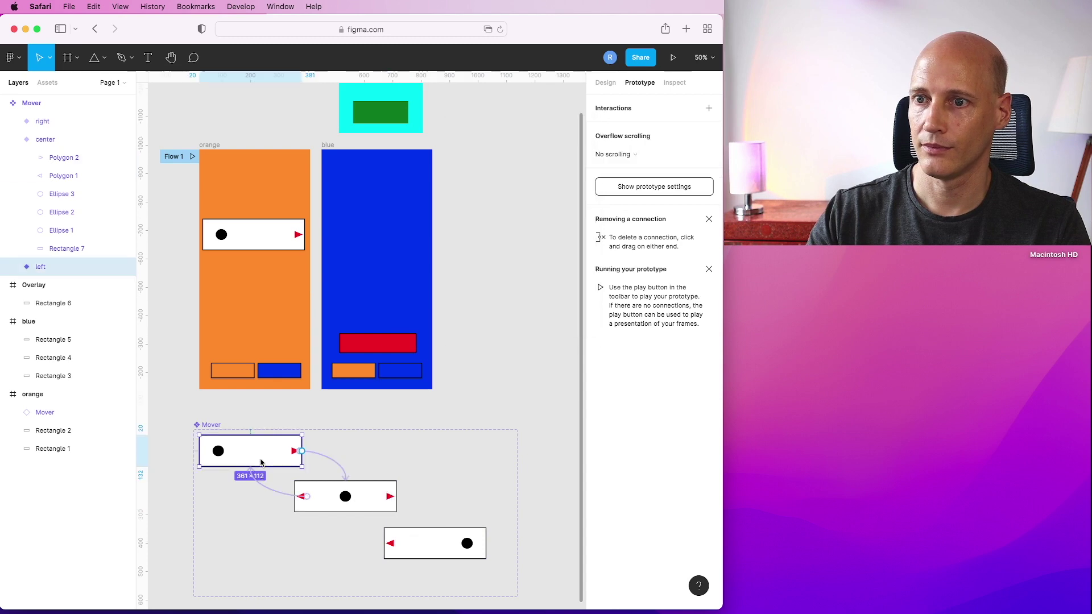
pyautogui.click(270, 492)
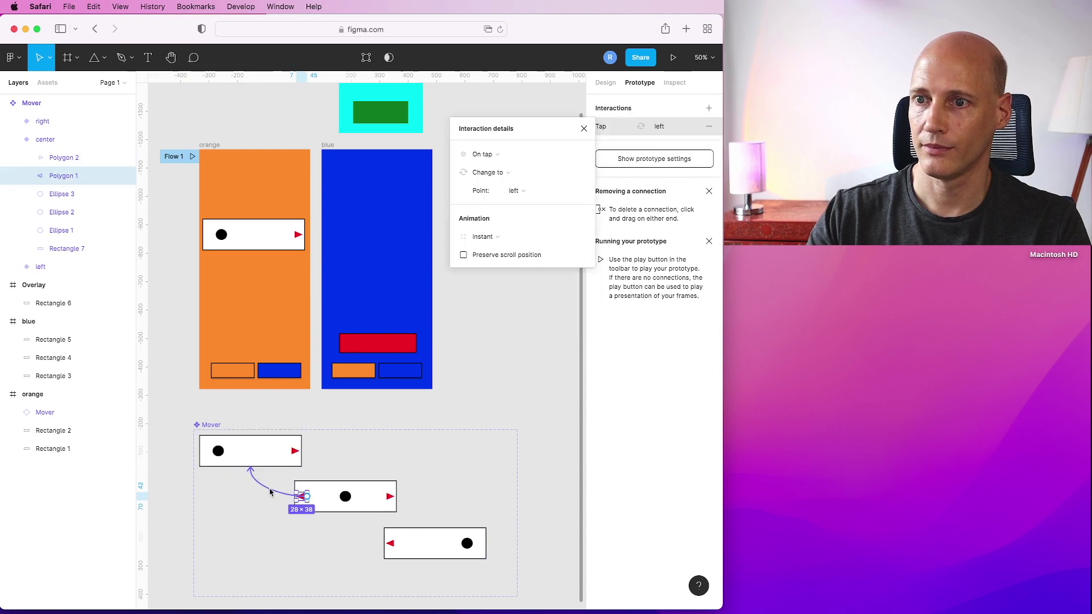
pyautogui.click(308, 468)
pyautogui.click(321, 458)
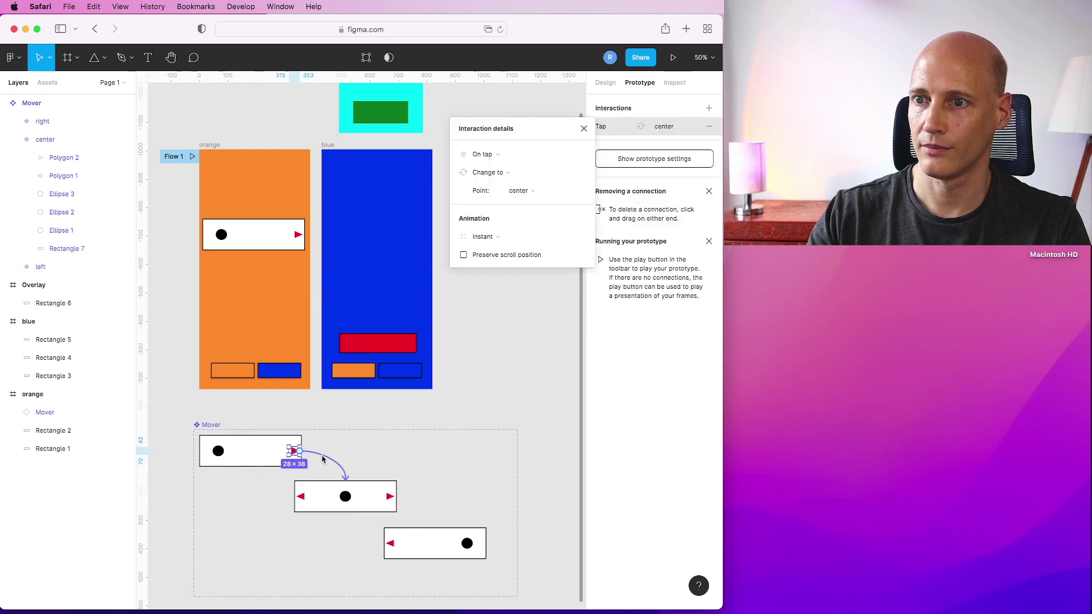
pyautogui.click(519, 375)
pyautogui.click(673, 57)
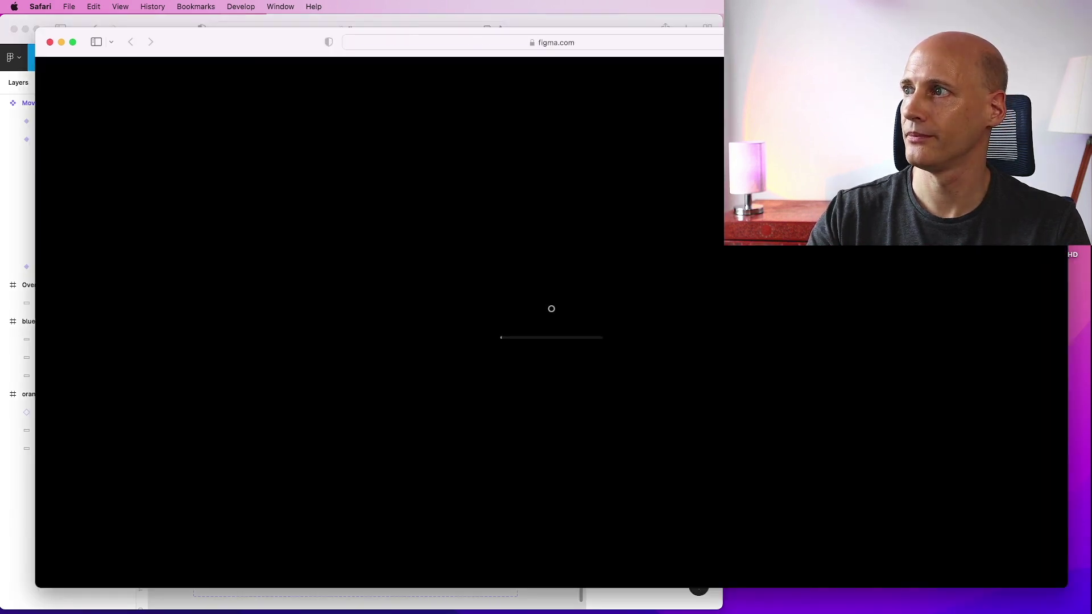
# Step: Tap the arrows repeatedly to step the dot between left, center and right, then close the preview
pyautogui.moveTo(1068, 196); pyautogui.dragTo(579, 196)
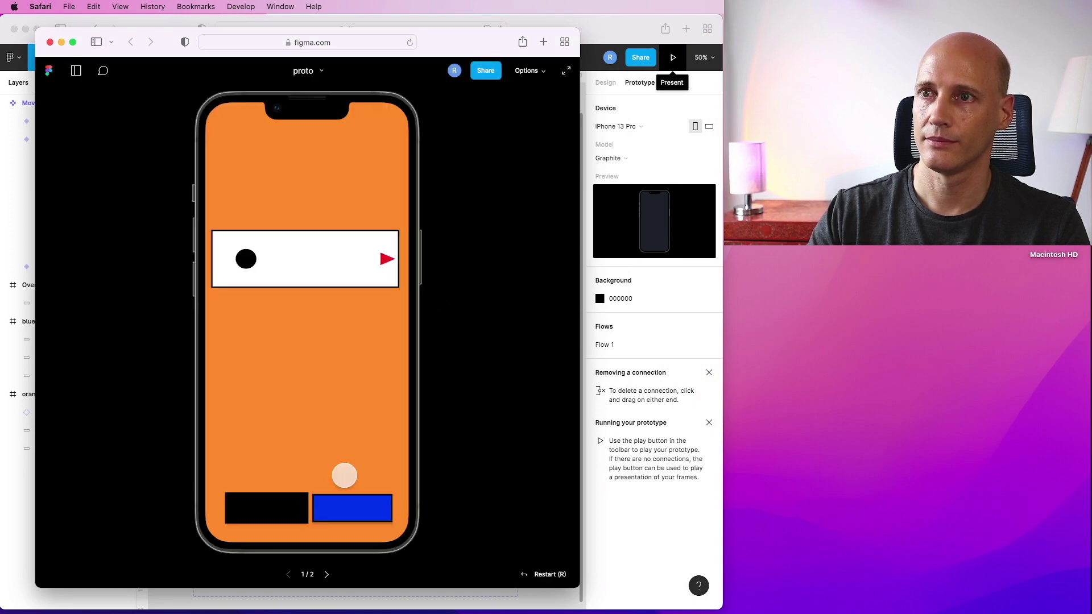
pyautogui.click(387, 261)
pyautogui.click(387, 261)
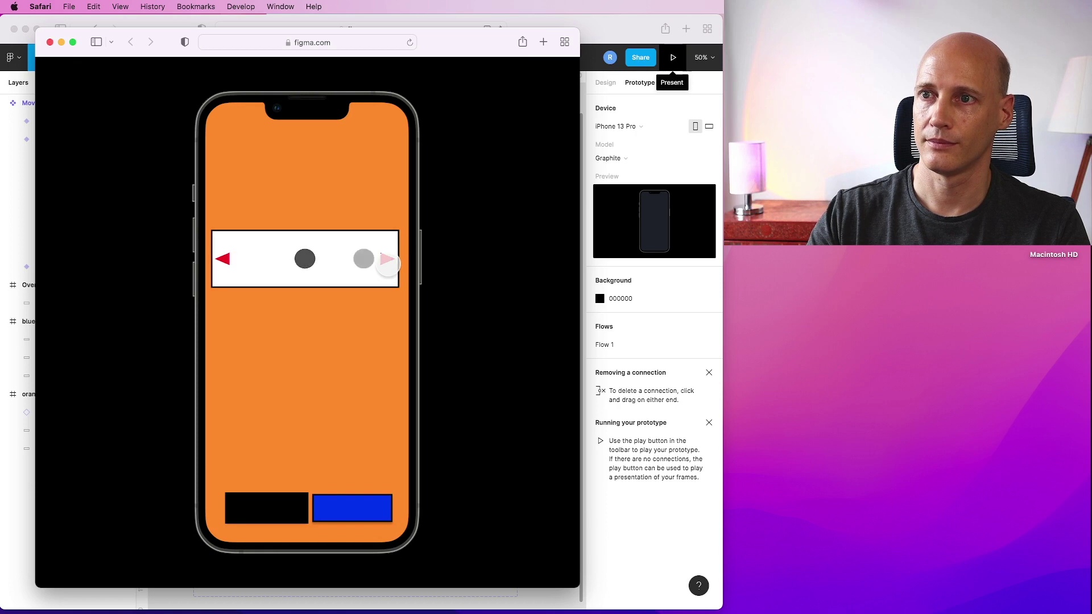
pyautogui.click(224, 260)
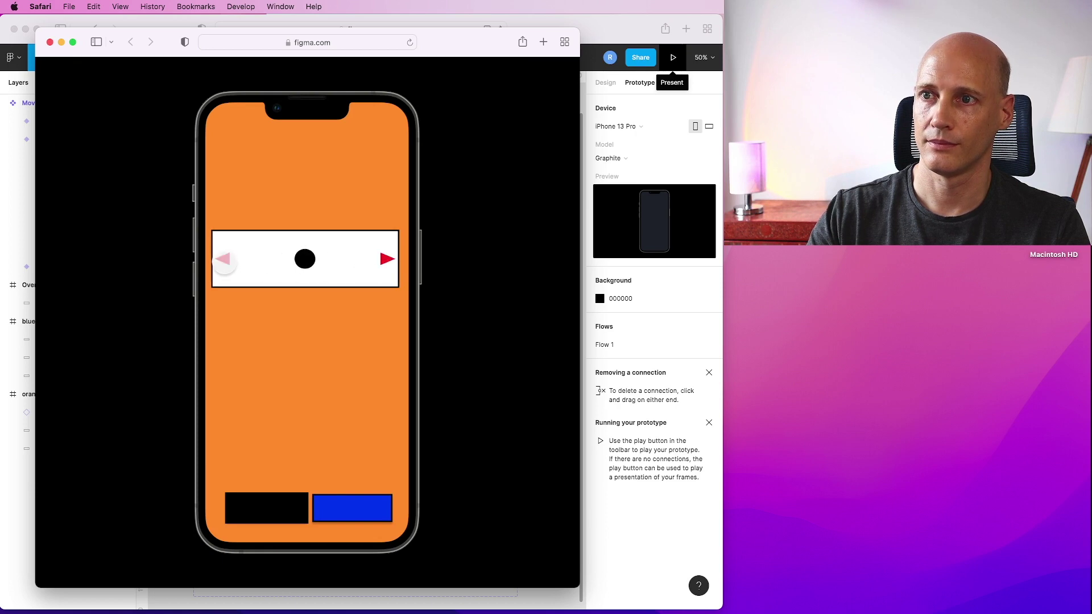
pyautogui.click(223, 261)
pyautogui.click(388, 260)
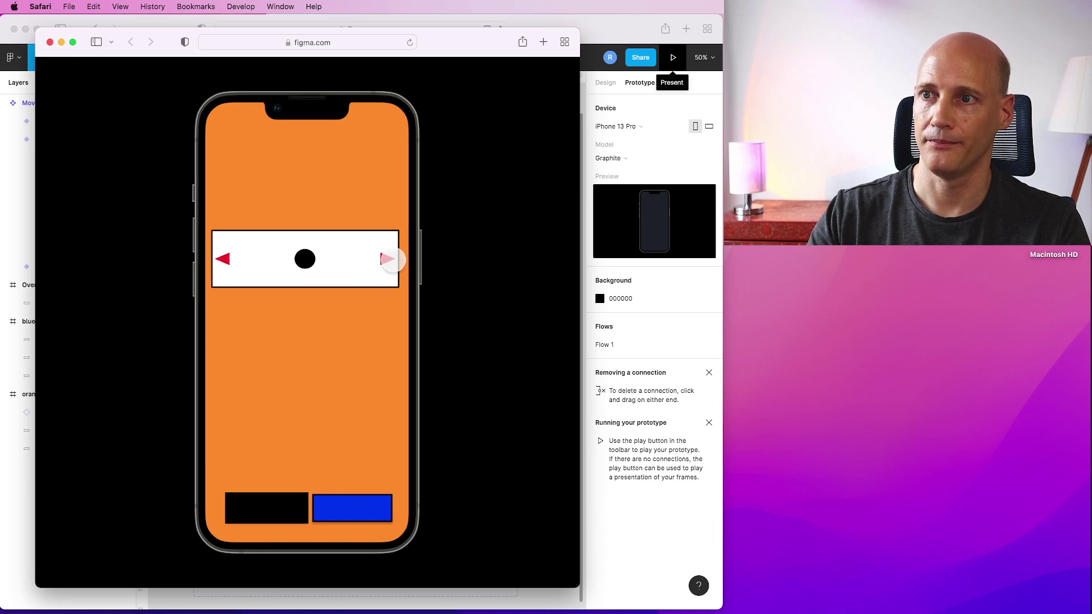
pyautogui.click(389, 259)
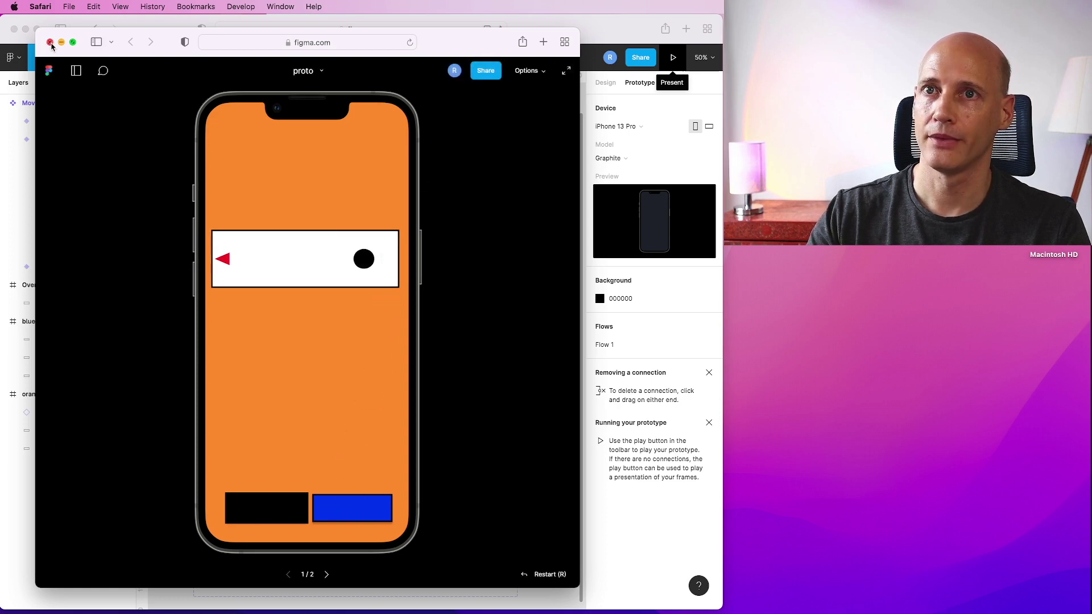
pyautogui.click(228, 260)
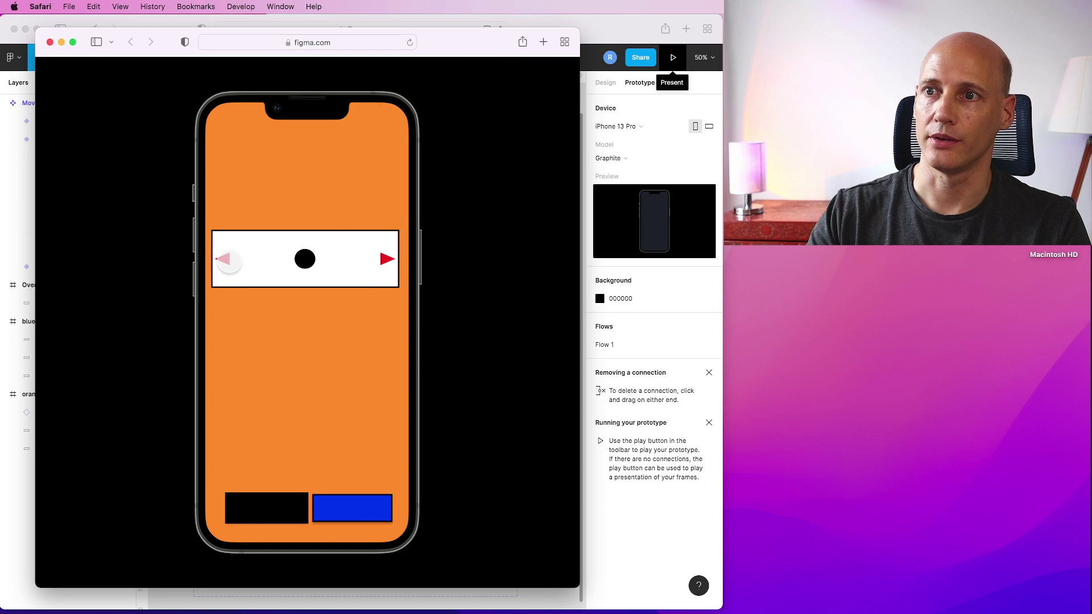
pyautogui.click(227, 260)
pyautogui.click(389, 259)
pyautogui.click(389, 259)
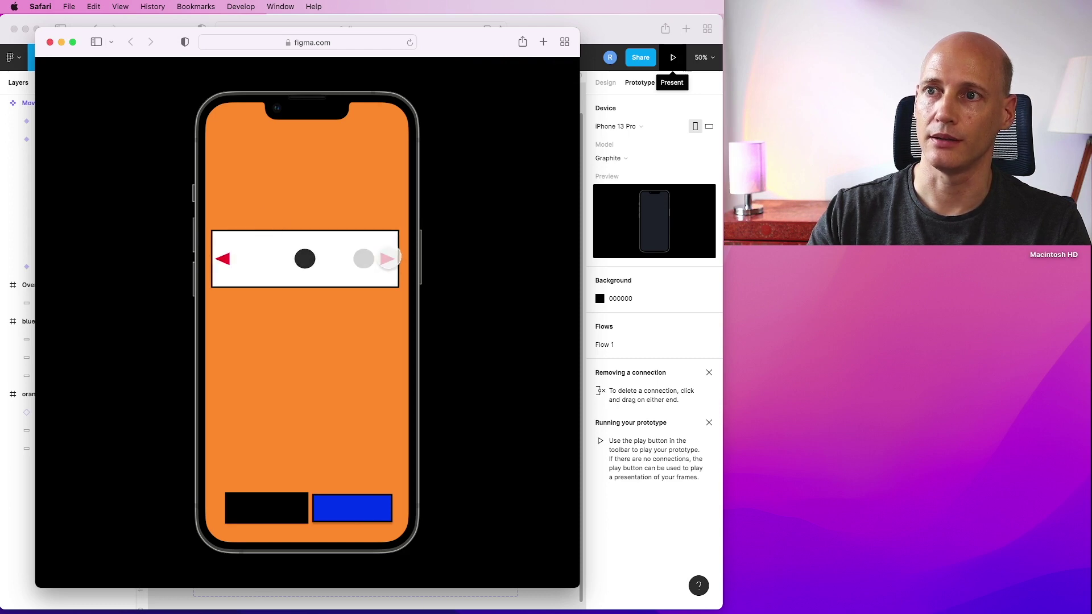
pyautogui.click(51, 43)
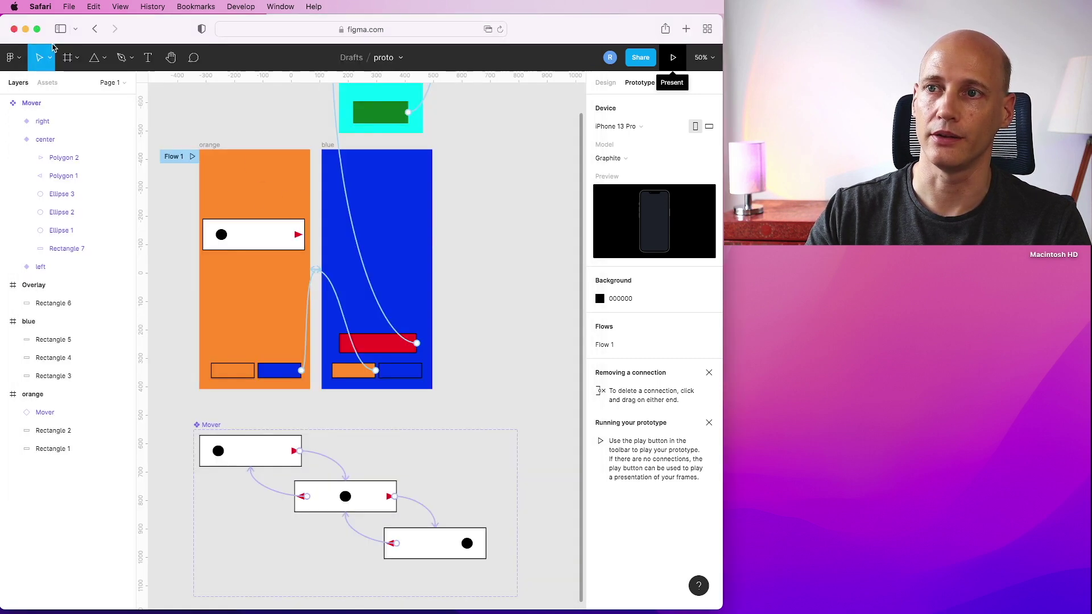
# Step: Set the left variant's forward-arrow tap to Smart animate, 900 ms, Linear easing
pyautogui.click(320, 460)
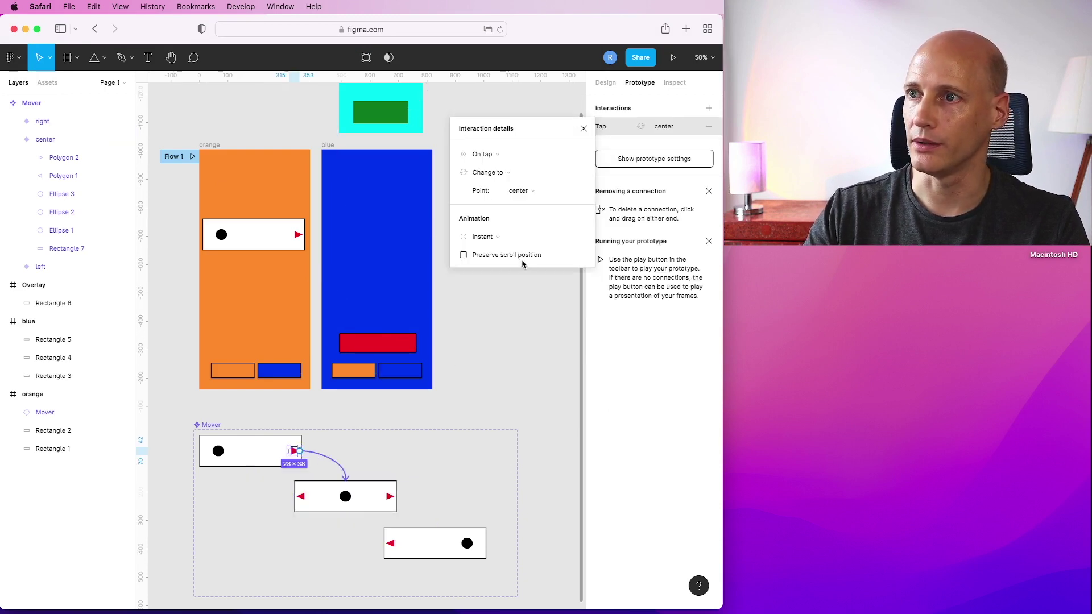
pyautogui.click(492, 238)
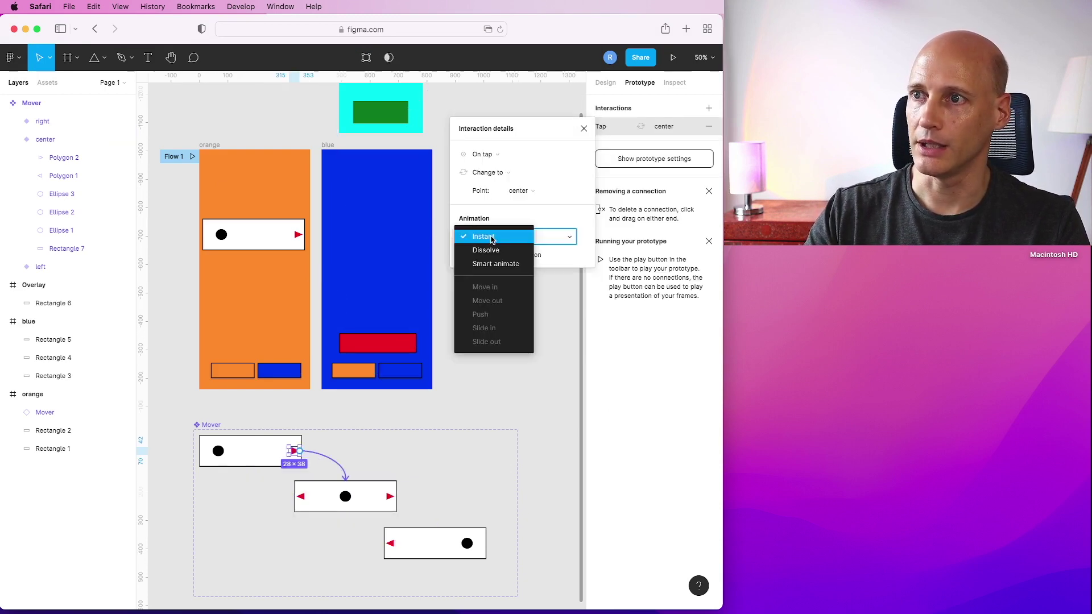
pyautogui.click(492, 264)
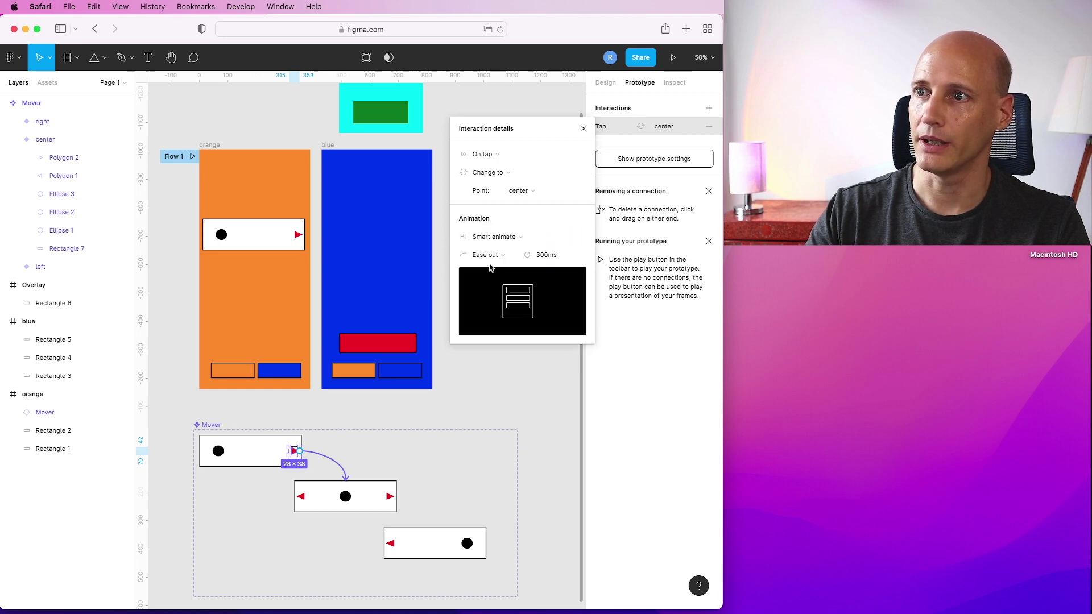
pyautogui.click(552, 260)
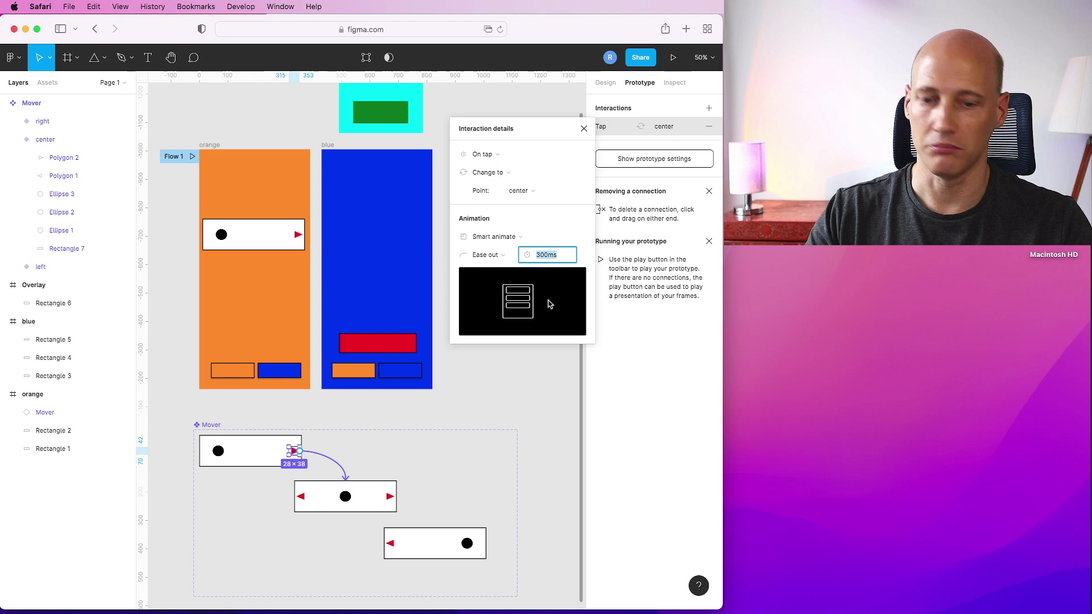
pyautogui.write('900')
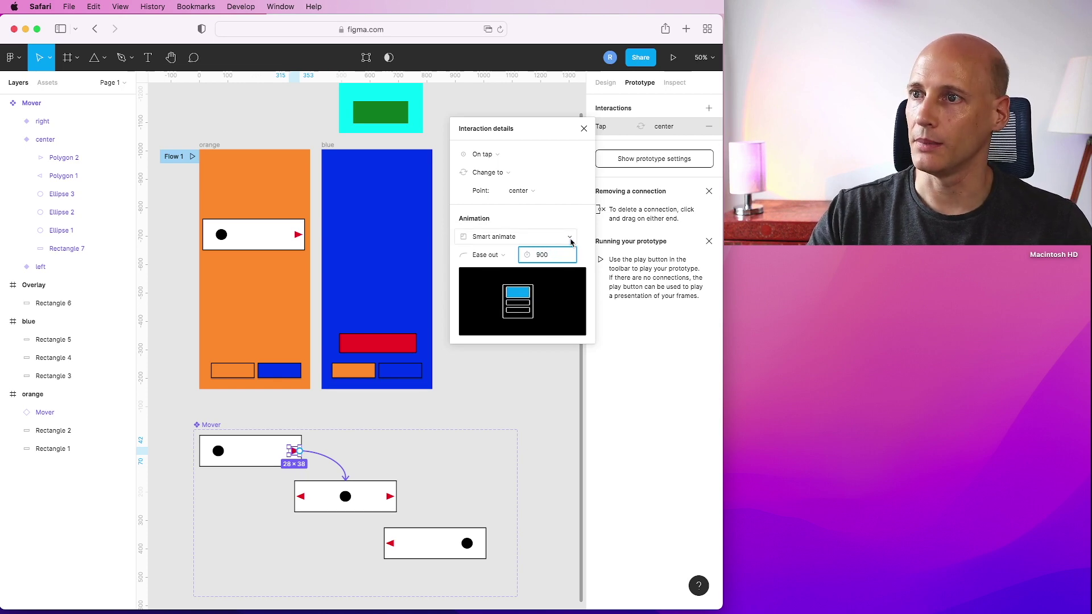
pyautogui.click(502, 259)
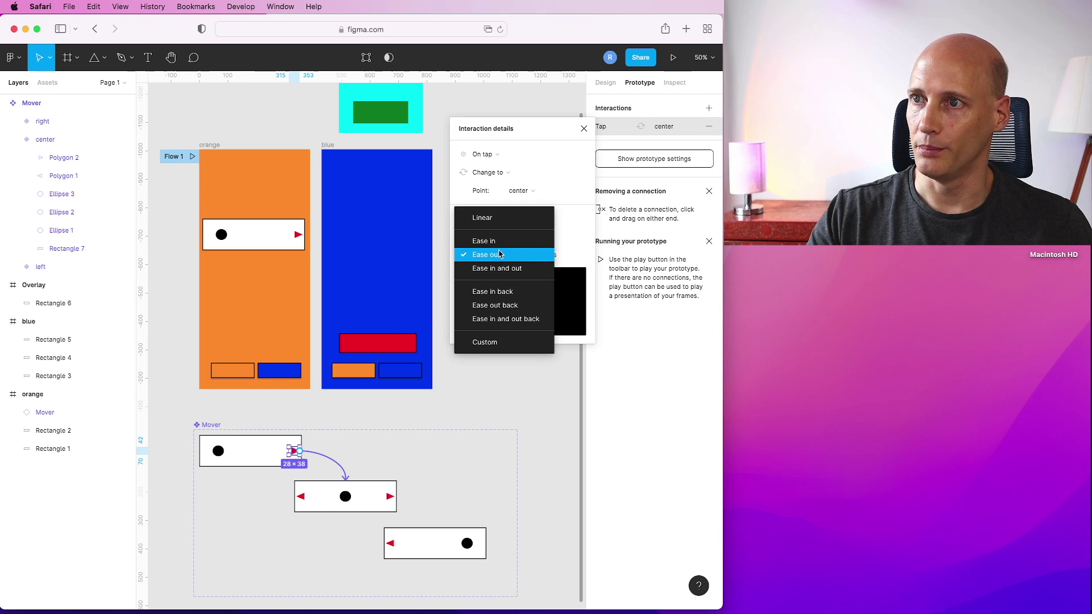
pyautogui.click(488, 219)
pyautogui.click(494, 390)
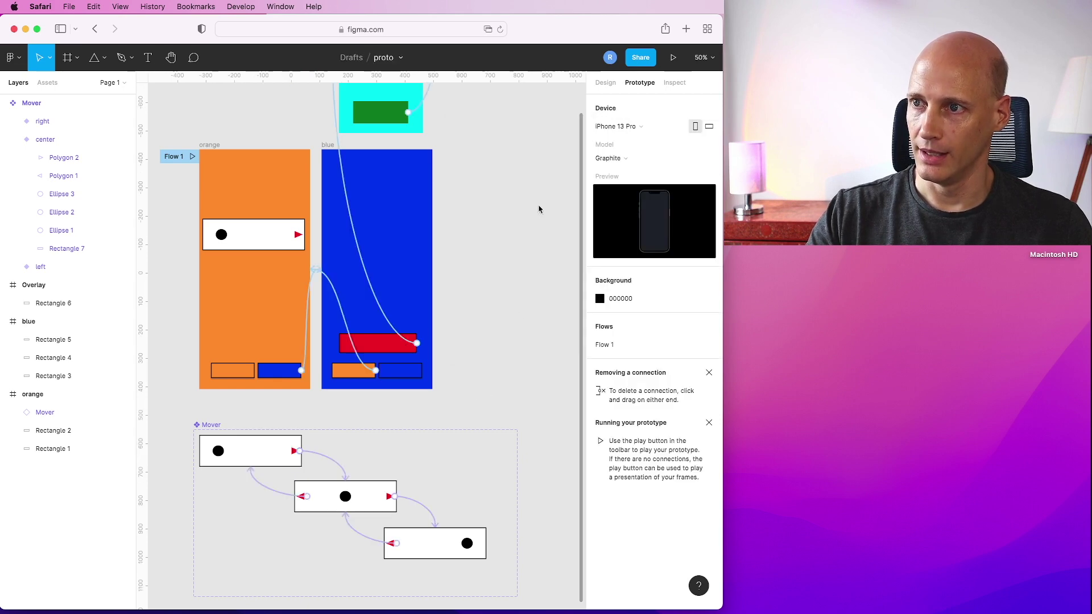
# Step: Switch the centre variant's back-arrow tap transition to Smart animate as well
pyautogui.click(270, 492)
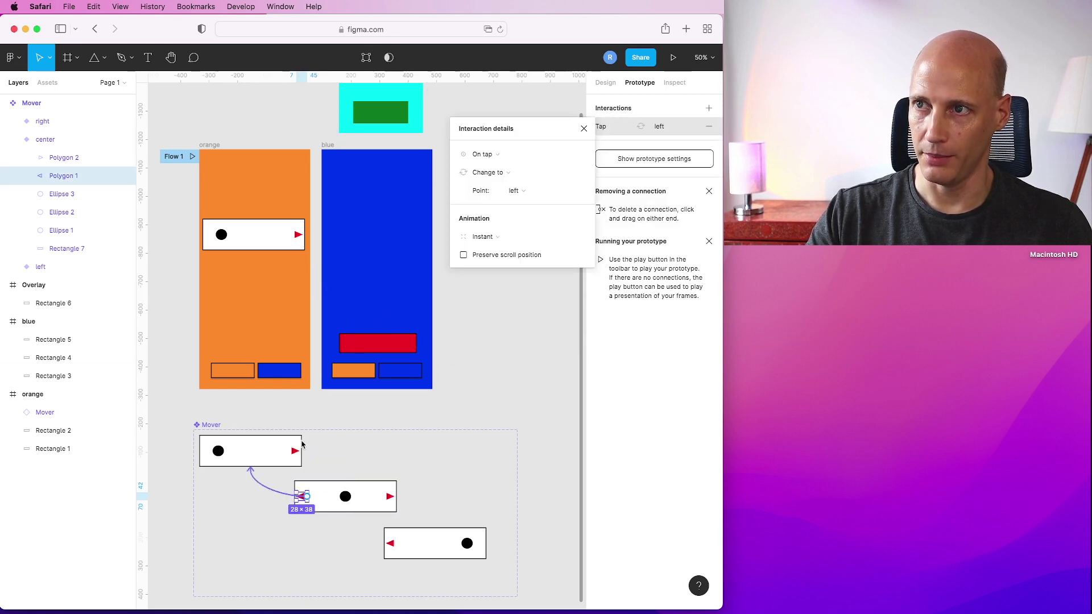
pyautogui.click(483, 236)
pyautogui.click(494, 262)
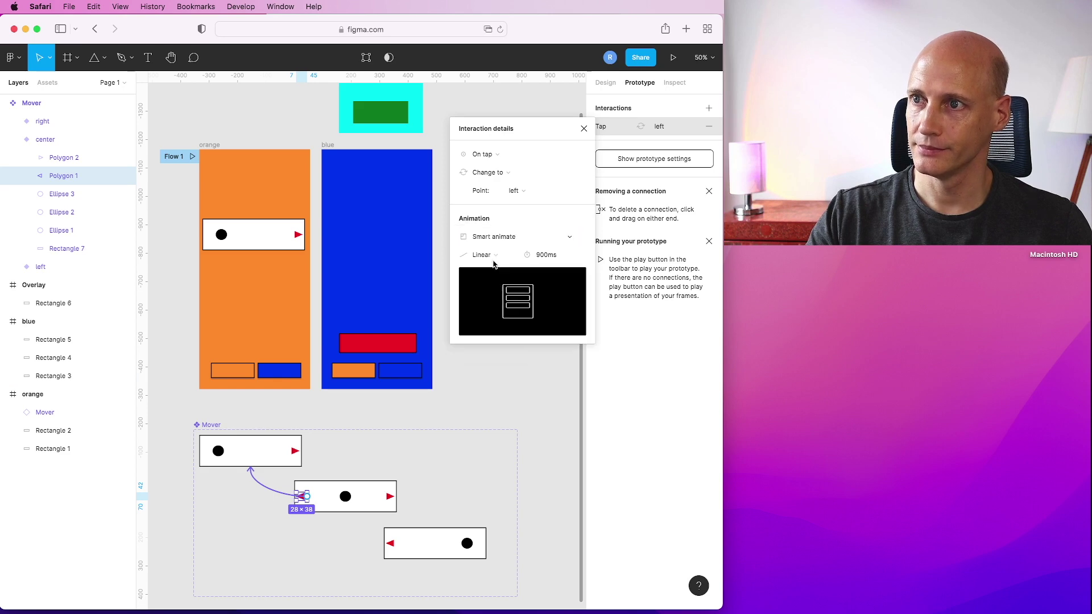
pyautogui.click(486, 372)
# Step: Present the prototype in a narrowed window and tap the right arrow twice to move the dot right
pyautogui.click(673, 58)
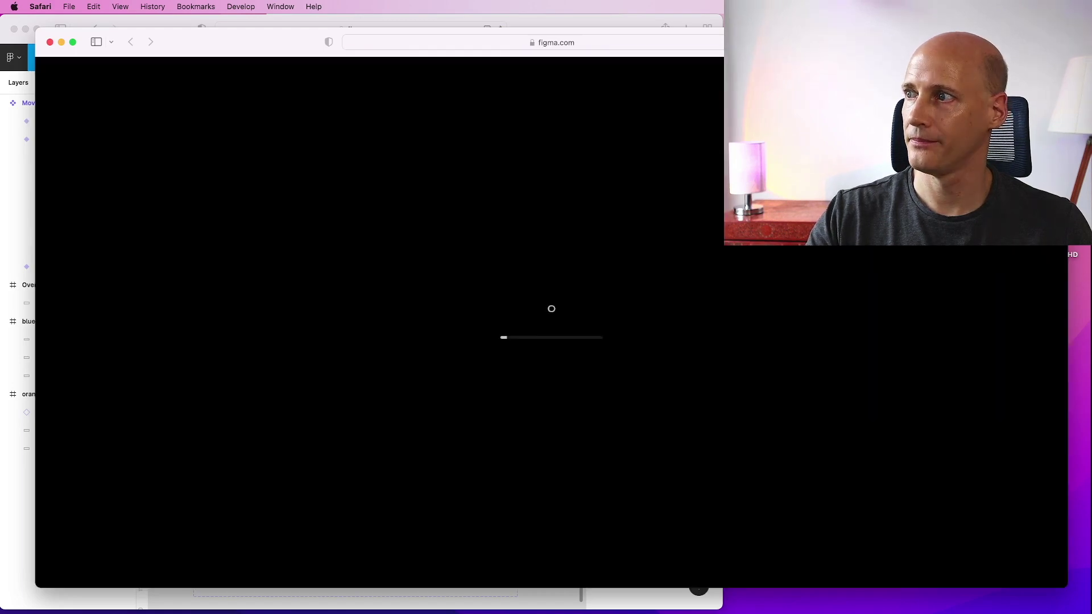
pyautogui.moveTo(1068, 310); pyautogui.dragTo(516, 291)
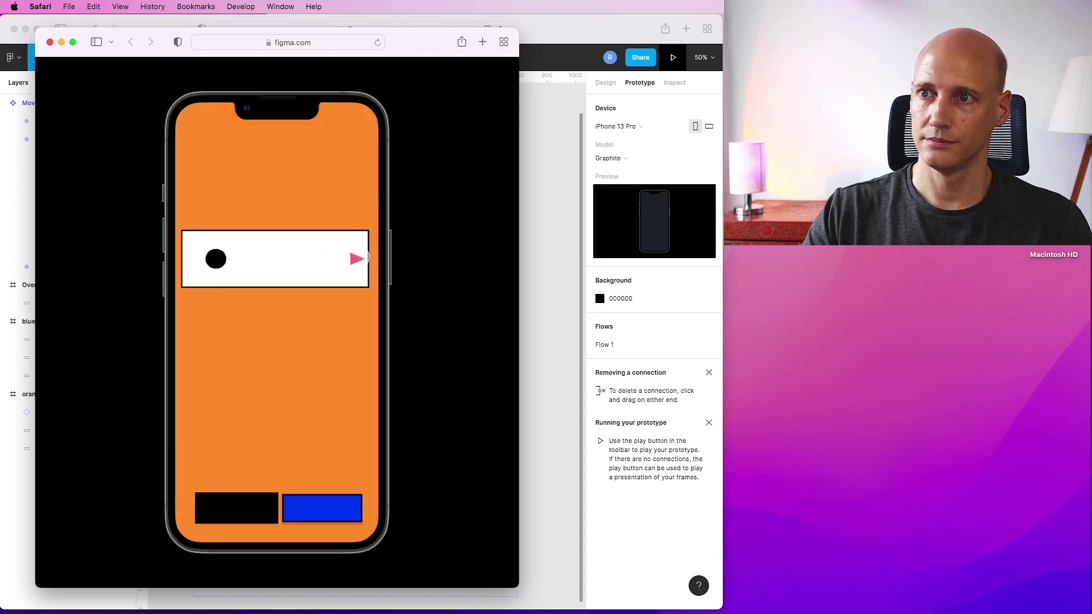
pyautogui.click(357, 258)
pyautogui.click(356, 259)
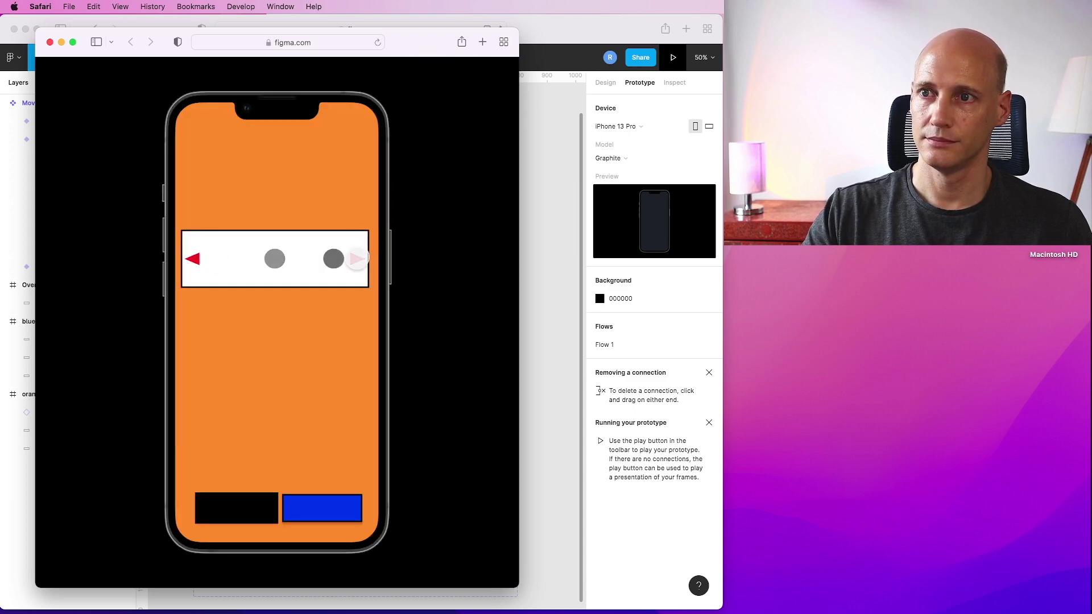
# Step: Tap the left arrow twice to return the dot to the left, then close the preview
pyautogui.click(193, 260)
pyautogui.click(194, 260)
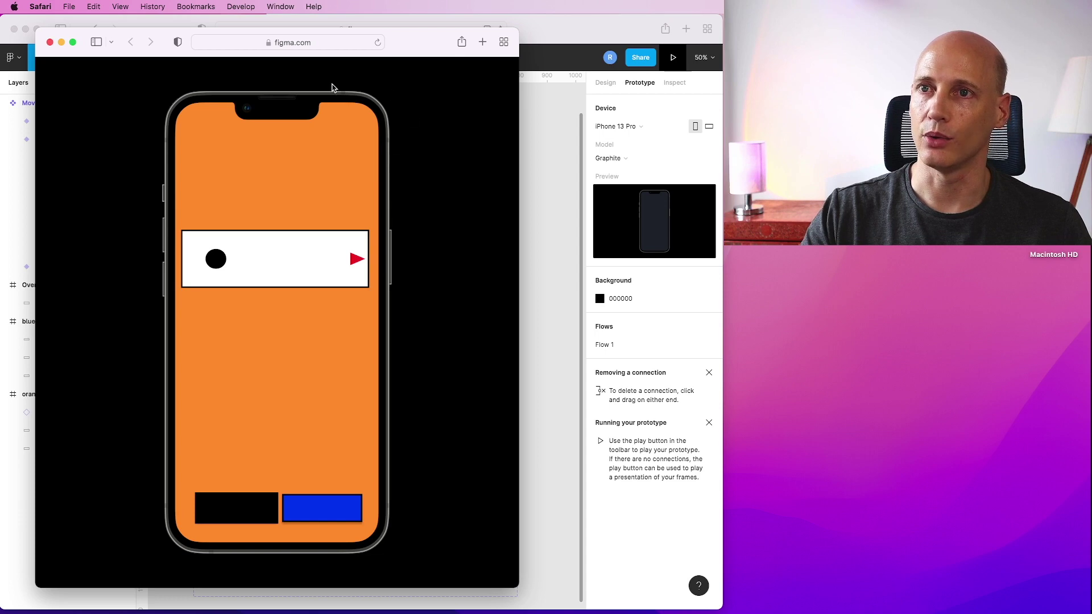
pyautogui.click(50, 43)
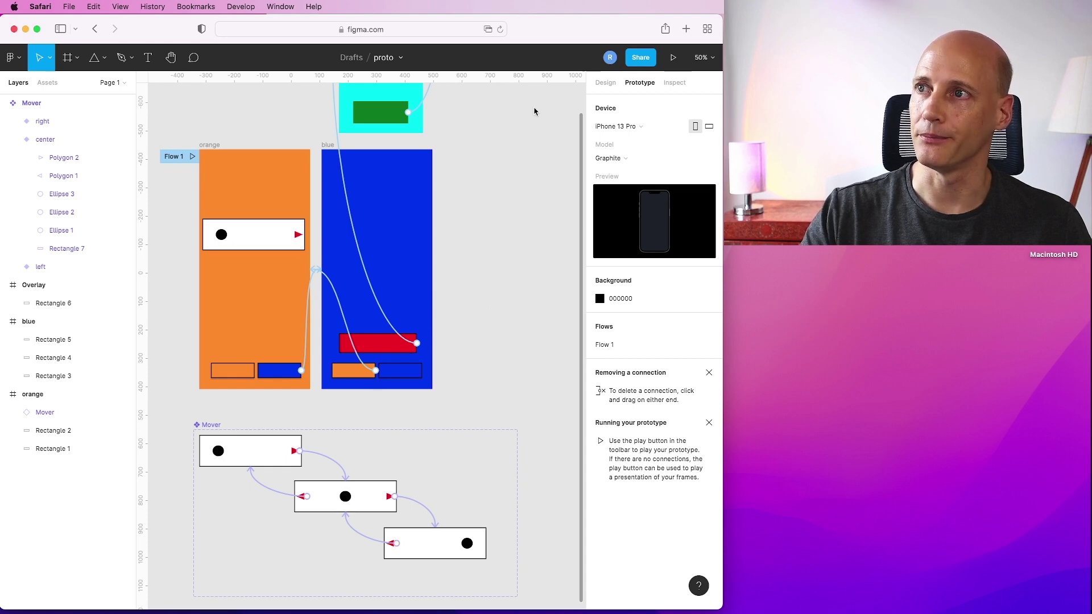
# Step: Scroll the canvas up to bring the cyan Overlay frame into view
pyautogui.scroll(5, 490, 238)
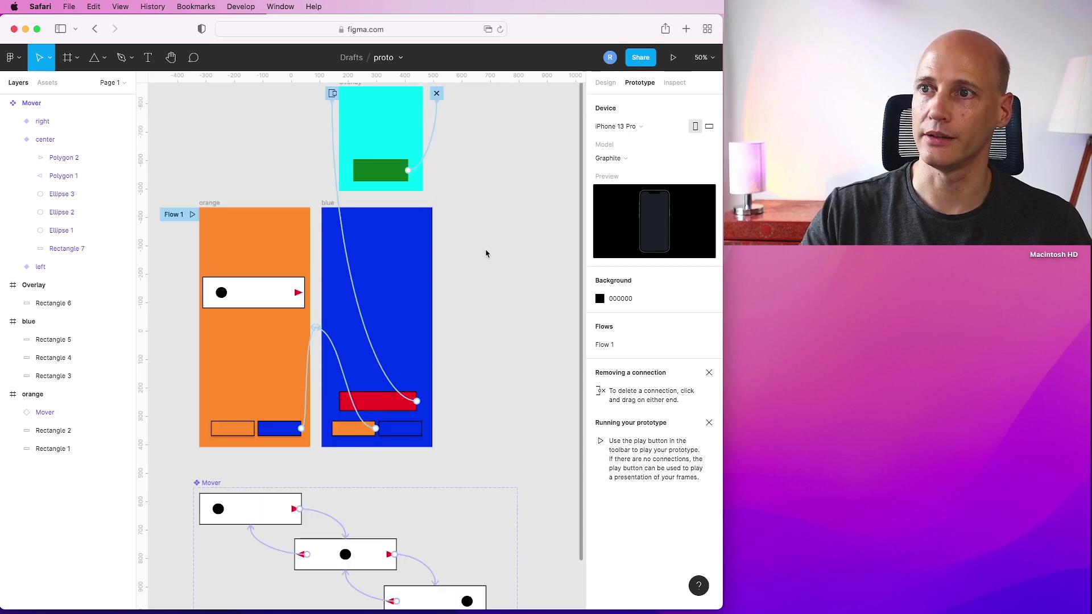